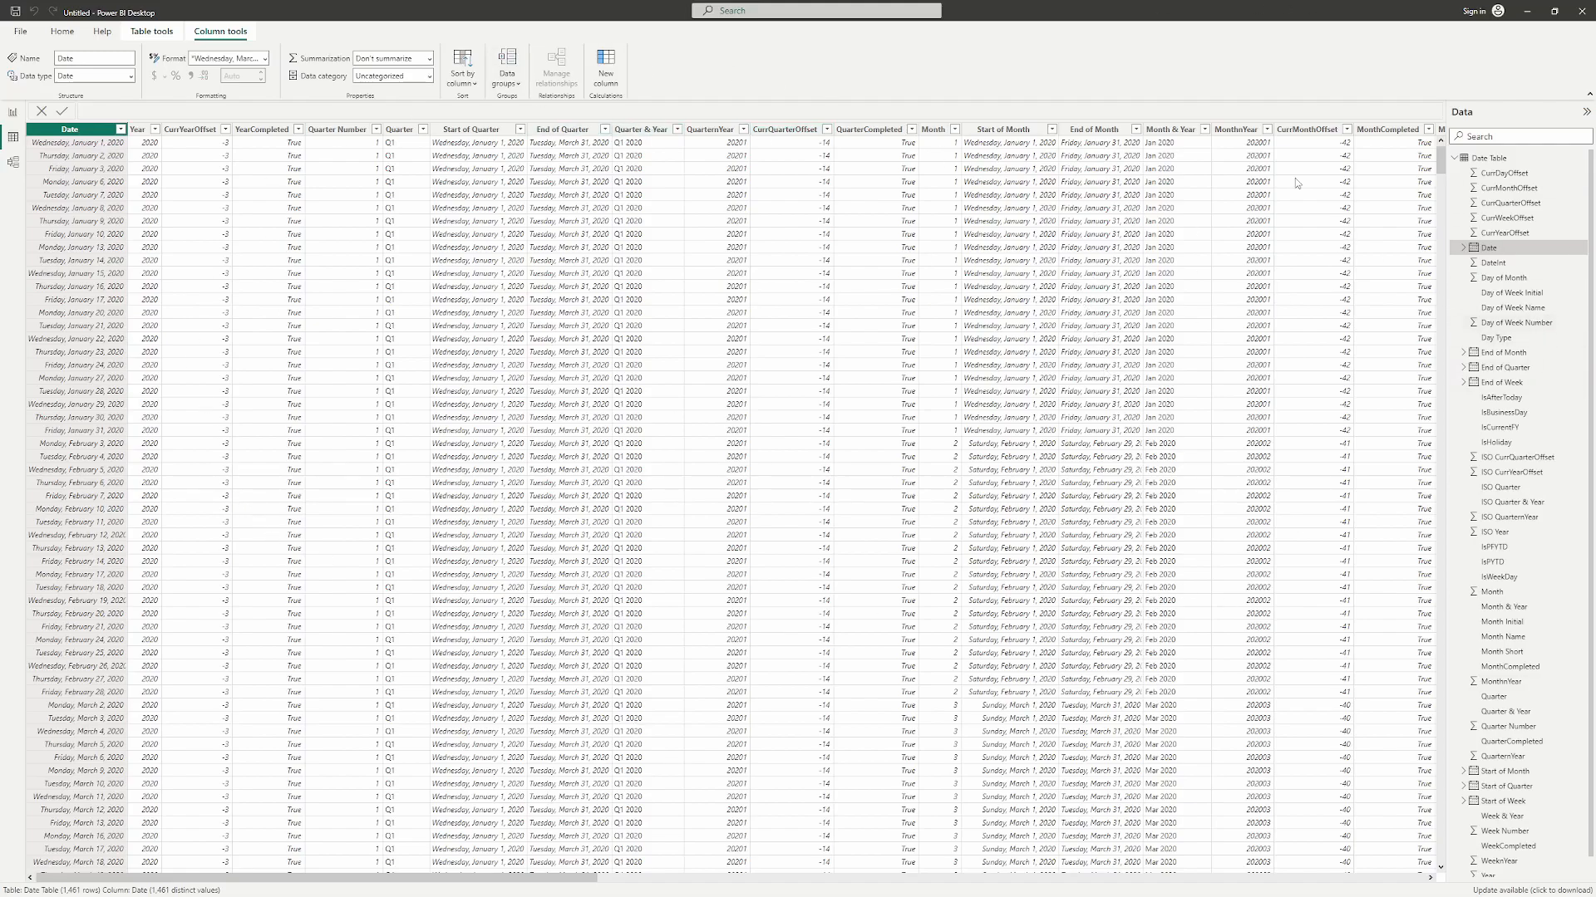
left_click_drag(349, 877, 281, 789)
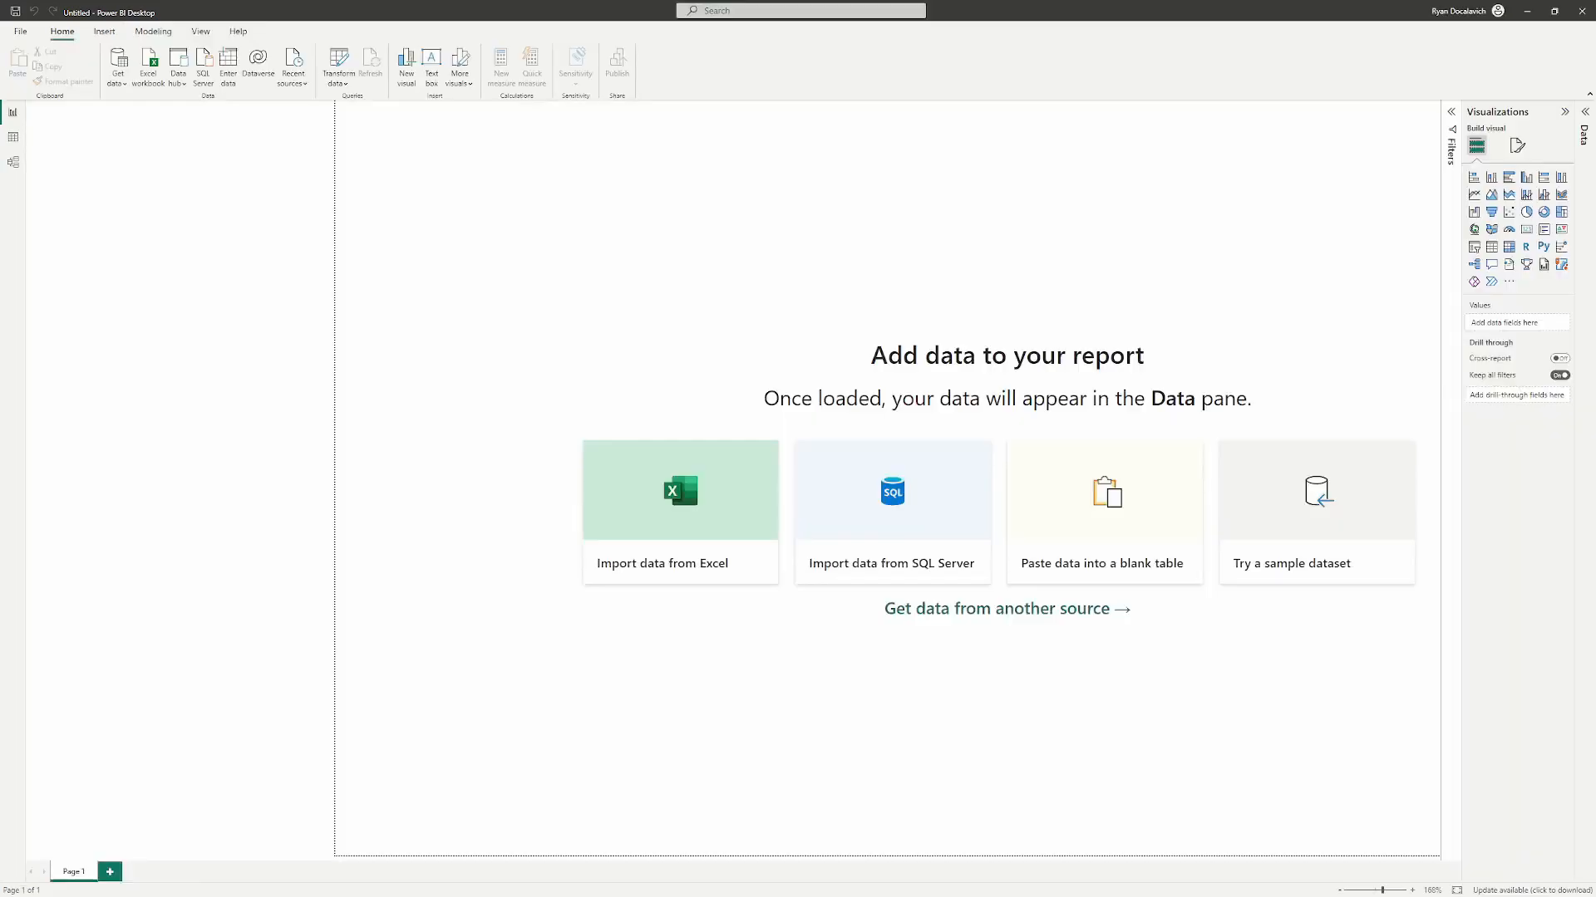
- Open the Power Query Editor at full window size and create a blank query
left_click(336, 66)
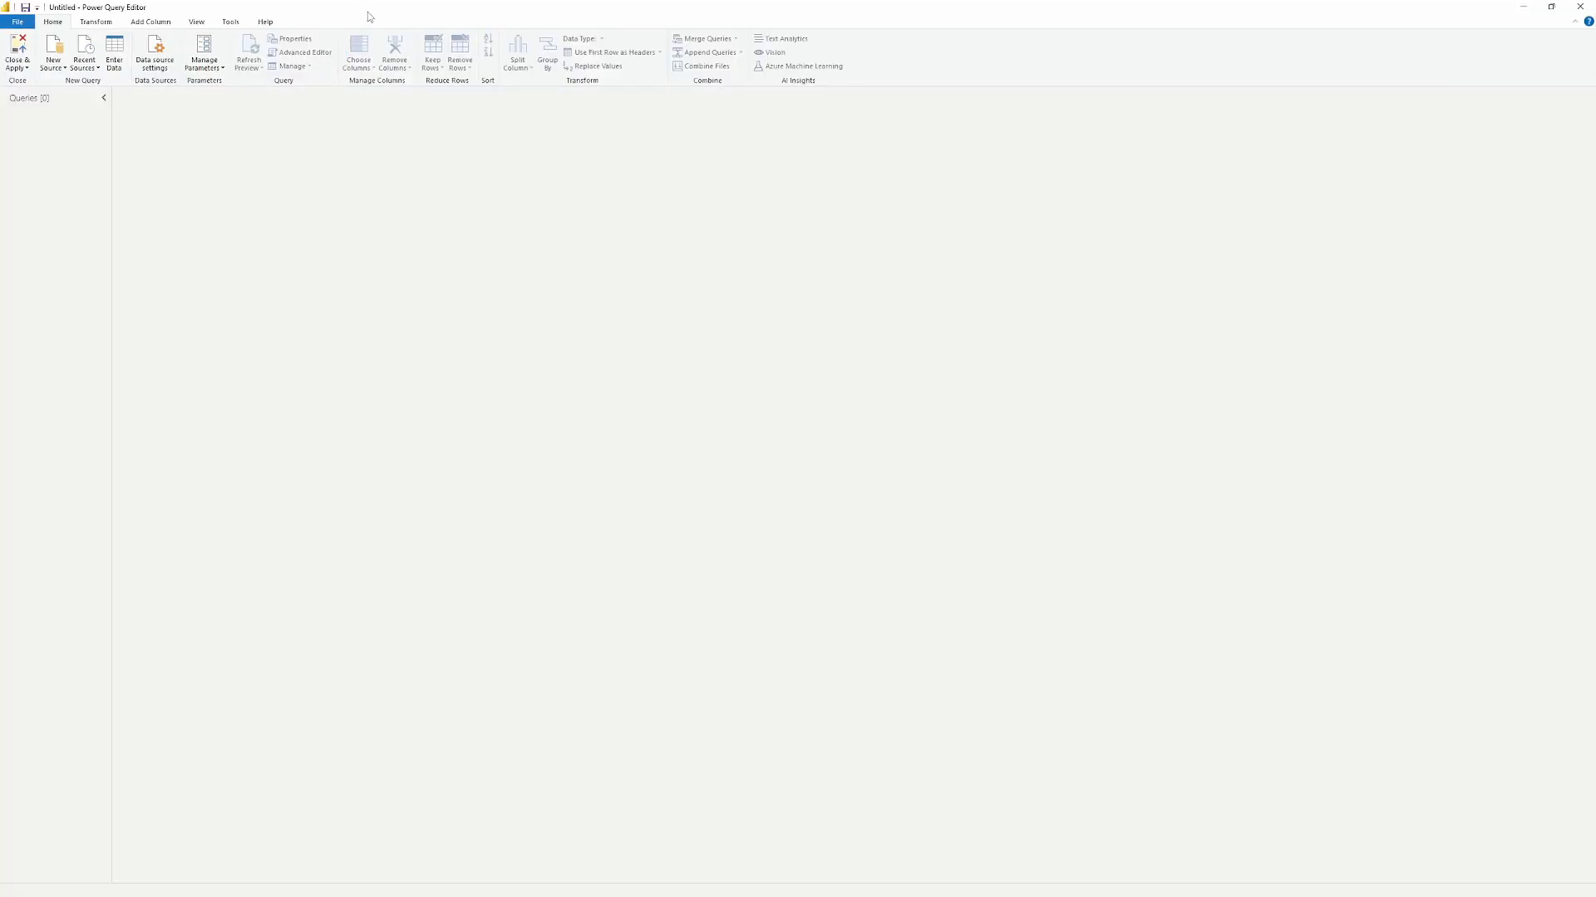
left_click_drag(1054, 5, 582, 125)
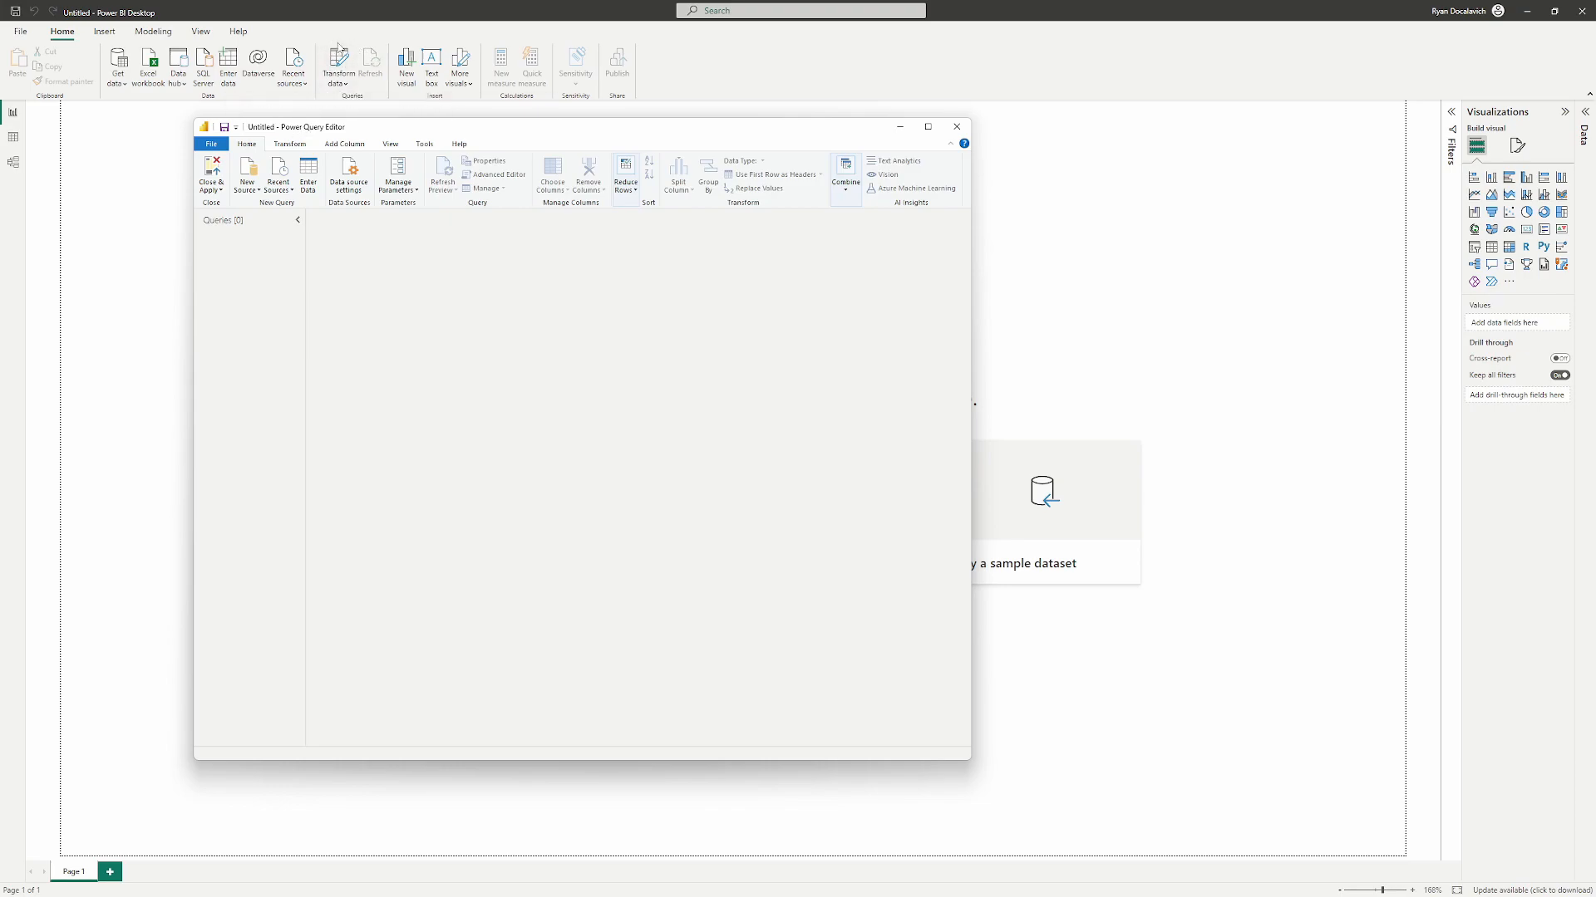
double_click(353, 129)
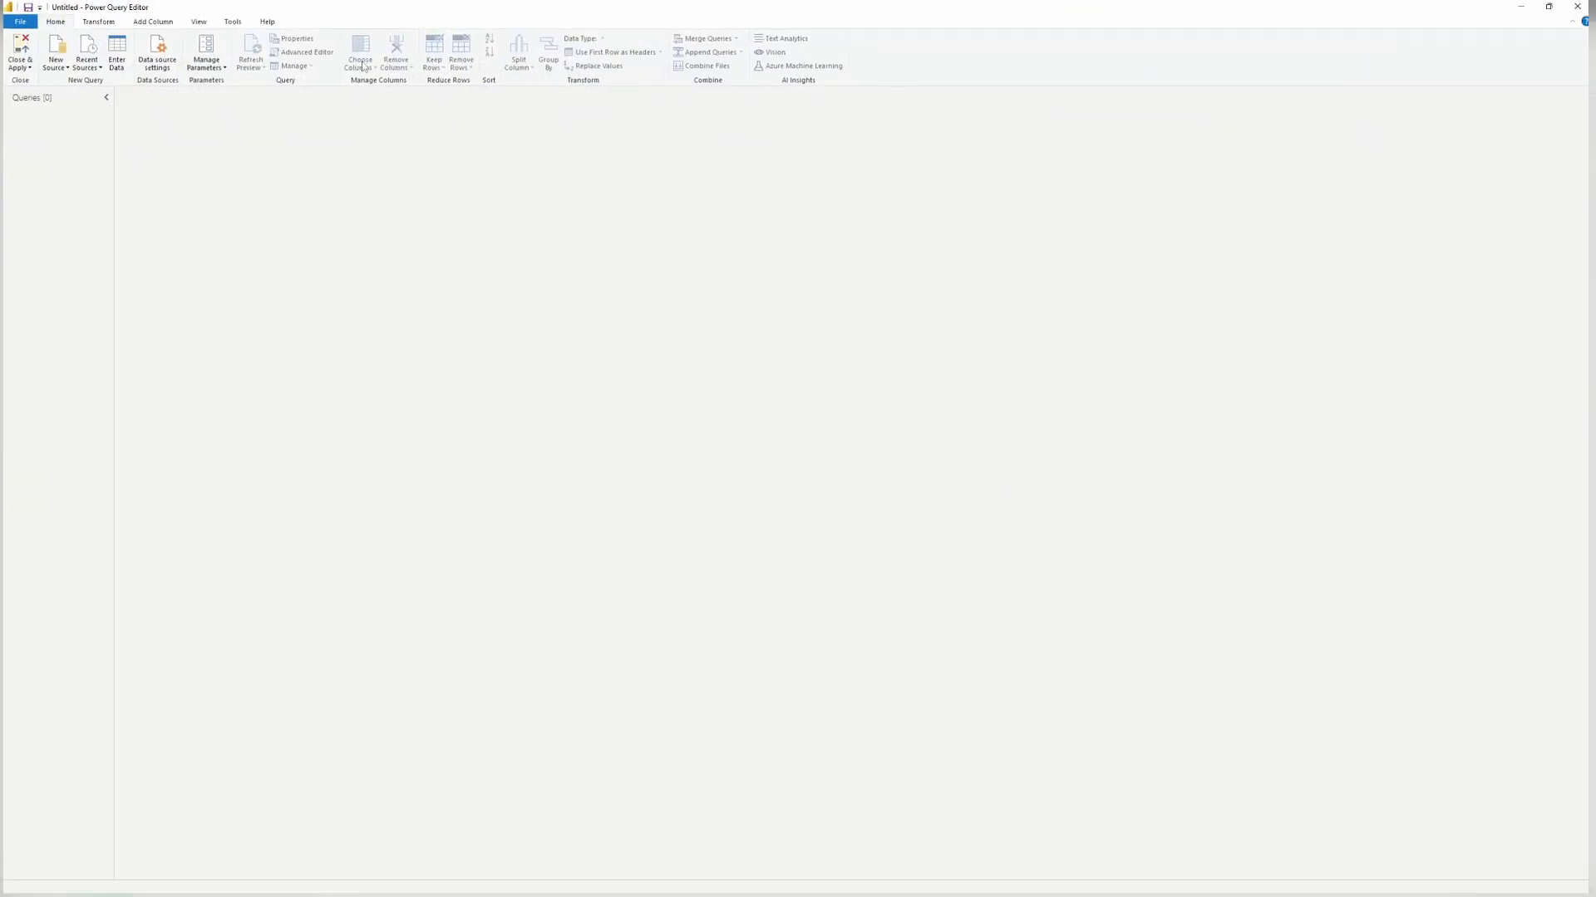
left_click(61, 72)
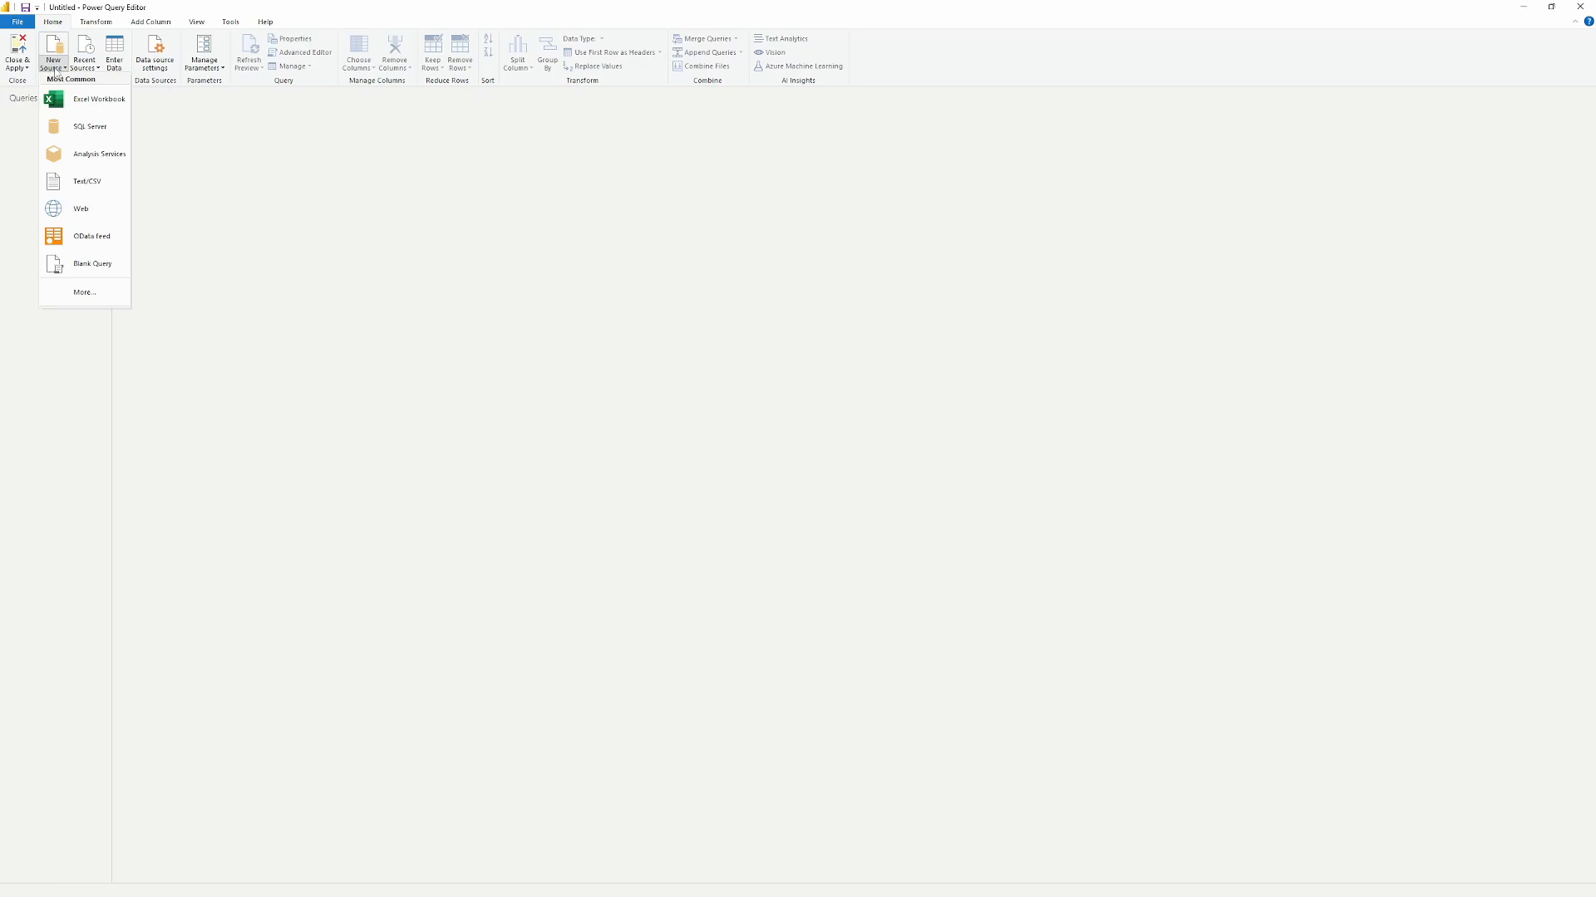
left_click(75, 266)
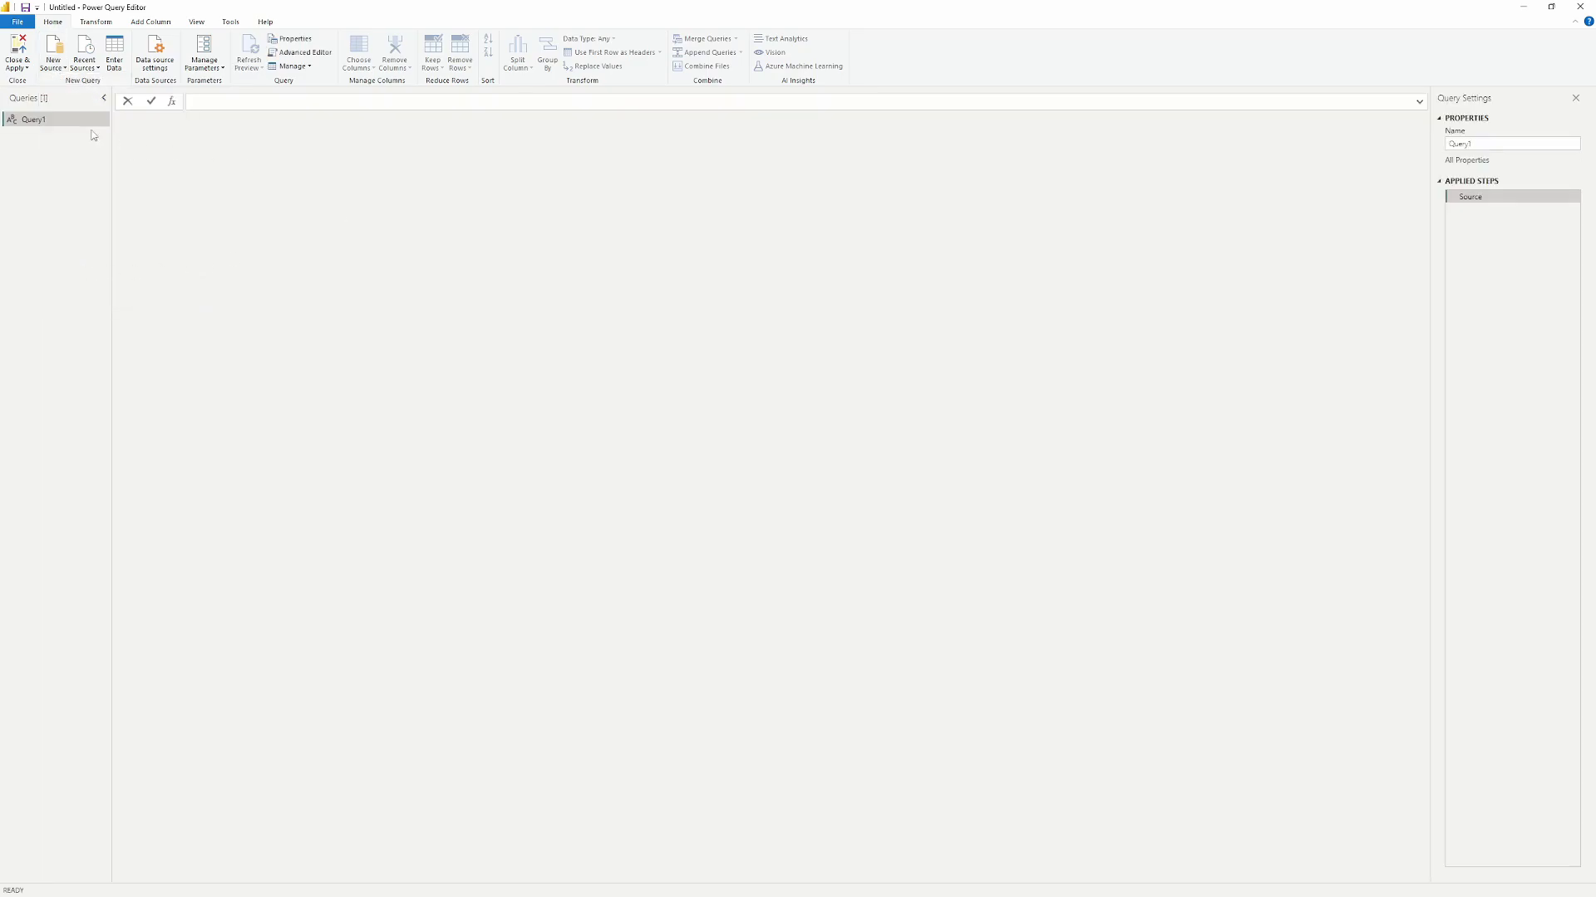
left_click(52, 71)
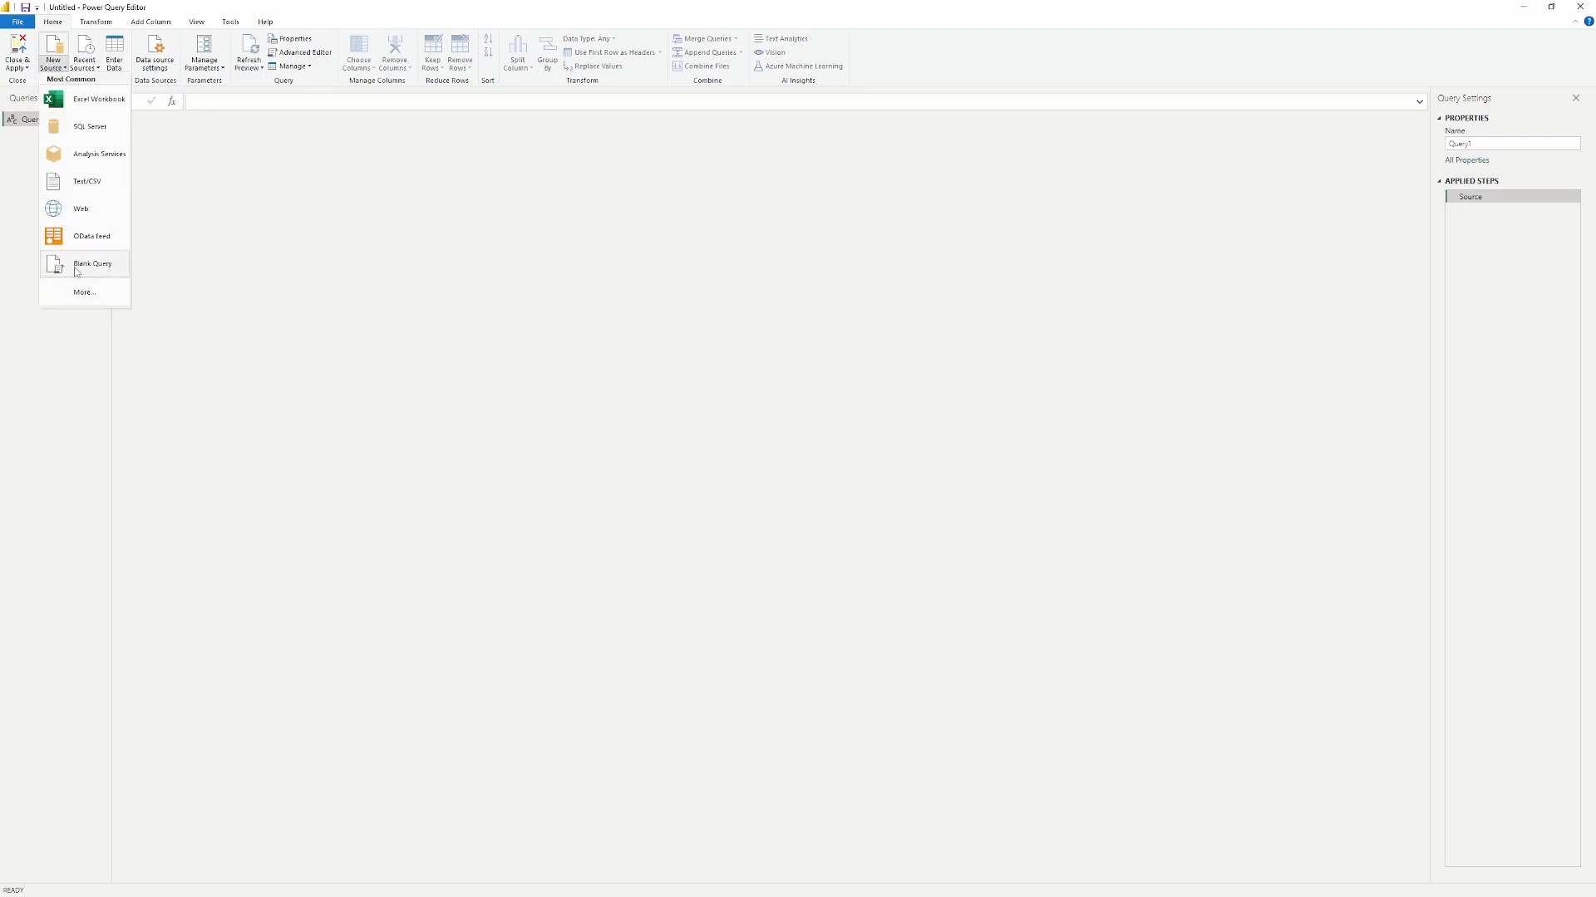
left_click(185, 193)
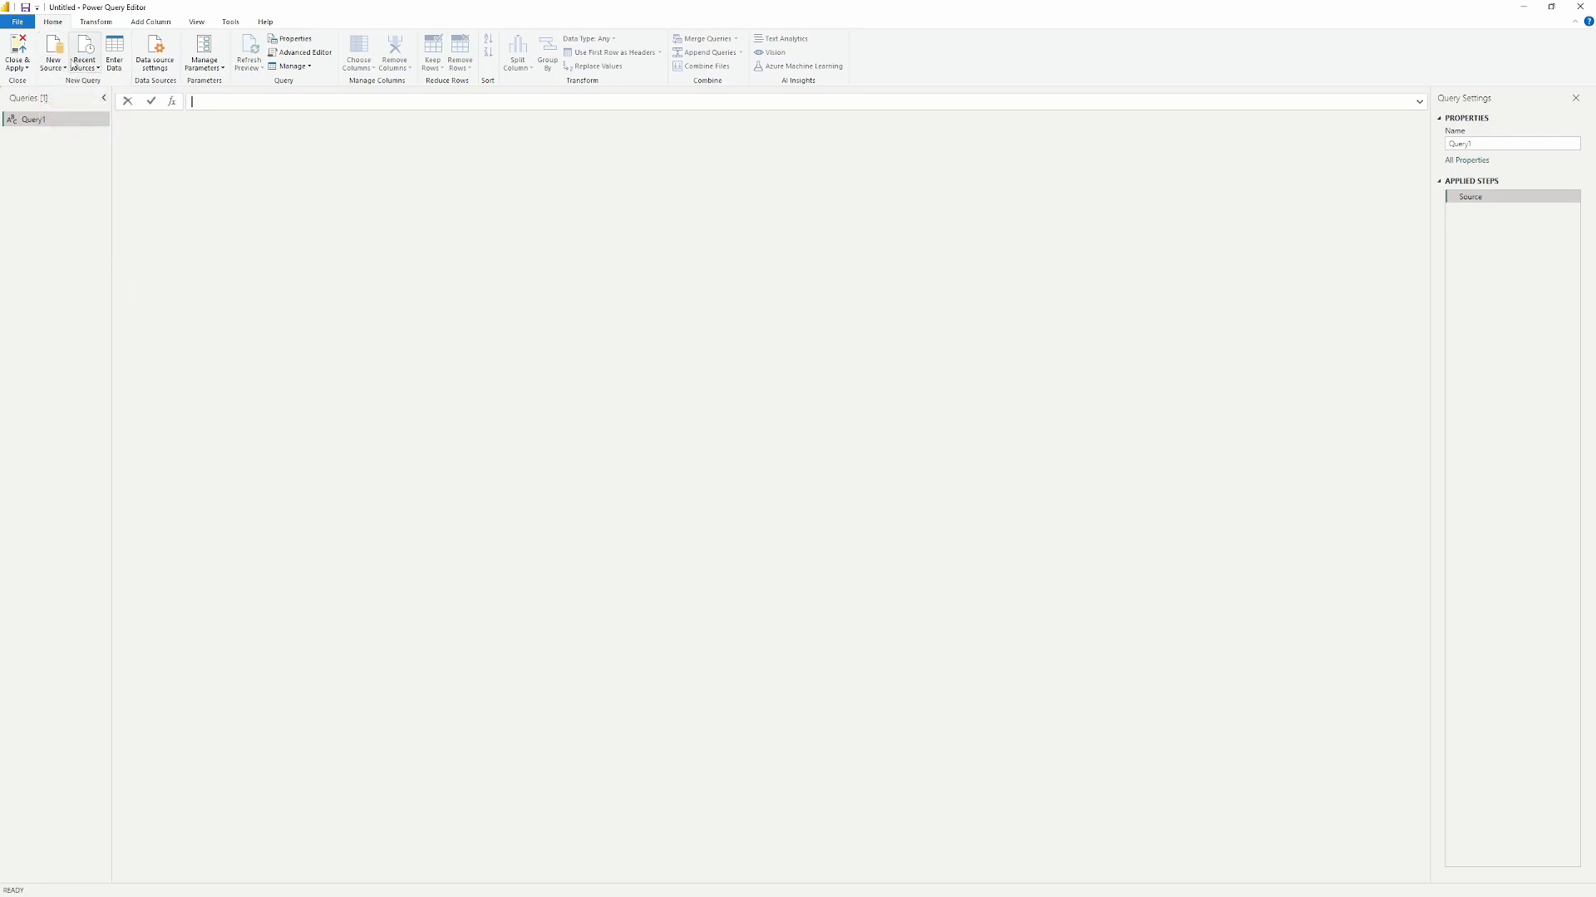
left_click(301, 53)
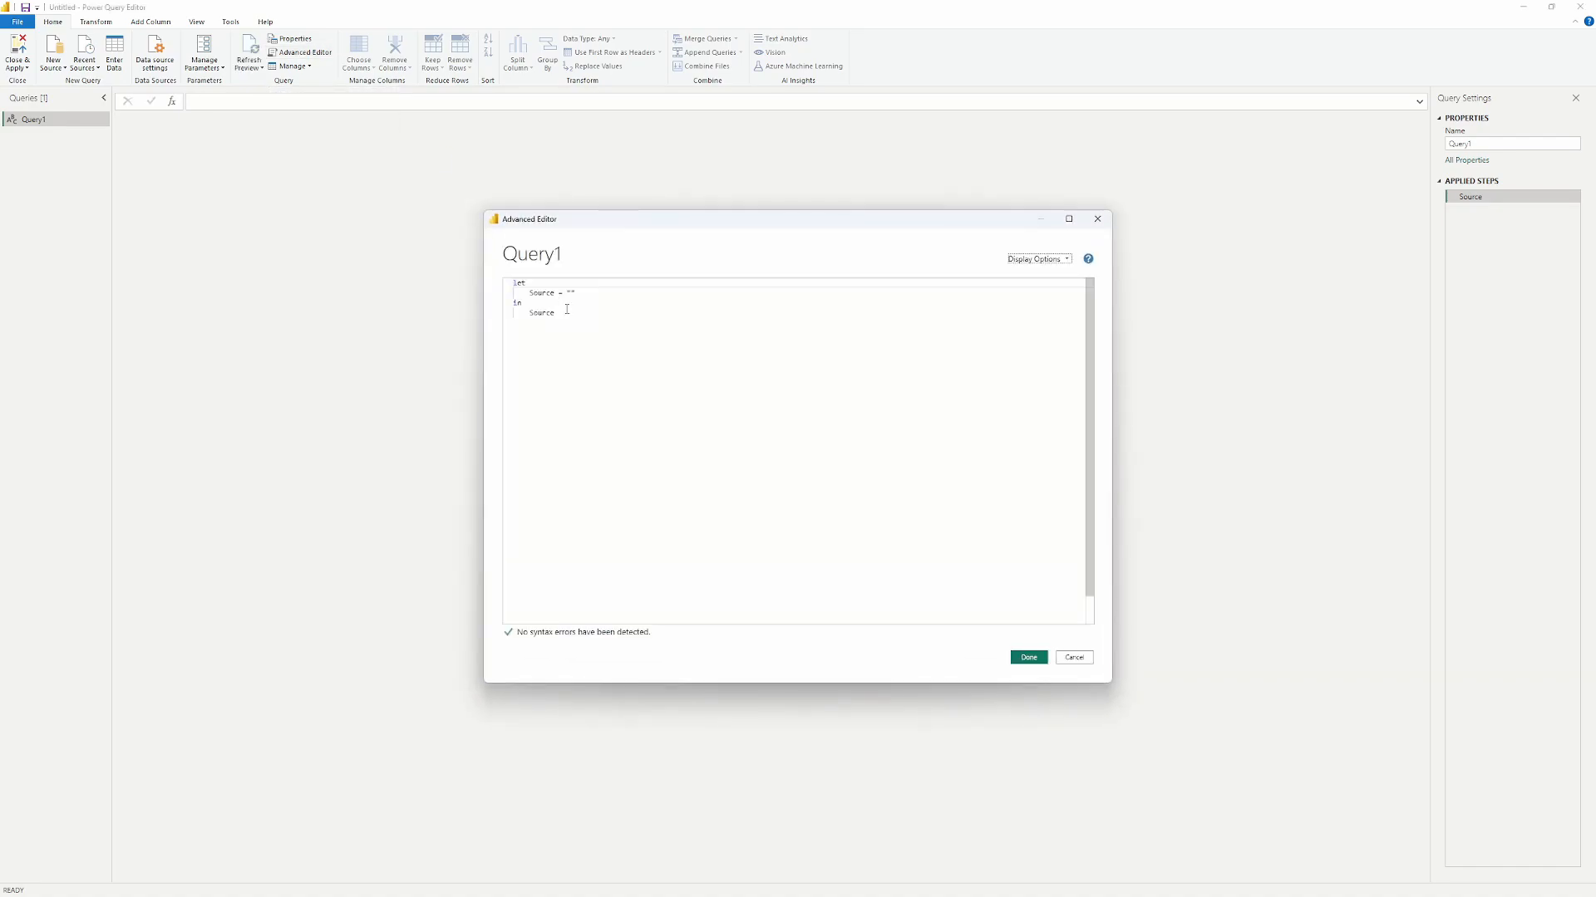
left_click(1073, 662)
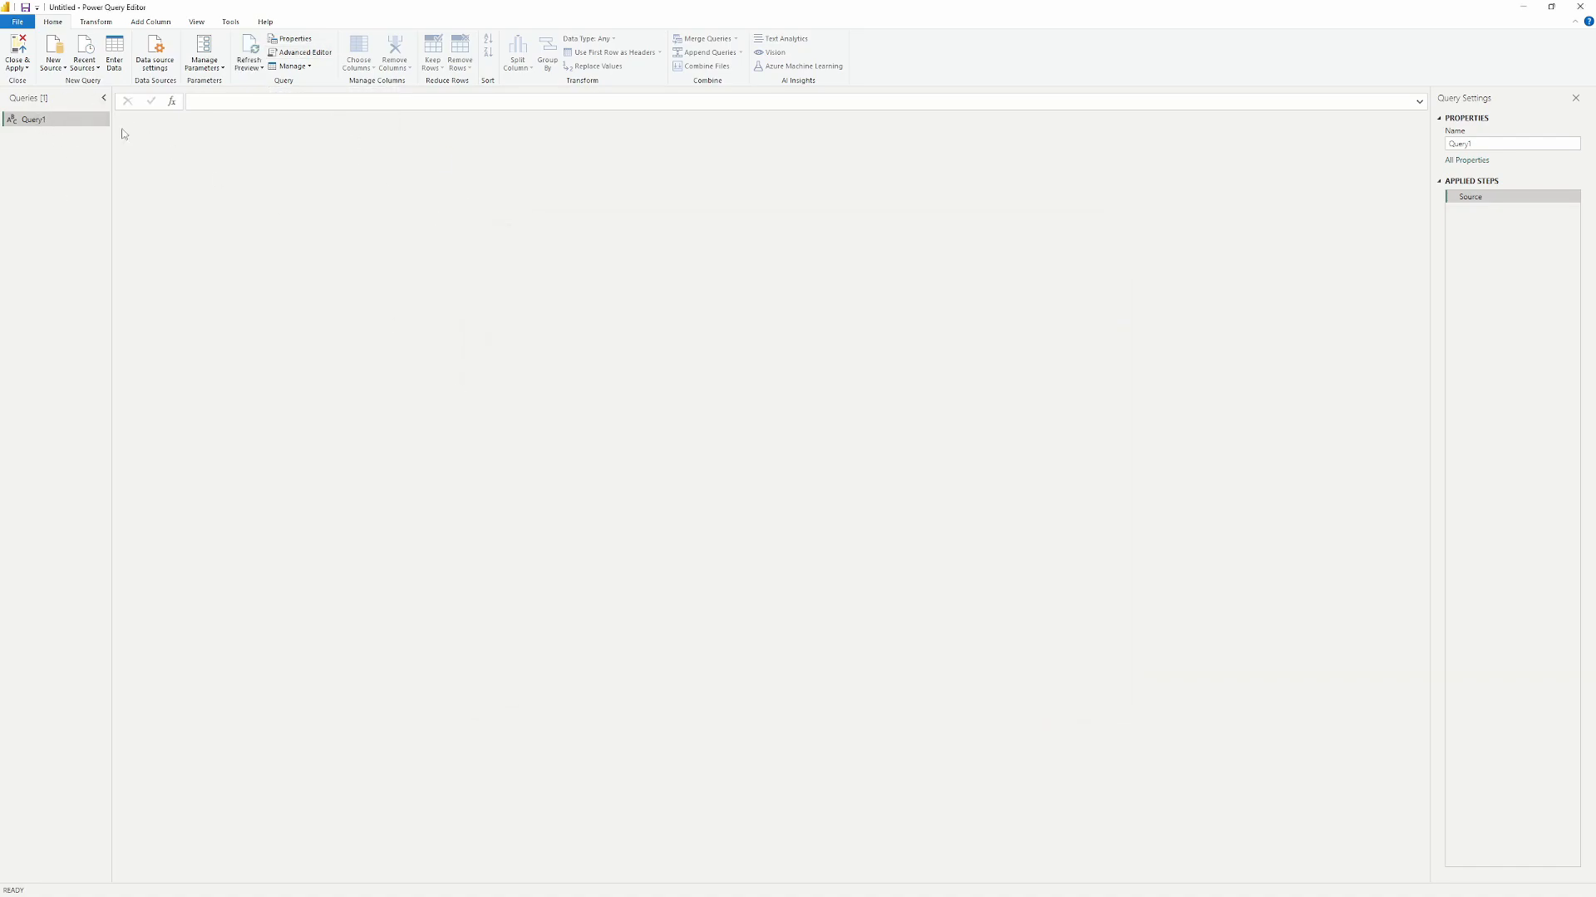
- Replace all of Query1's default code in the Advanced Editor with the copied fnDateTable function script
left_click(297, 53)
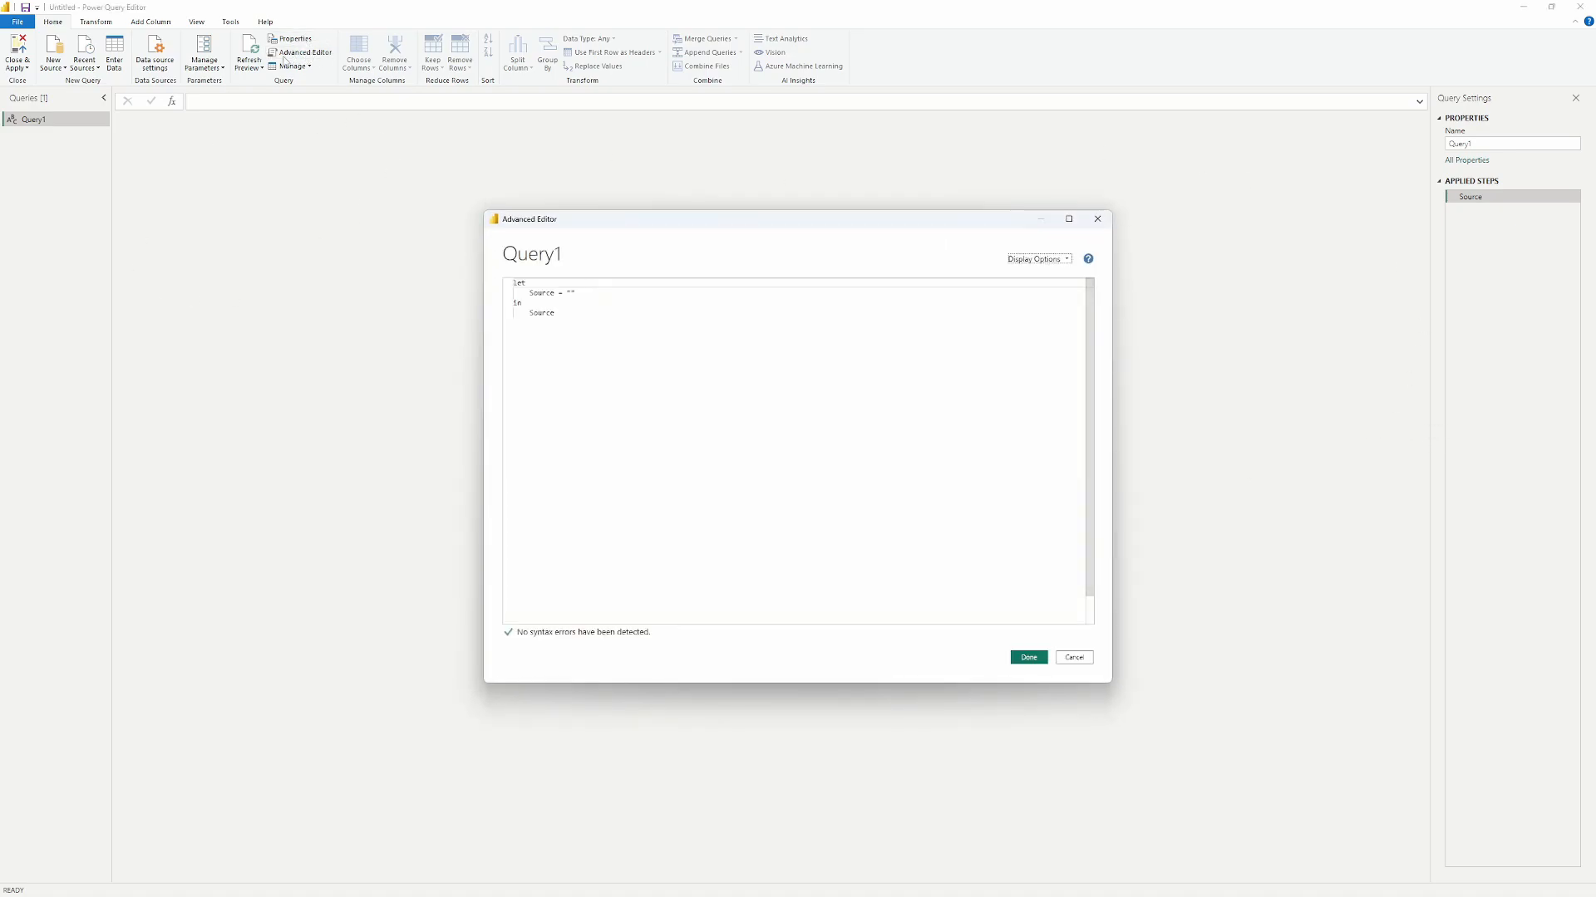
left_click(616, 347)
key("ctrl+a")
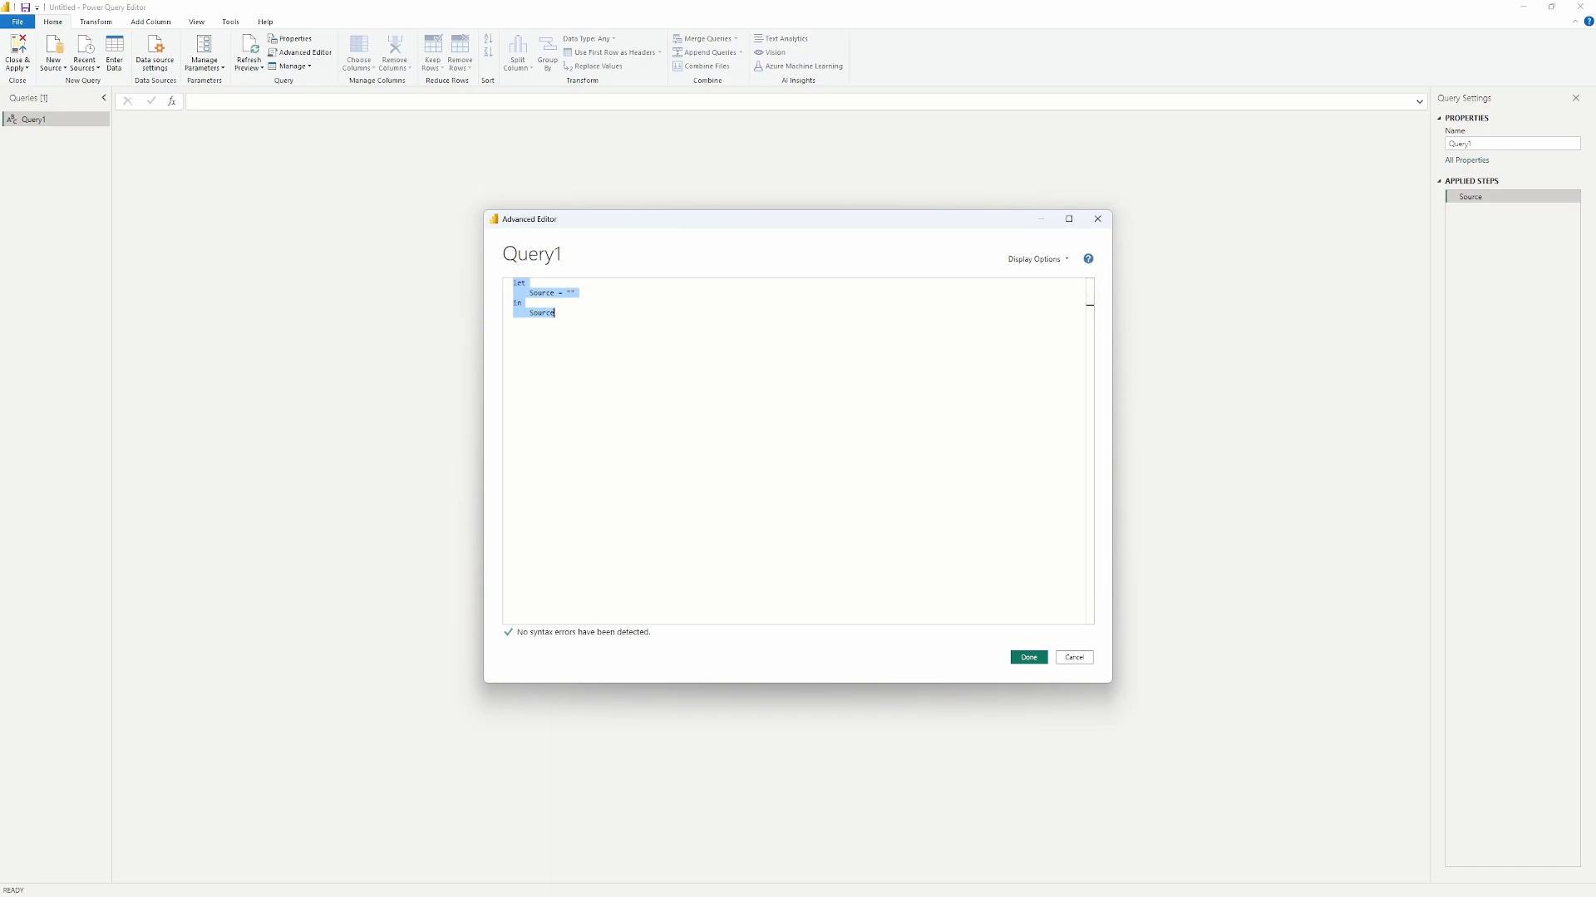
key("alt+Tab")
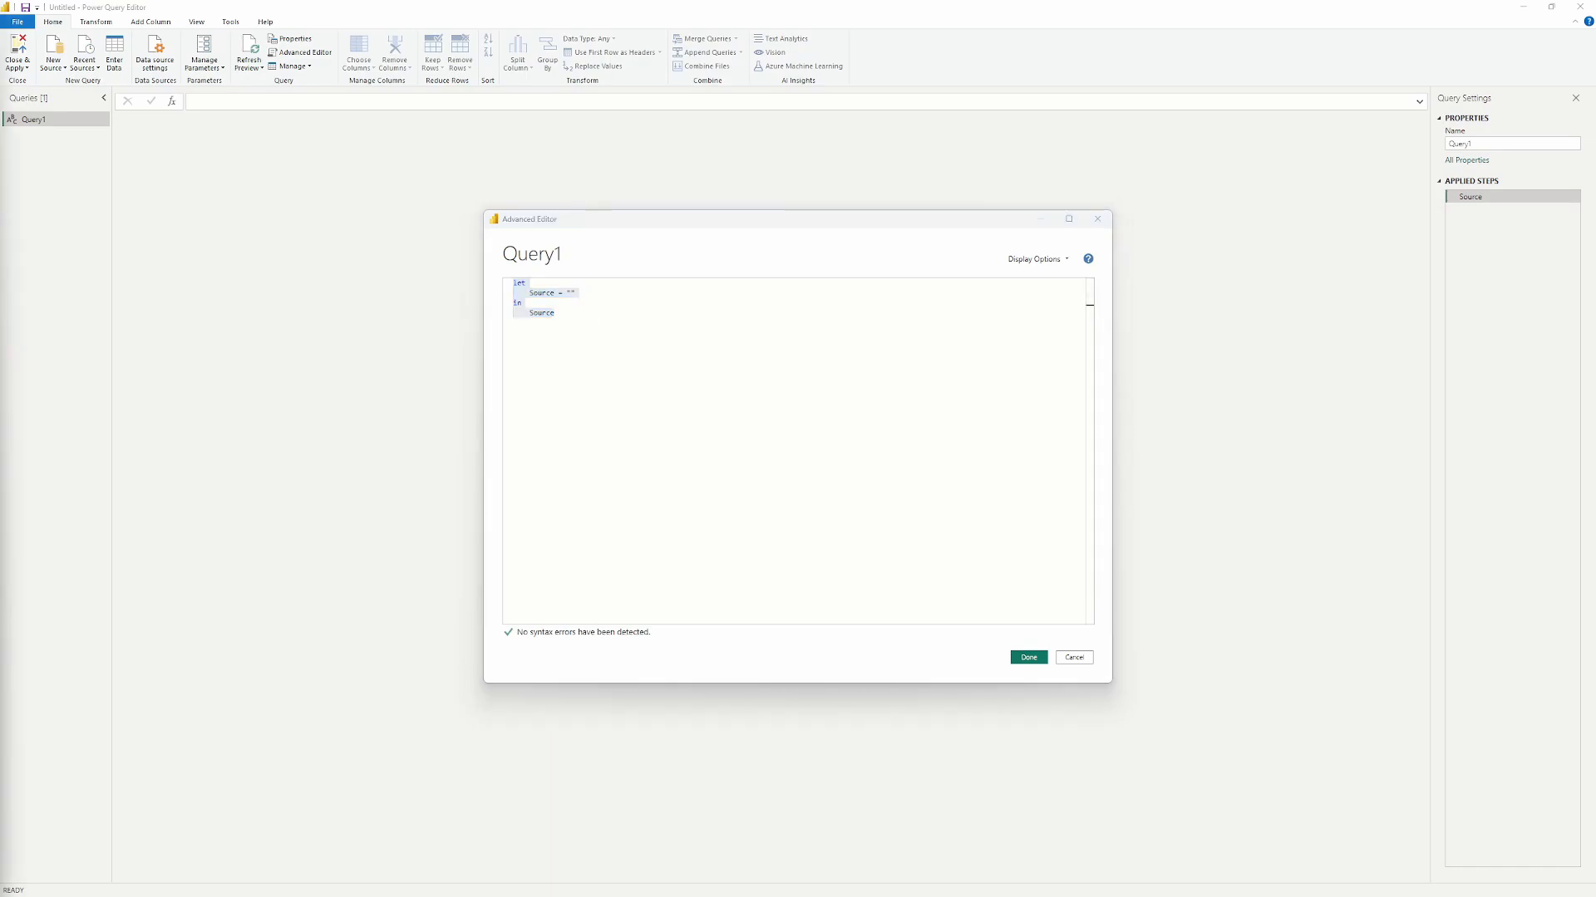
left_click(708, 421)
key("ctrl+a")
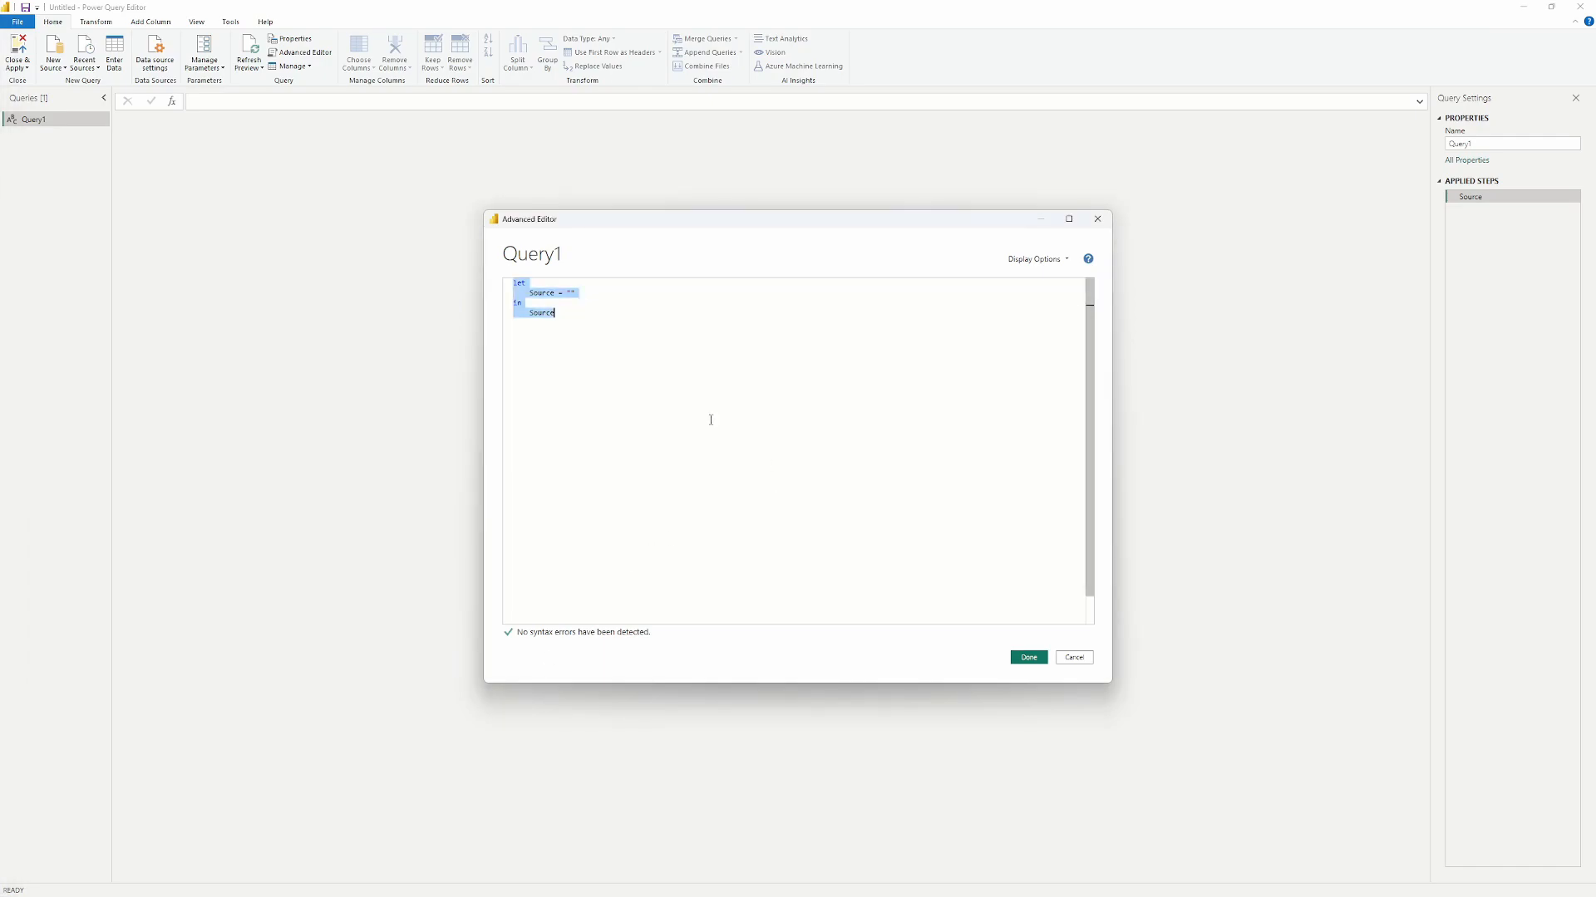
key("ctrl+v")
- Switch to Notepad and examine the fnDateTable source script from its parameter line through the closing documentation section
key("alt+Tab")
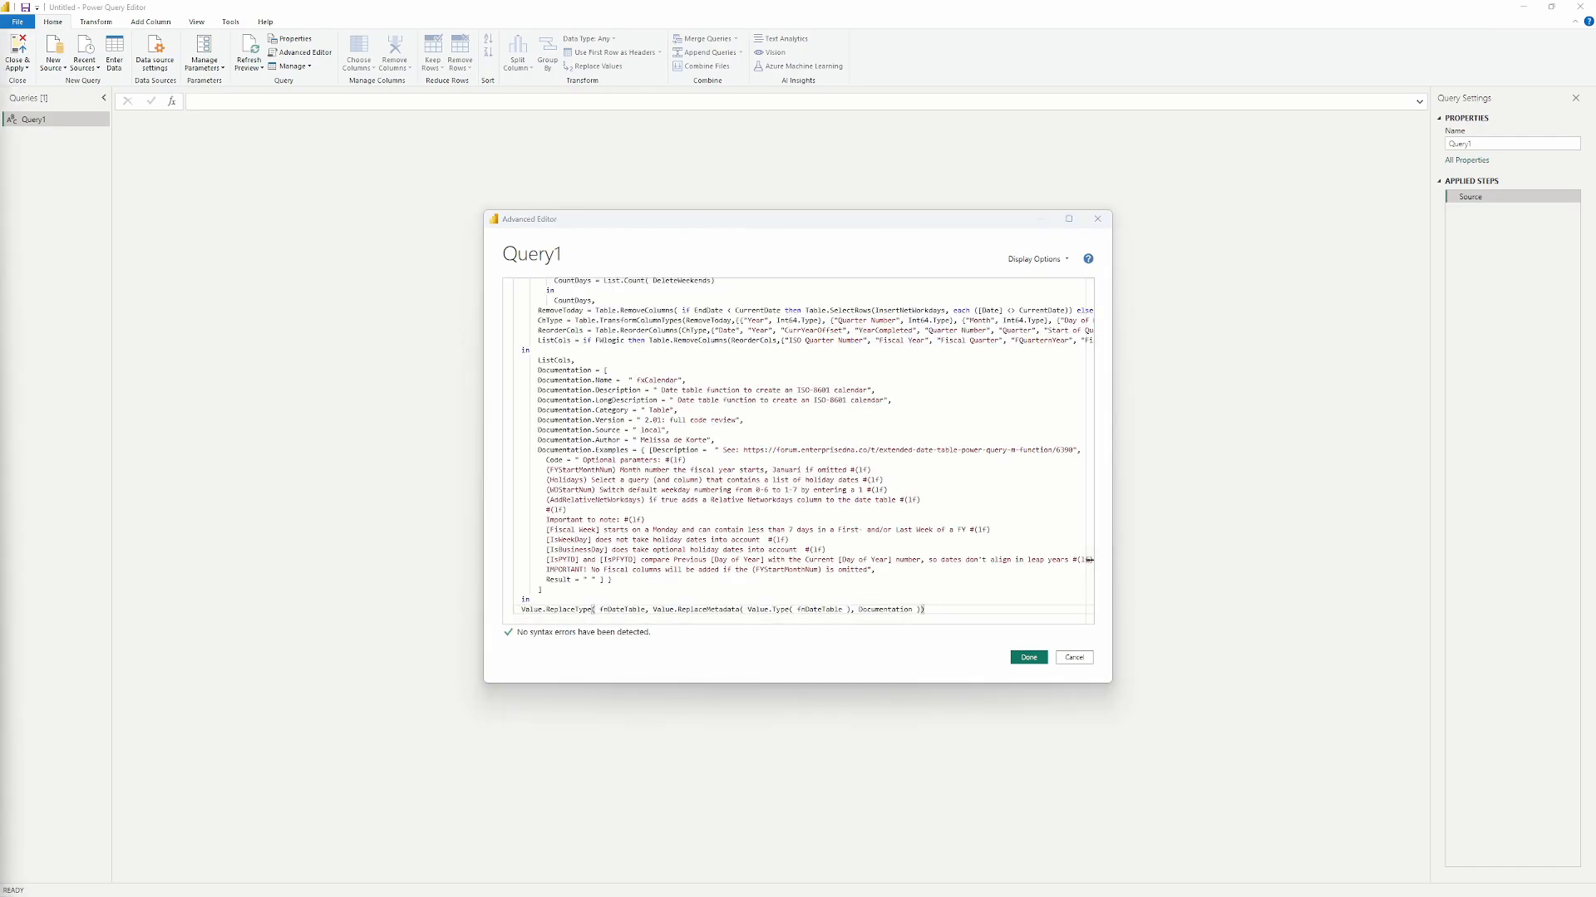
left_click_drag(0, 249, 1595, 8)
left_click(1269, 308)
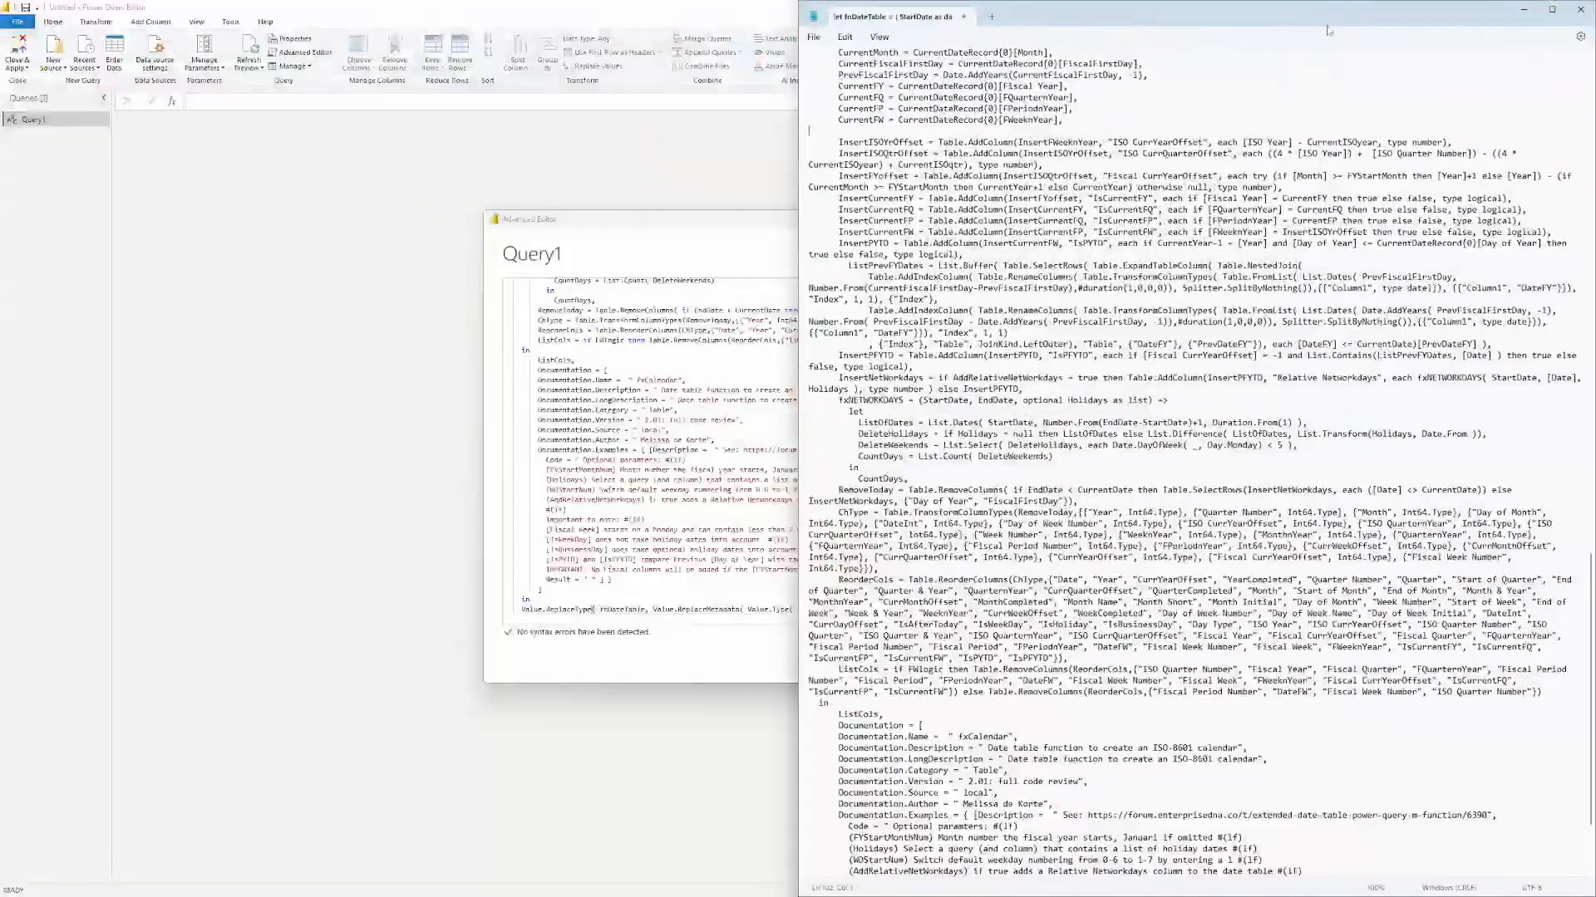
scroll(1155, 75, "up", 20)
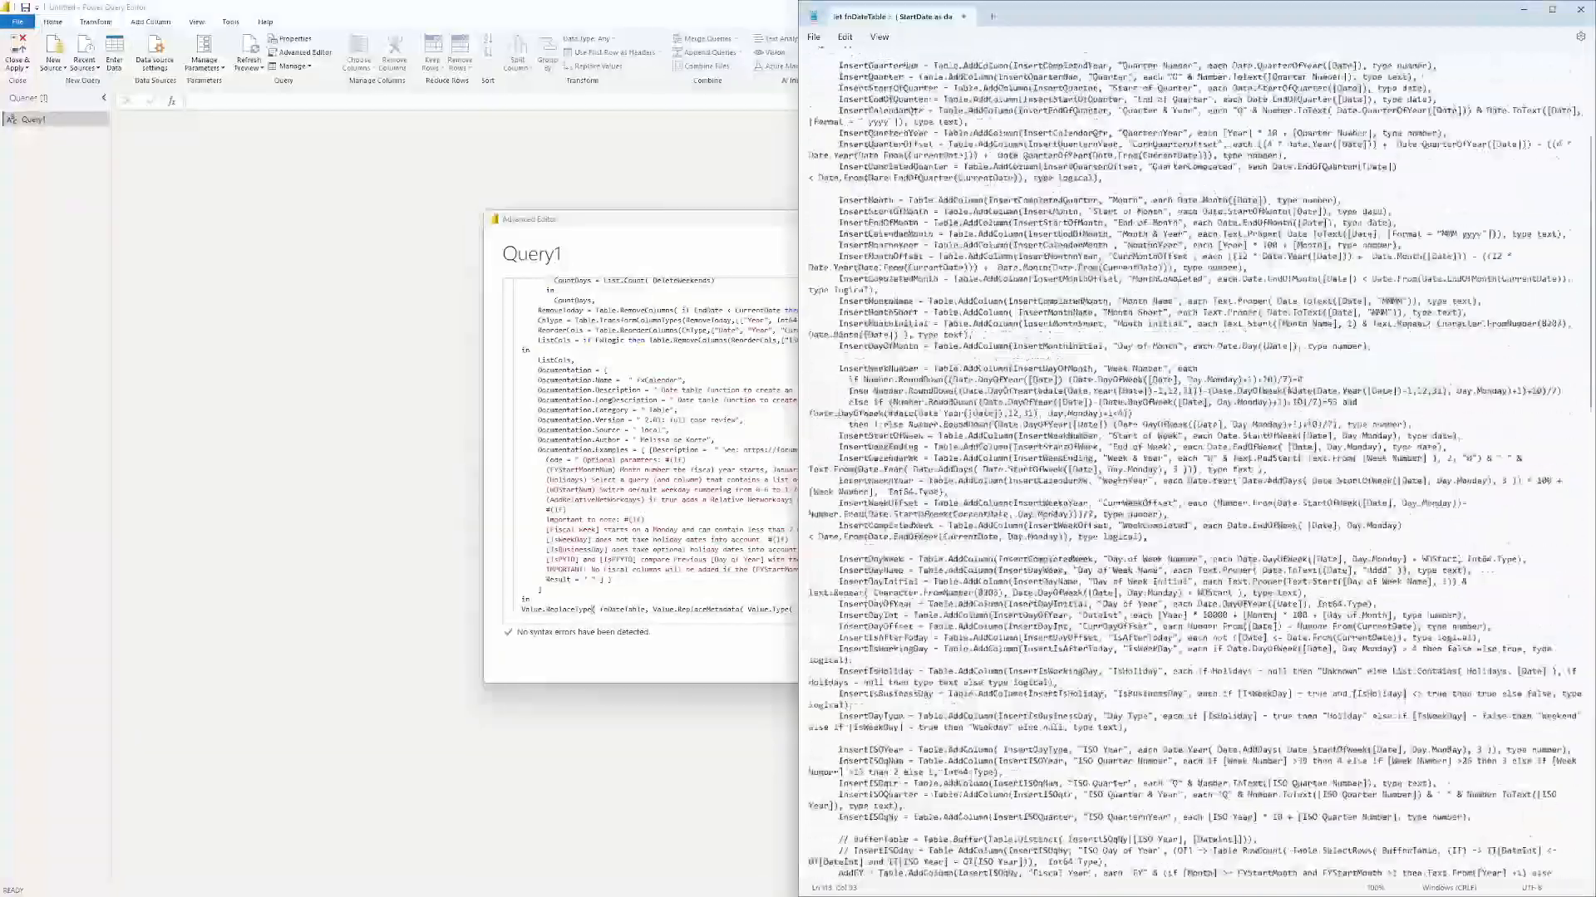
left_click(867, 77)
left_click(859, 81)
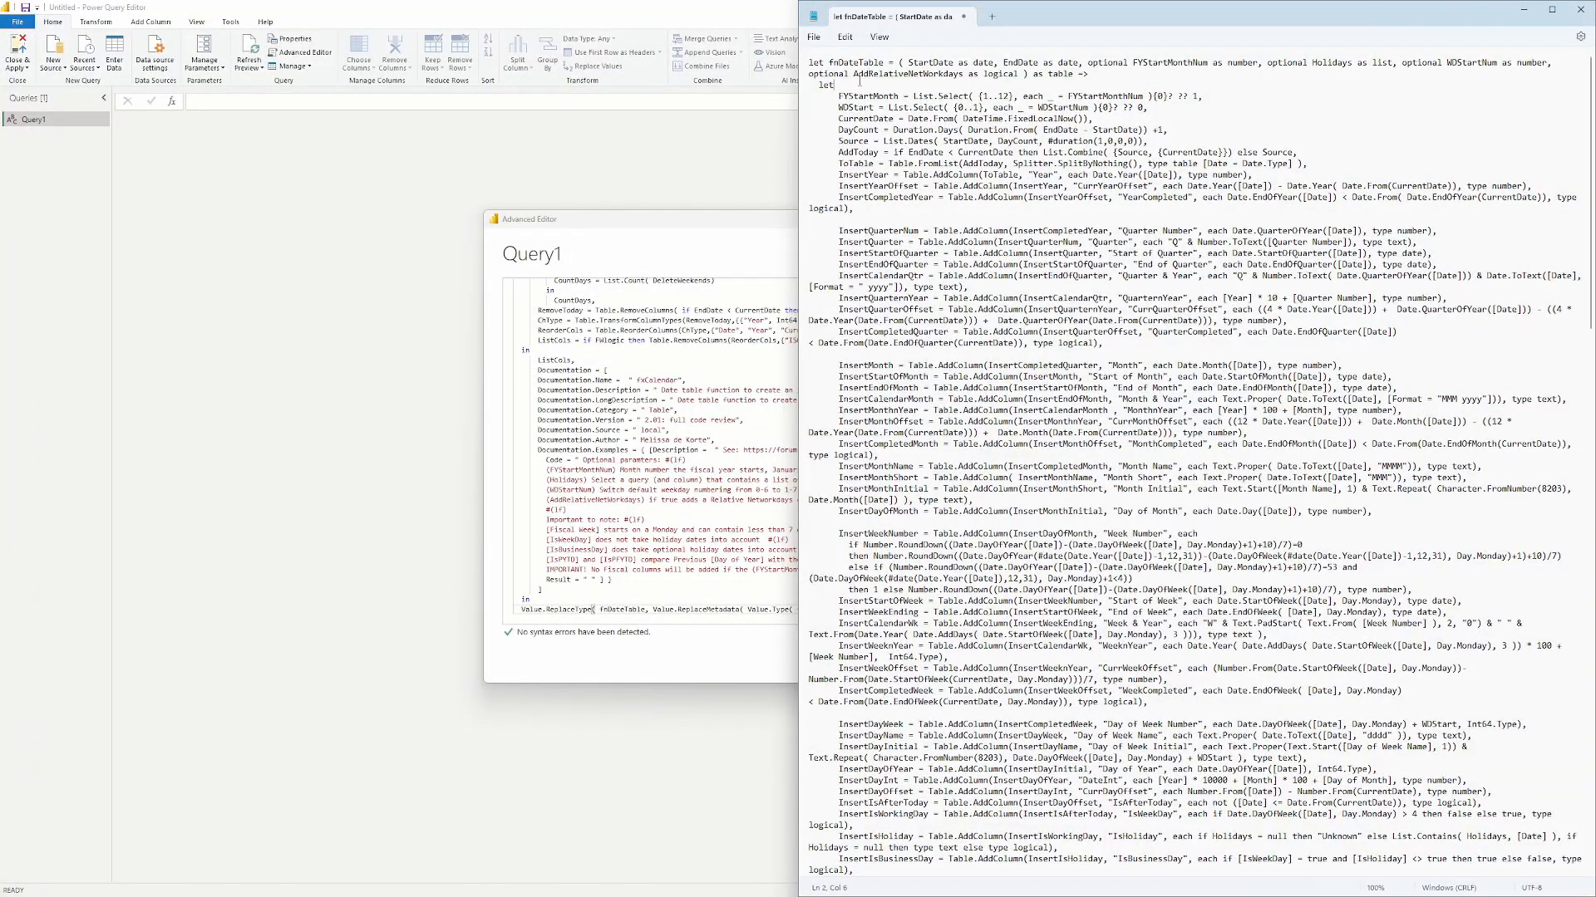
left_click(866, 220)
scroll(1007, 342, "down", 15)
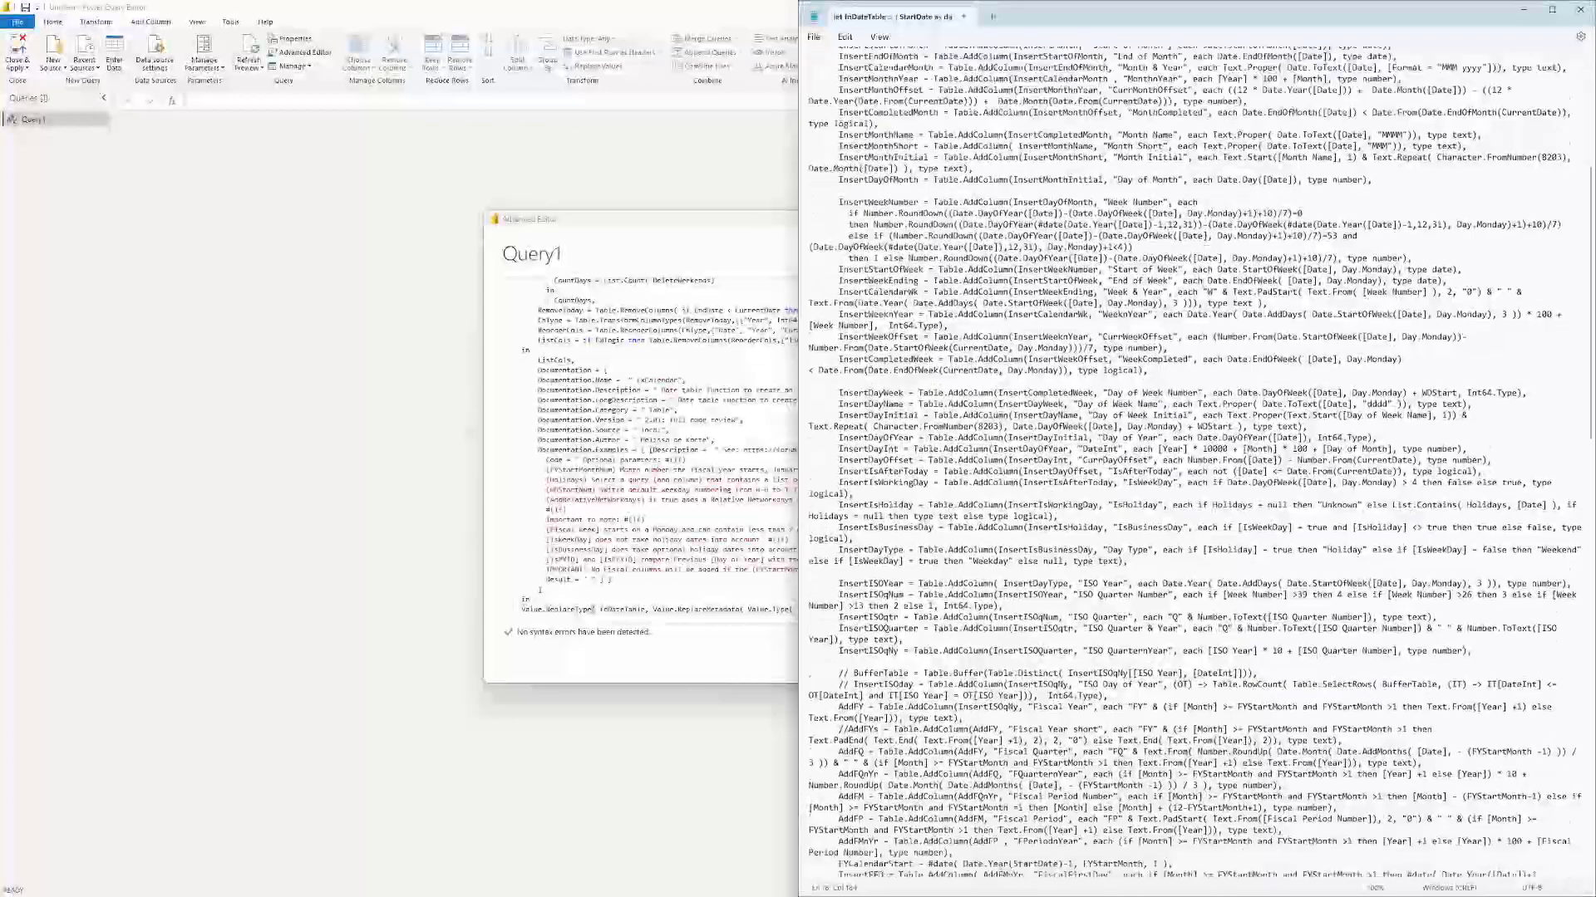
scroll(1084, 380, "down", 20)
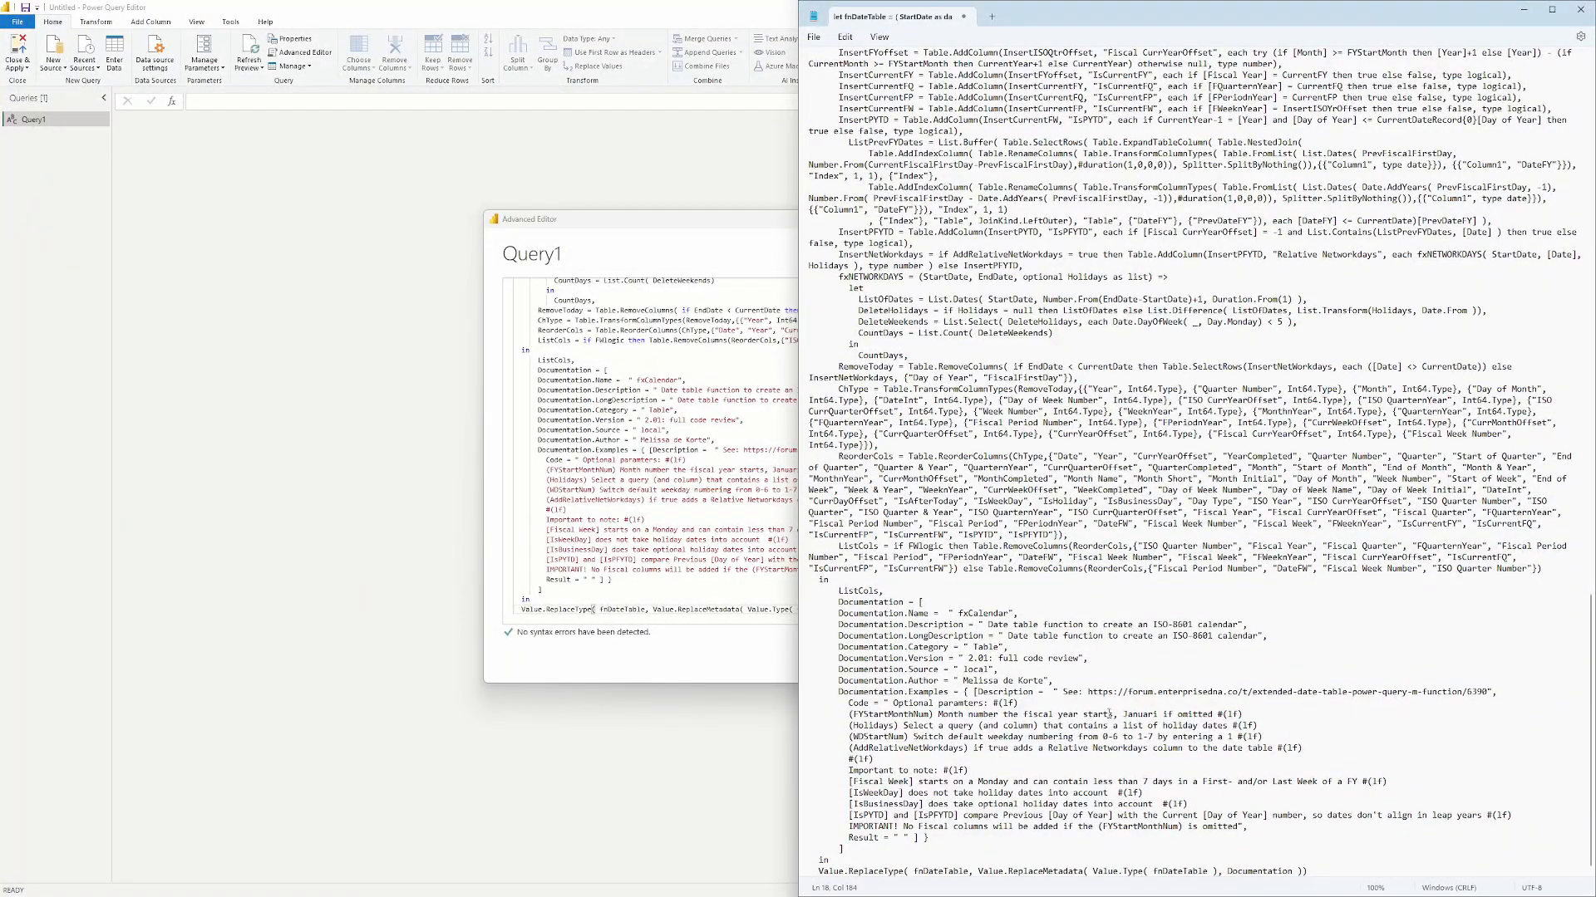
scroll(1076, 846, "up", 20)
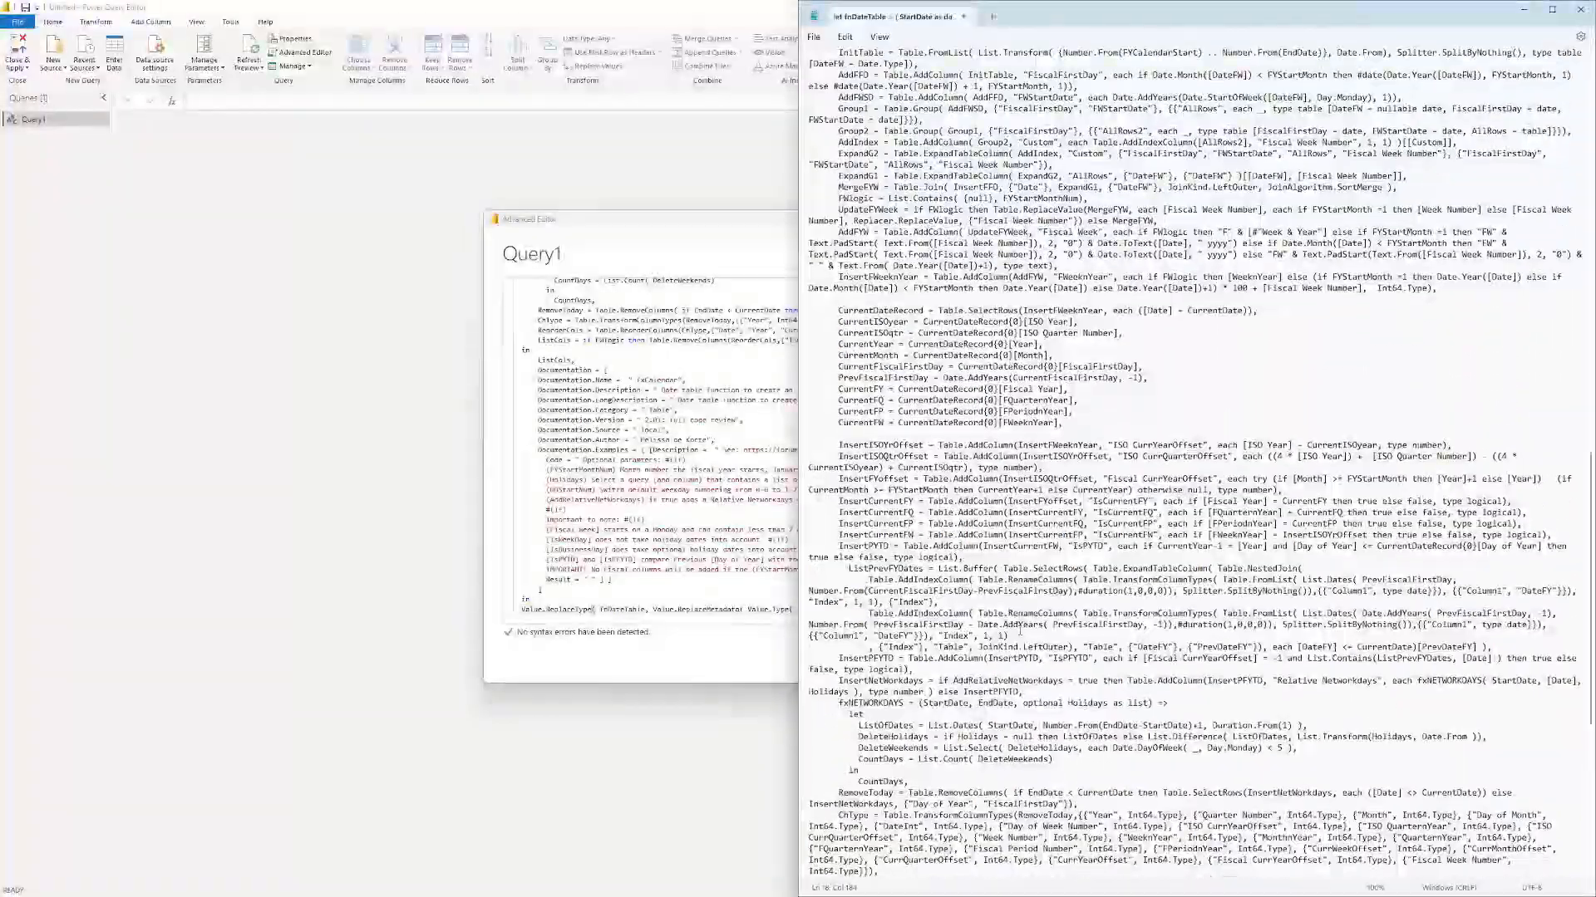
scroll(994, 624, "up", 19)
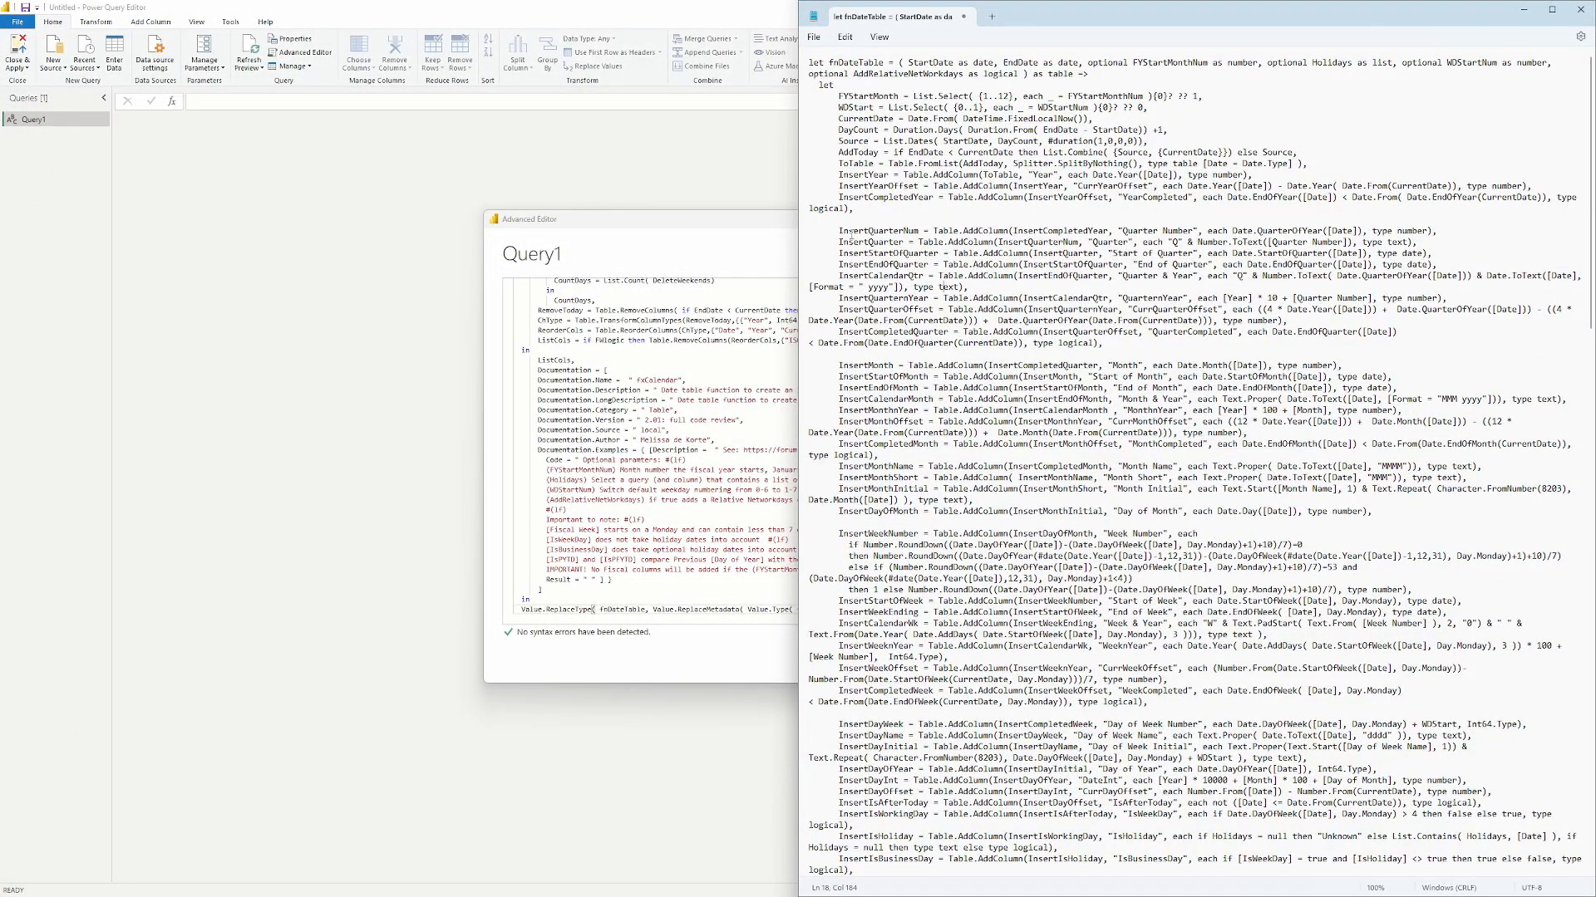
- Return to the Advanced Editor and apply the pasted fnDateTable code to Query1
left_click(672, 236)
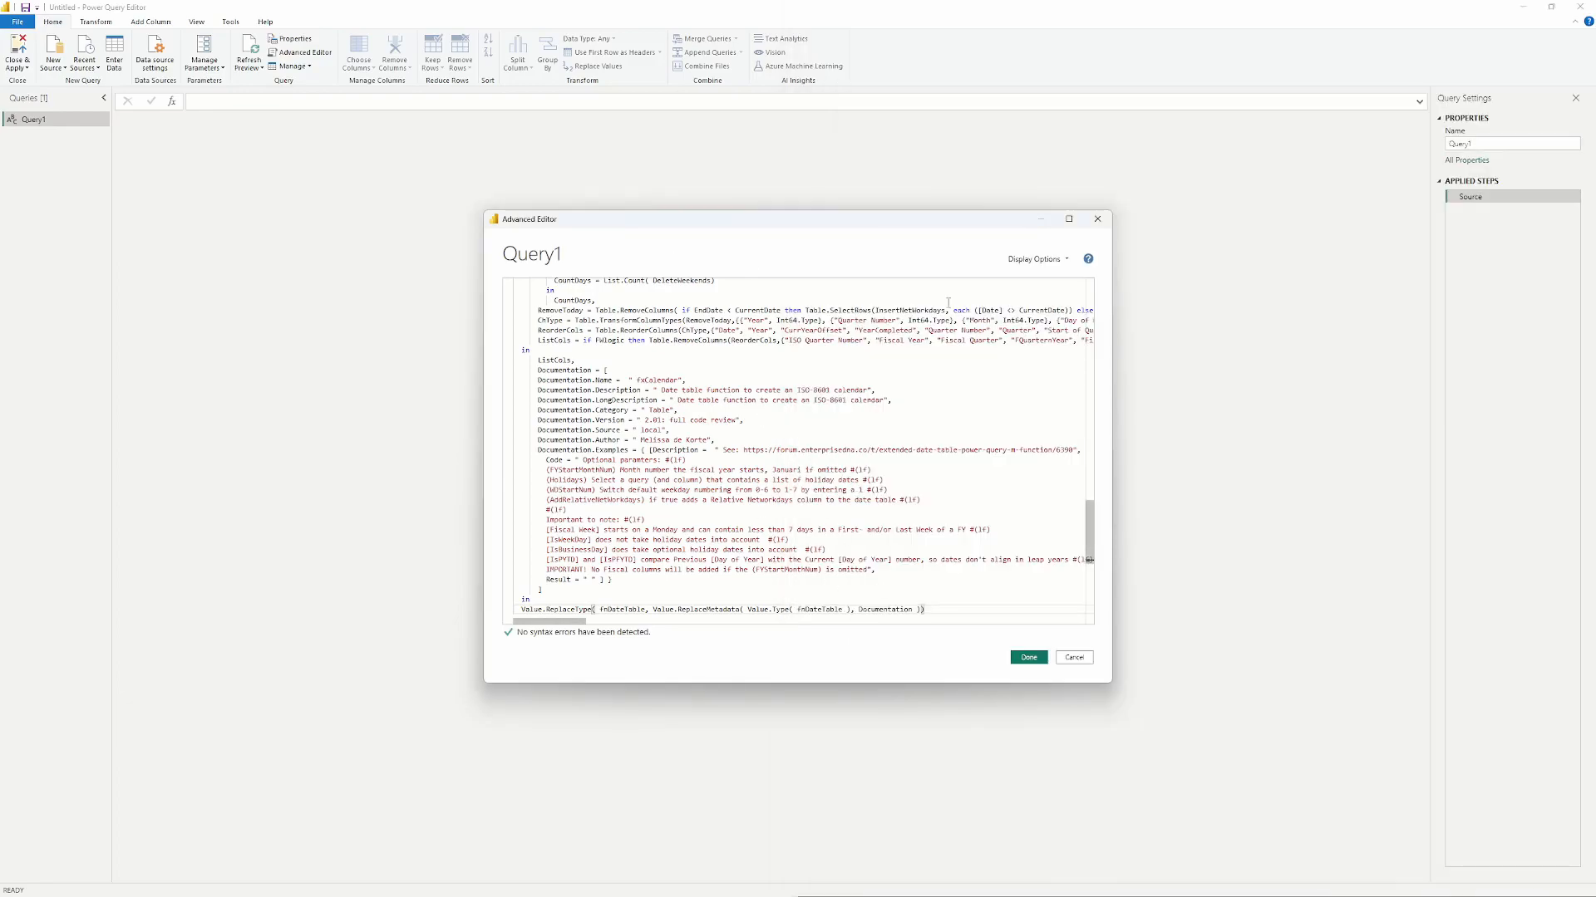
left_click(1028, 658)
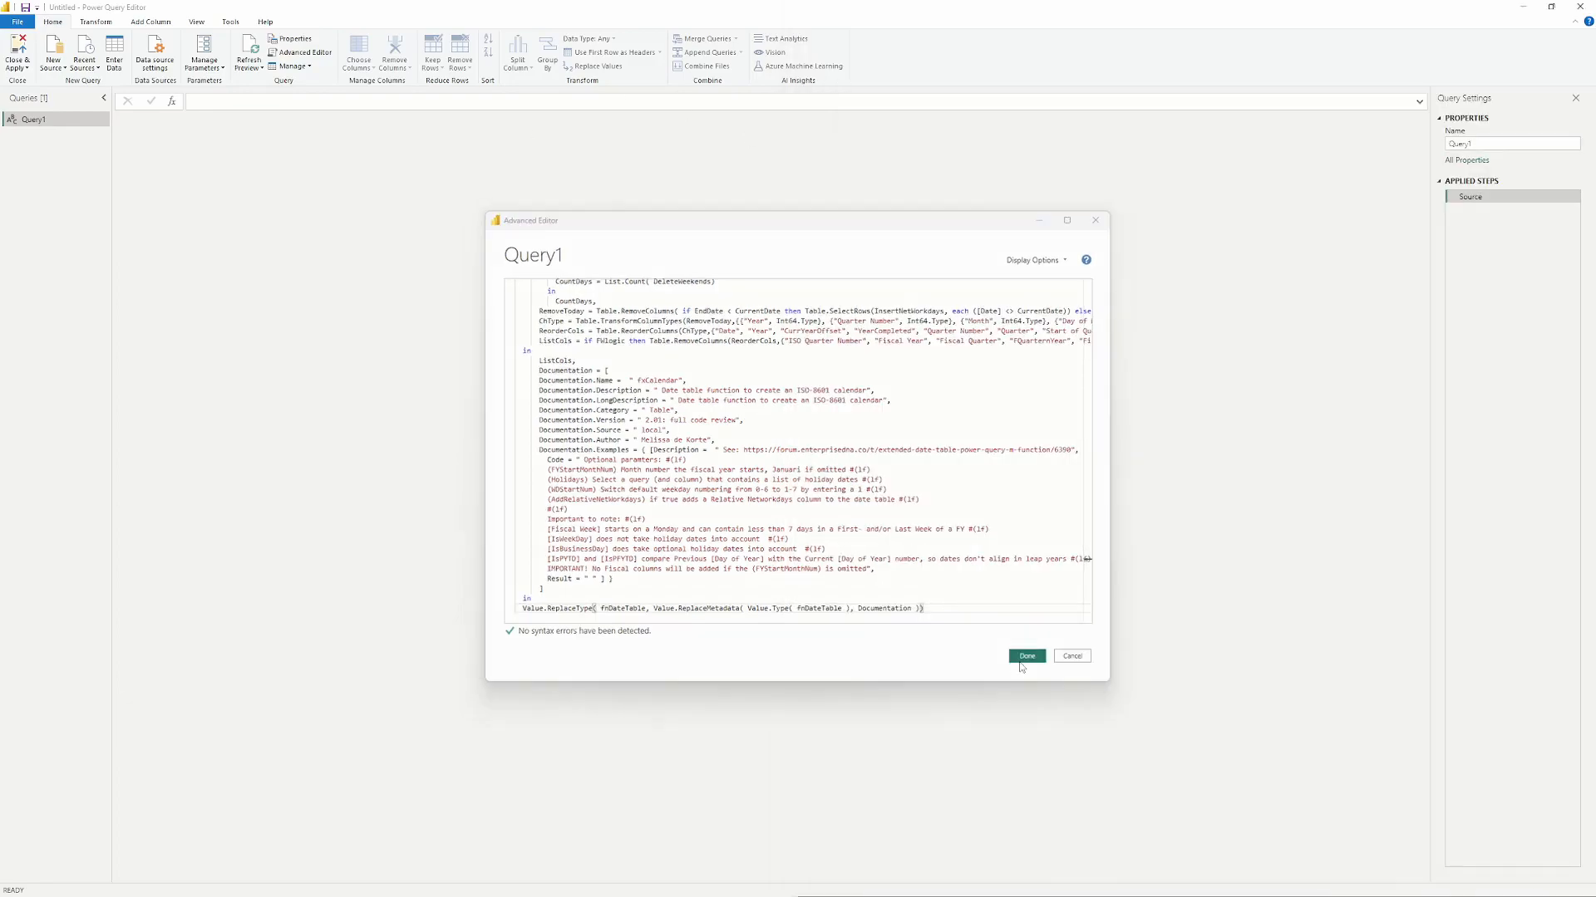
- Set the date table function's StartDate parameter to 1/1/2020 and its EndDate parameter to 7/20/2023
left_click(186, 208)
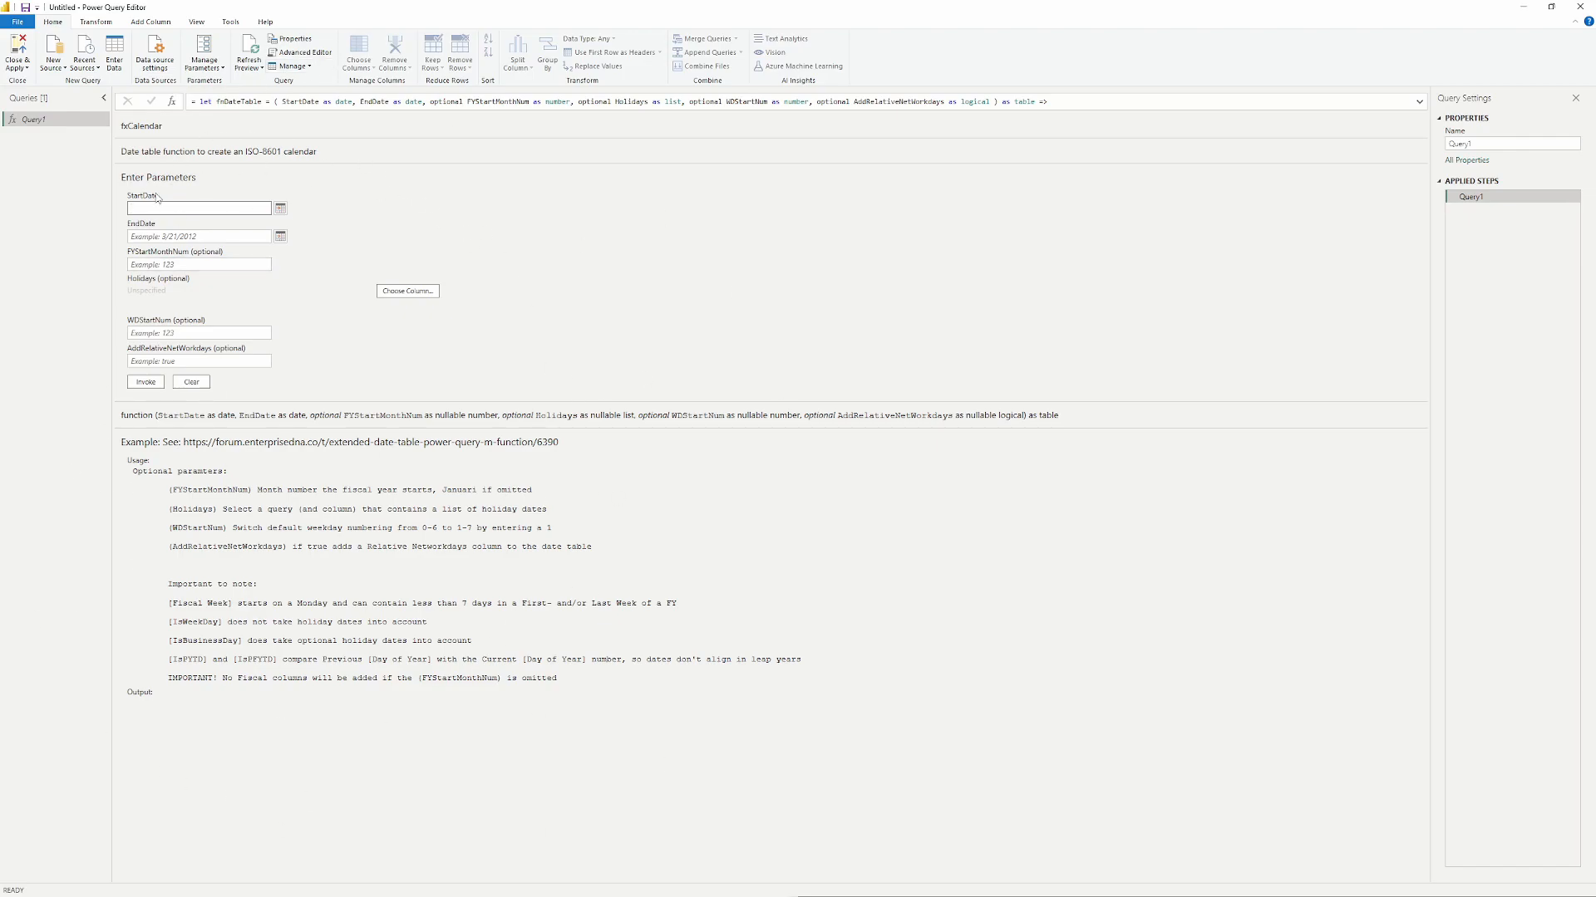
left_click(179, 239)
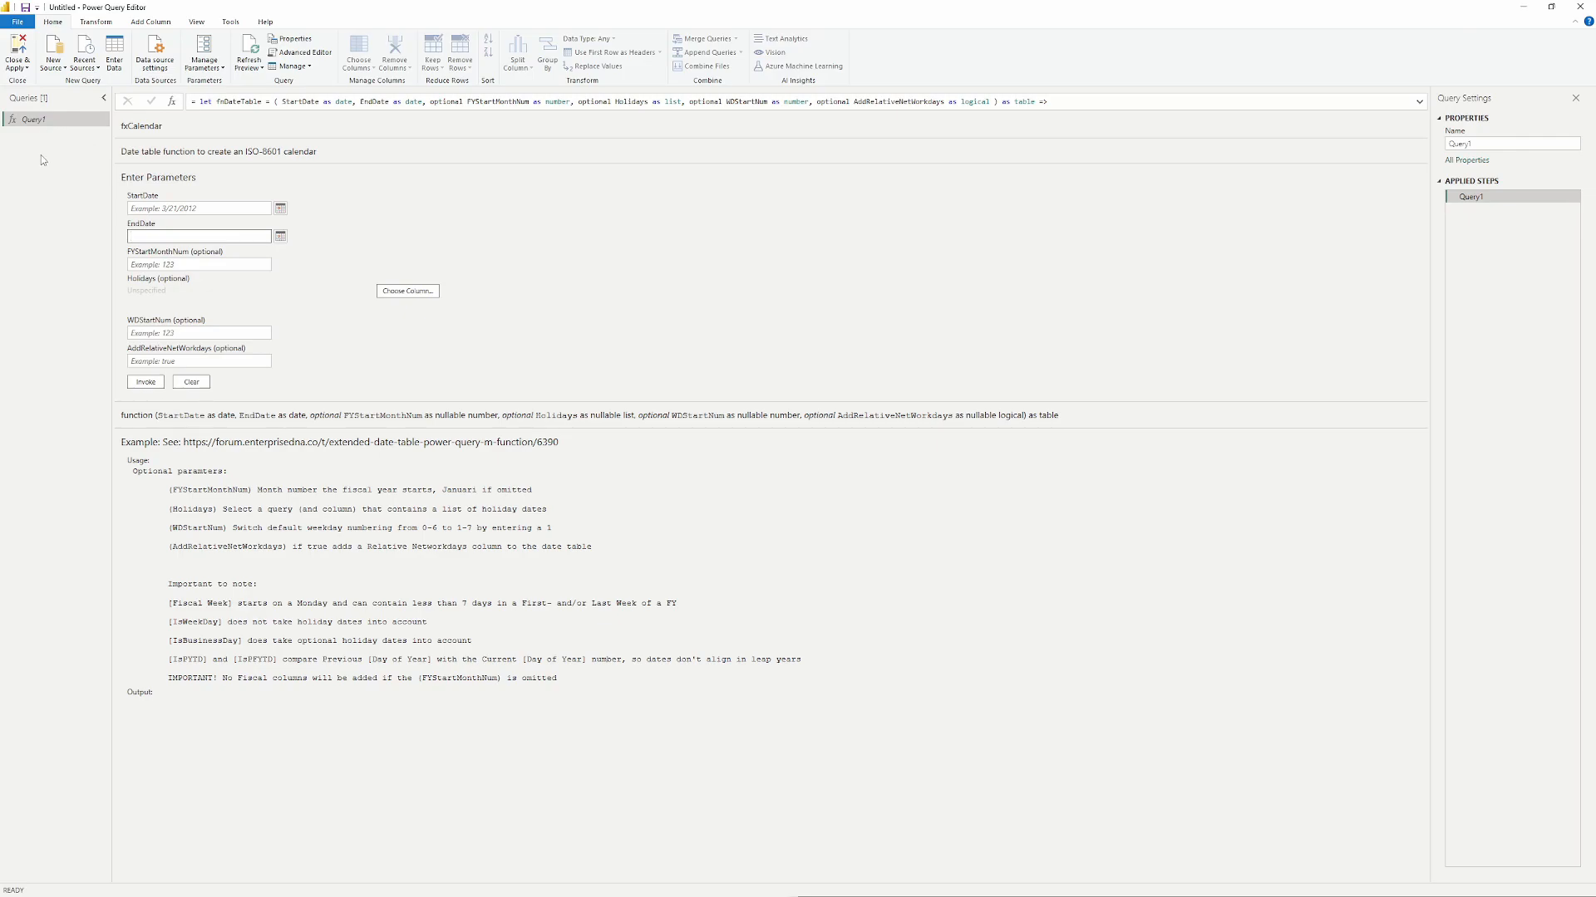
left_click(205, 209)
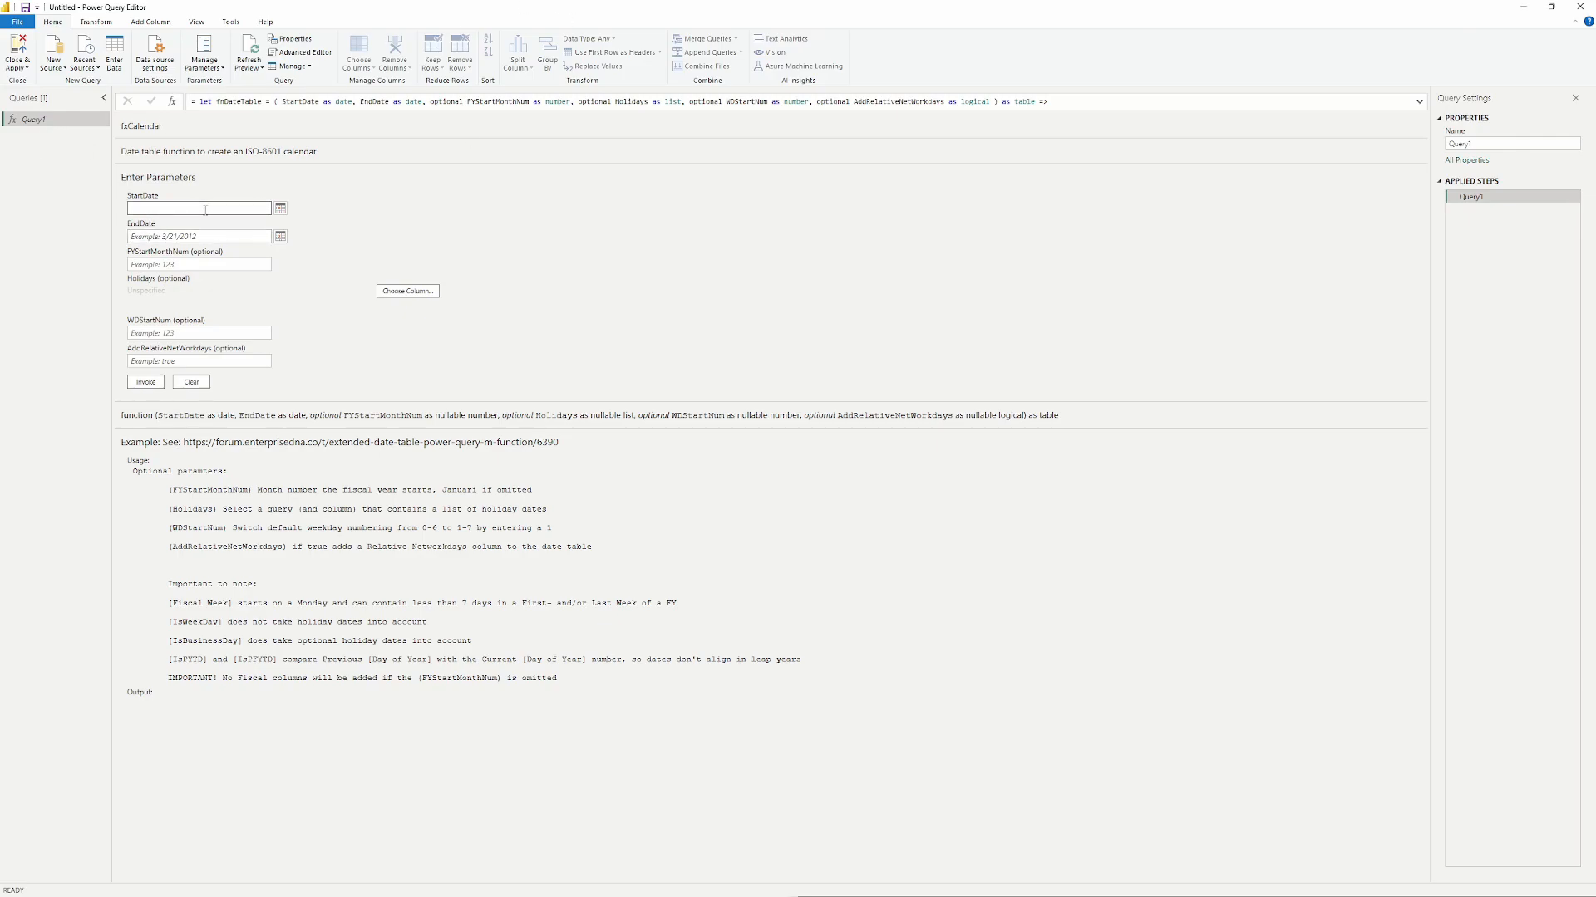
type("1/1/2020")
left_click(280, 208)
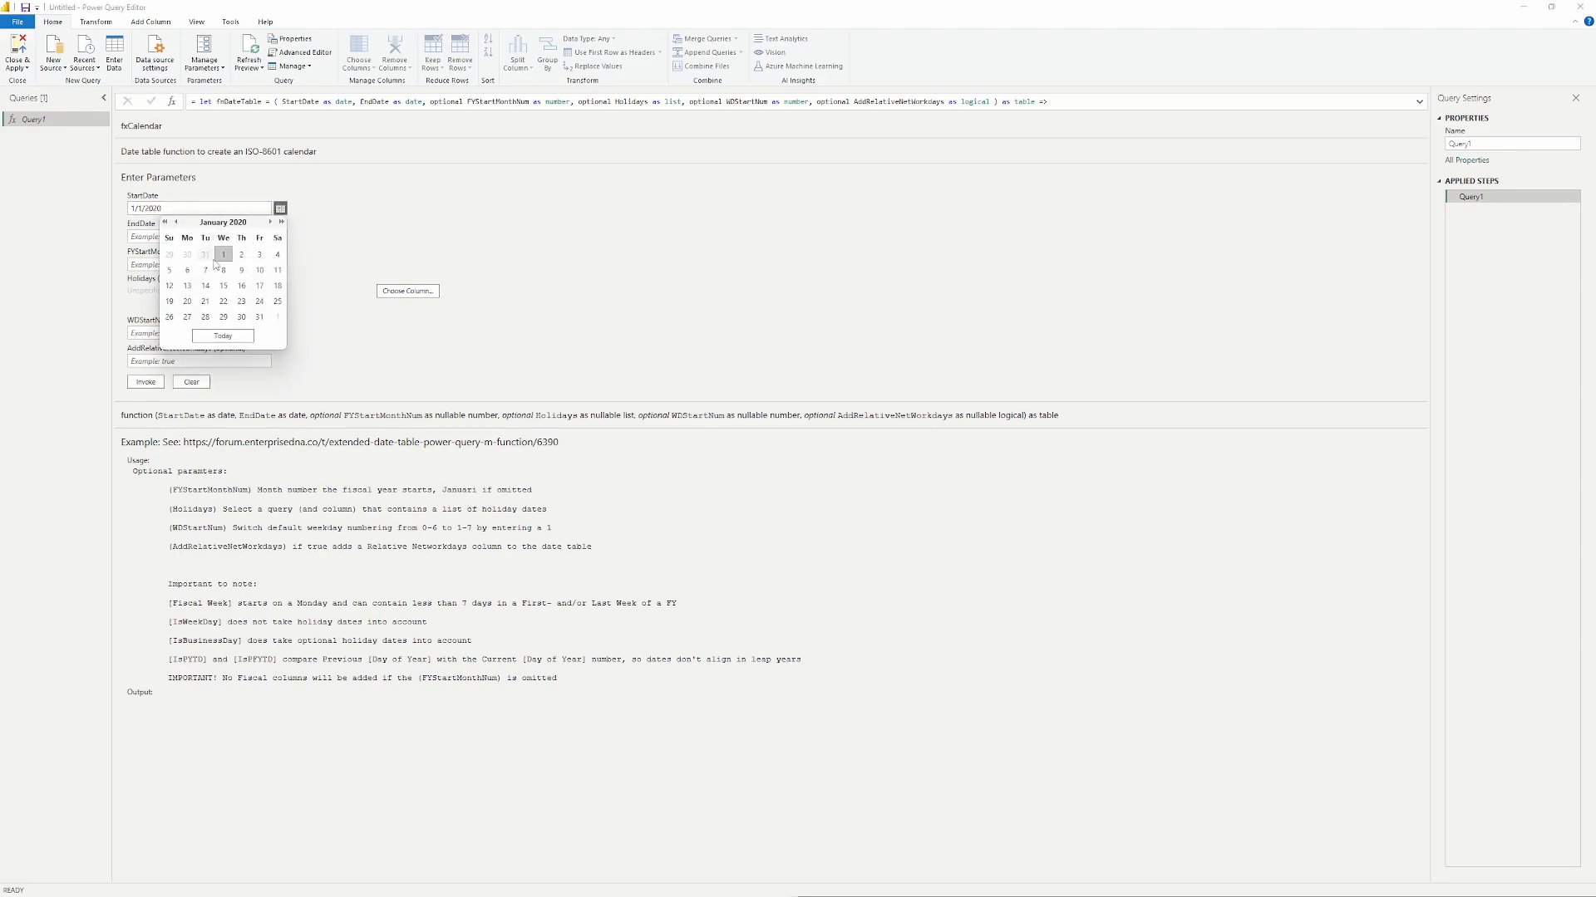
left_click(241, 254)
left_click(280, 208)
left_click(223, 255)
left_click(280, 237)
left_click(241, 322)
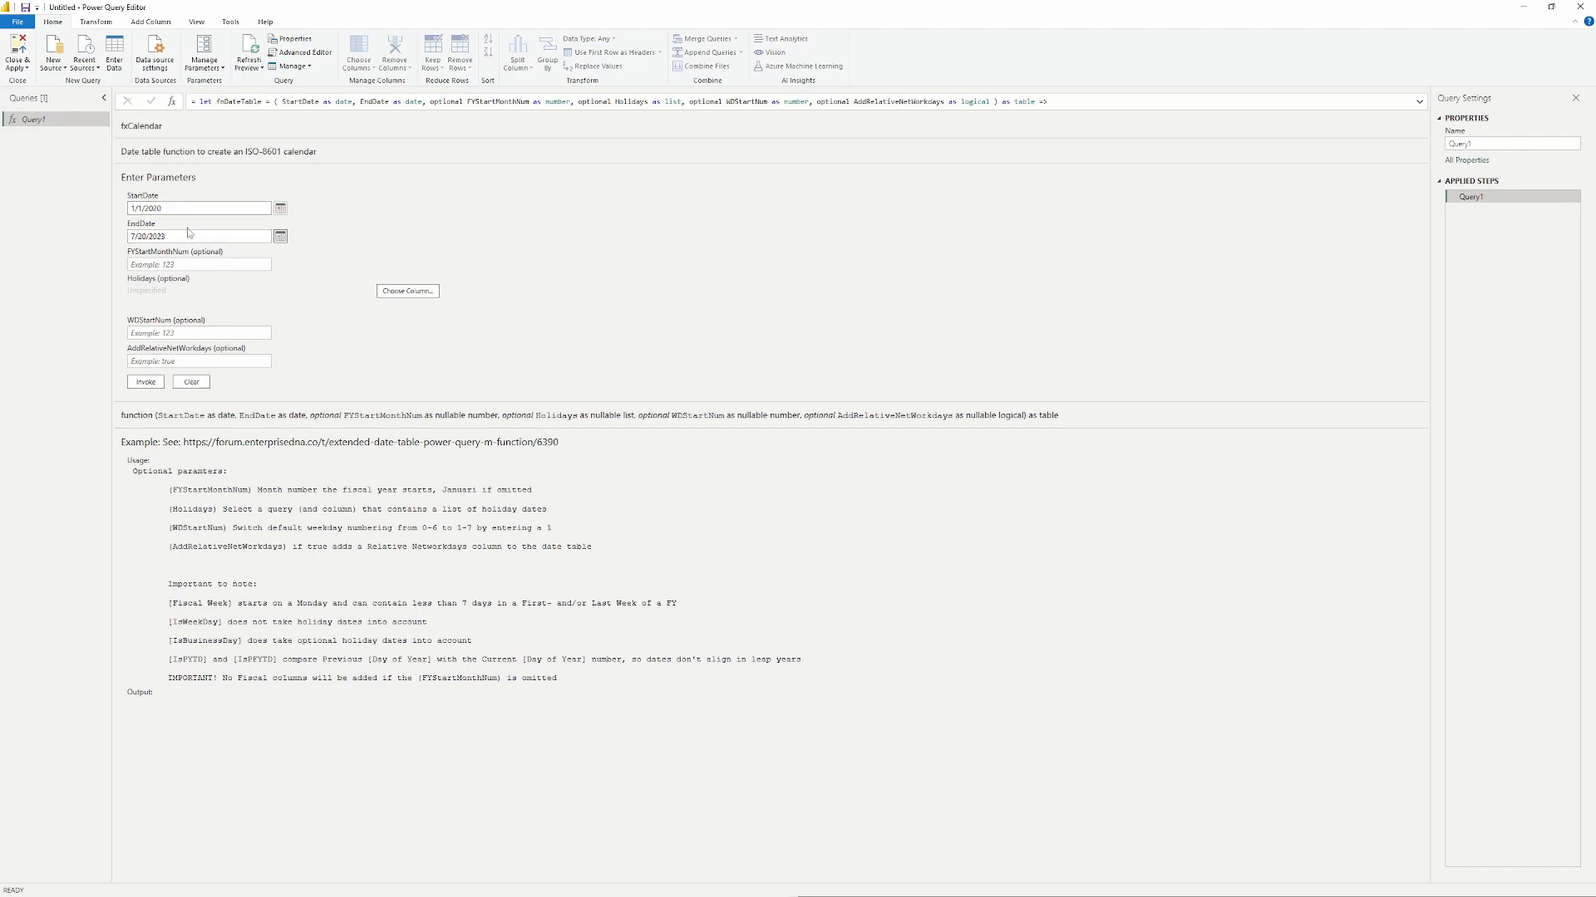
- Check the FYStartMonthNum usage note and set that optional parameter to 2
left_click(129, 264)
left_click(198, 264)
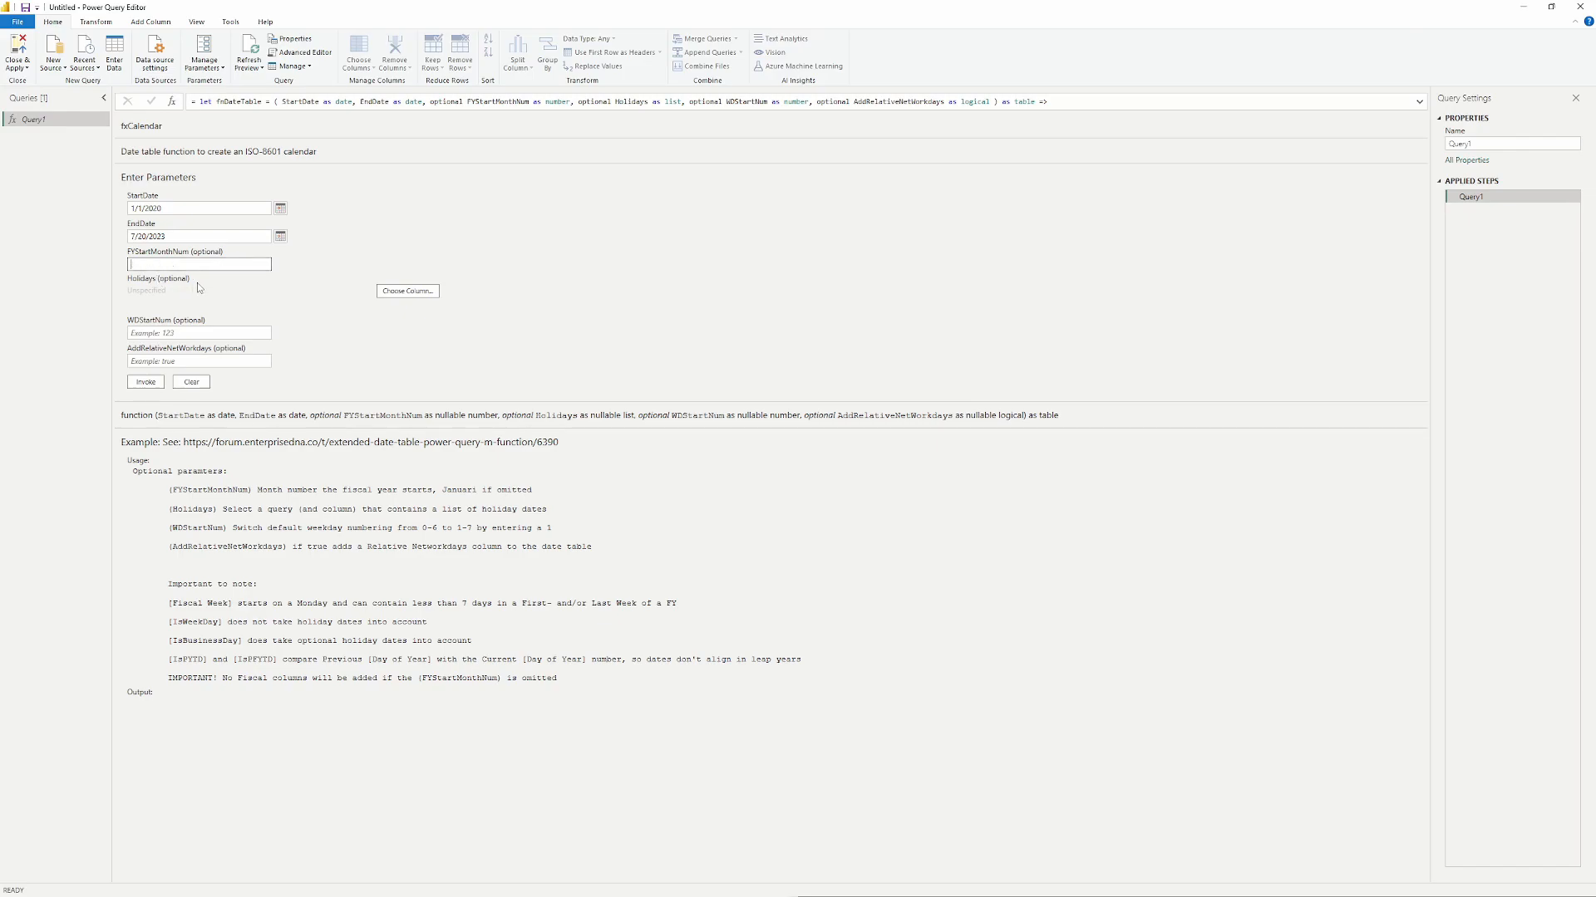
left_click(150, 291)
left_click_drag(168, 489, 536, 498)
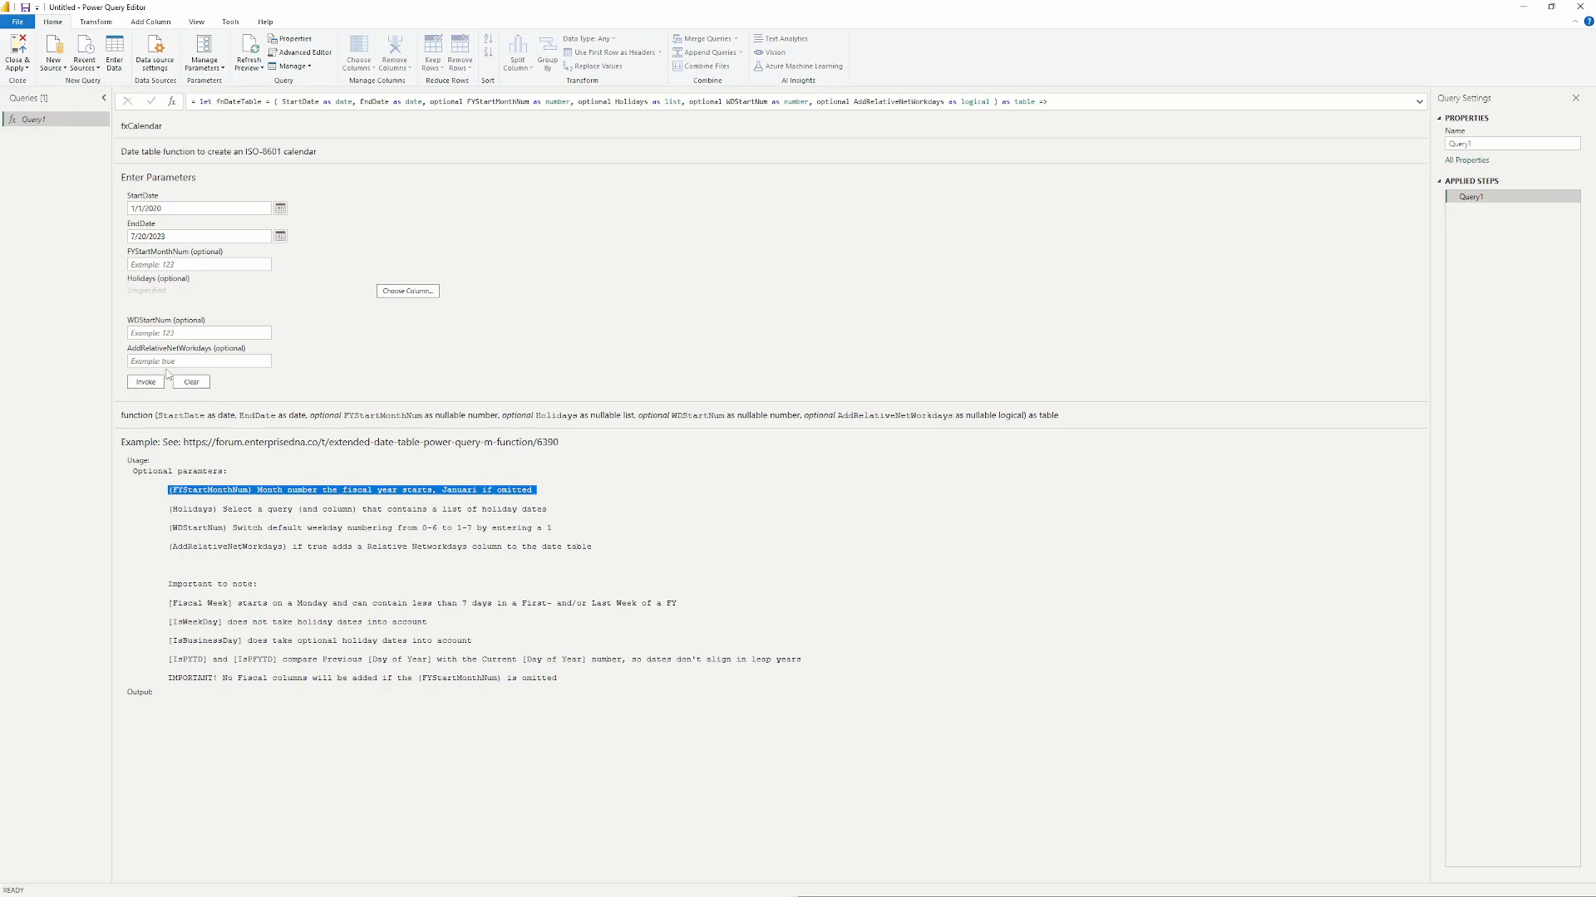
left_click(172, 264)
type("2")
left_click(228, 288)
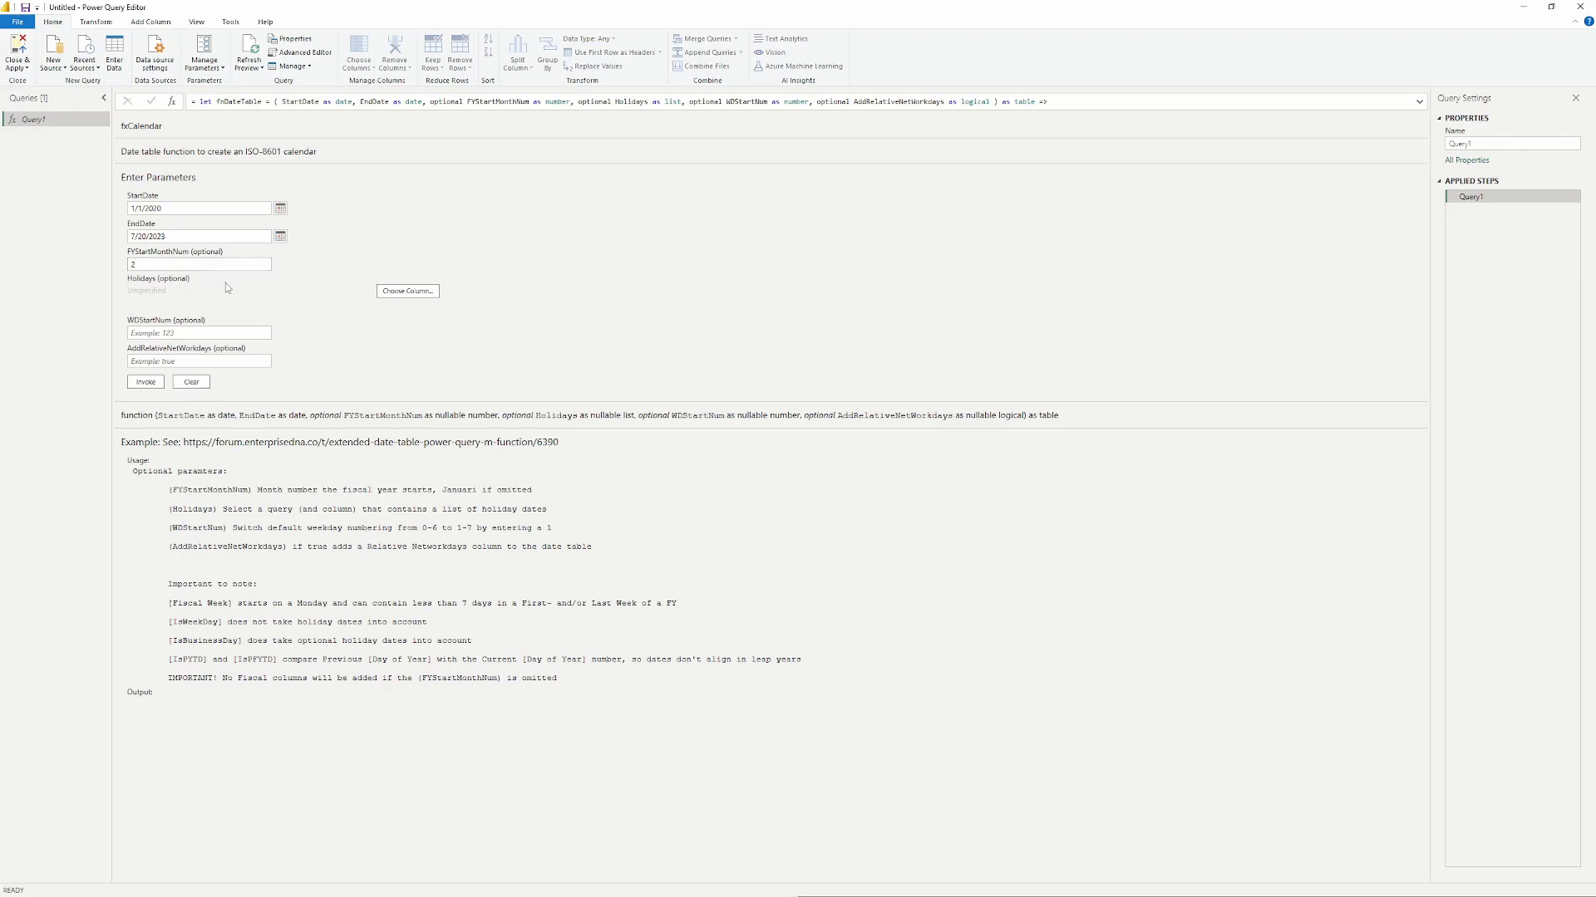
- Set the optional FYStartMonthNum parameter to 5 so the fiscal year starts in May
left_click(141, 209)
left_click(144, 263)
left_click_drag(173, 490, 490, 496)
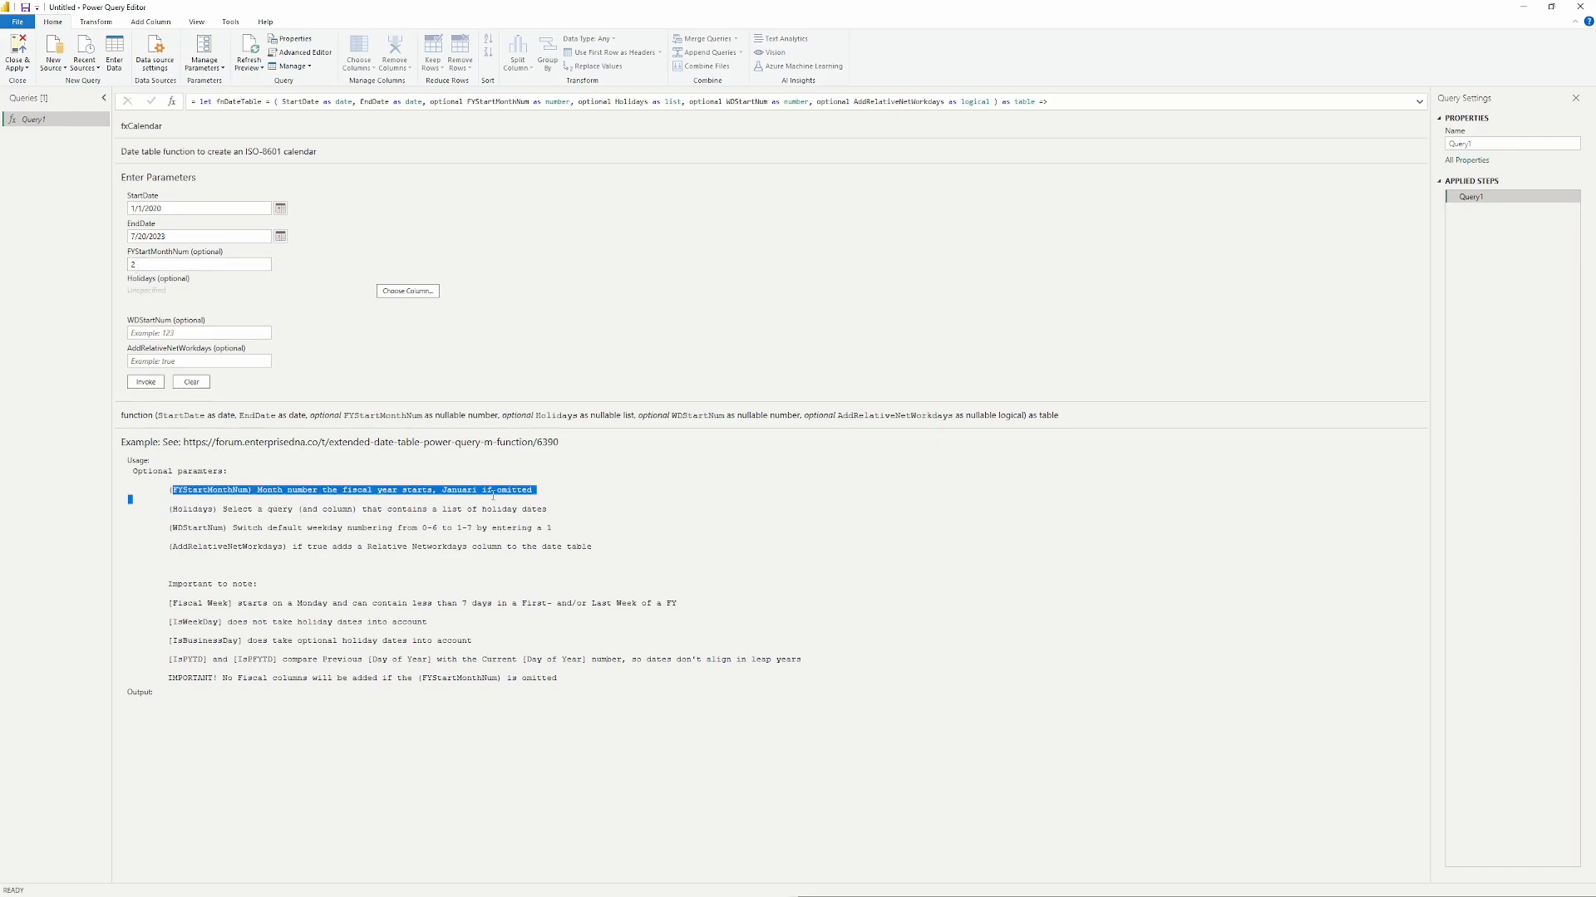
left_click(520, 491)
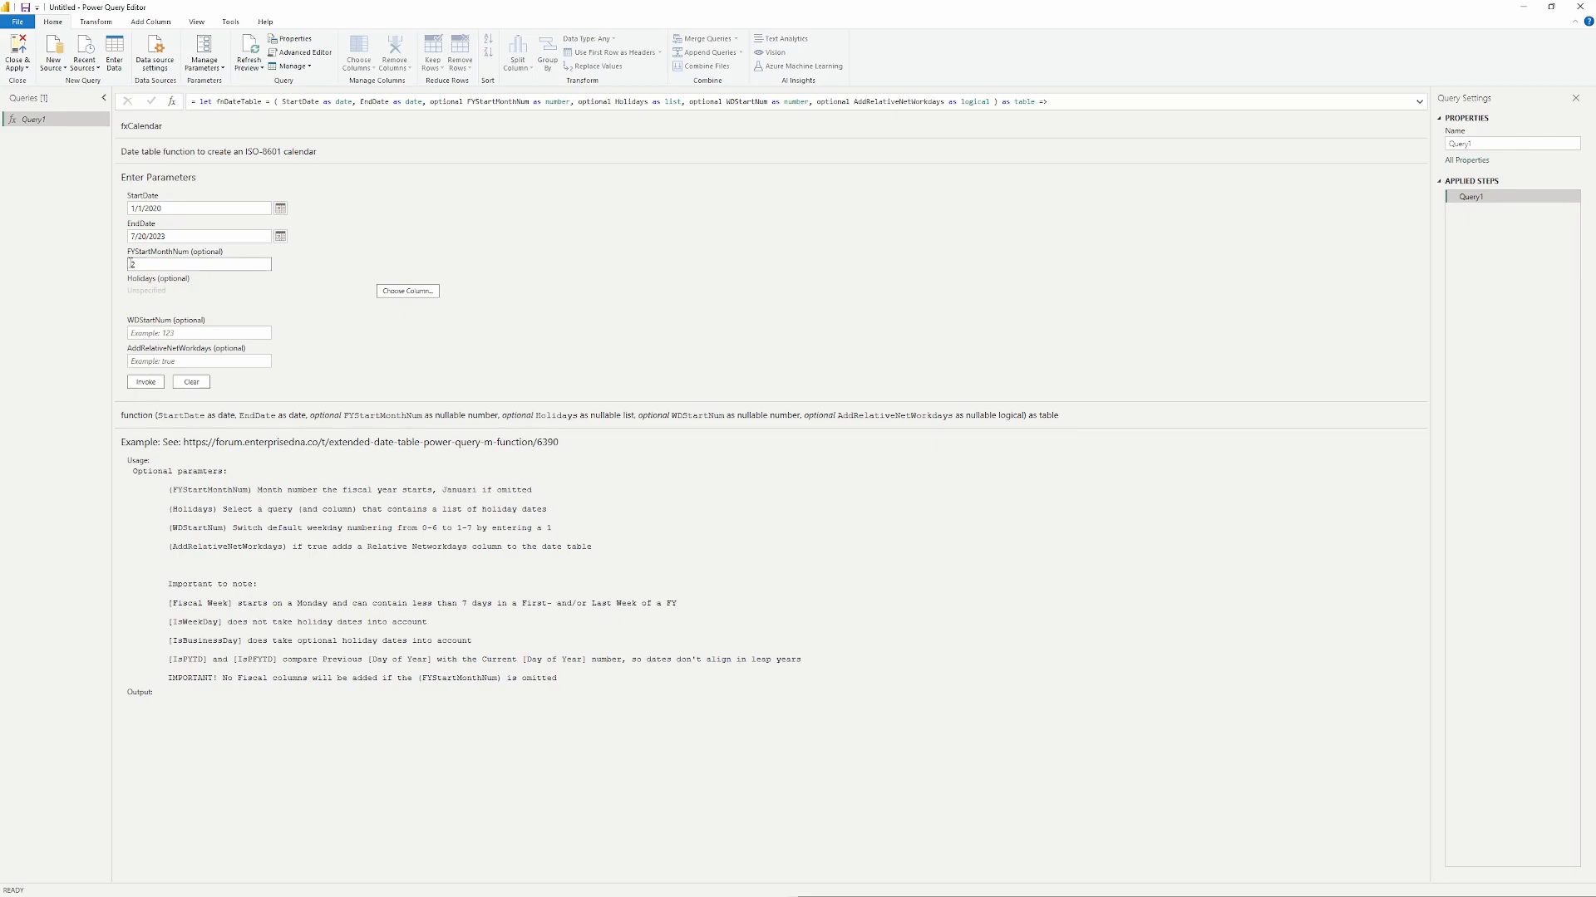
double_click(160, 265)
left_click(142, 268)
left_click(176, 334)
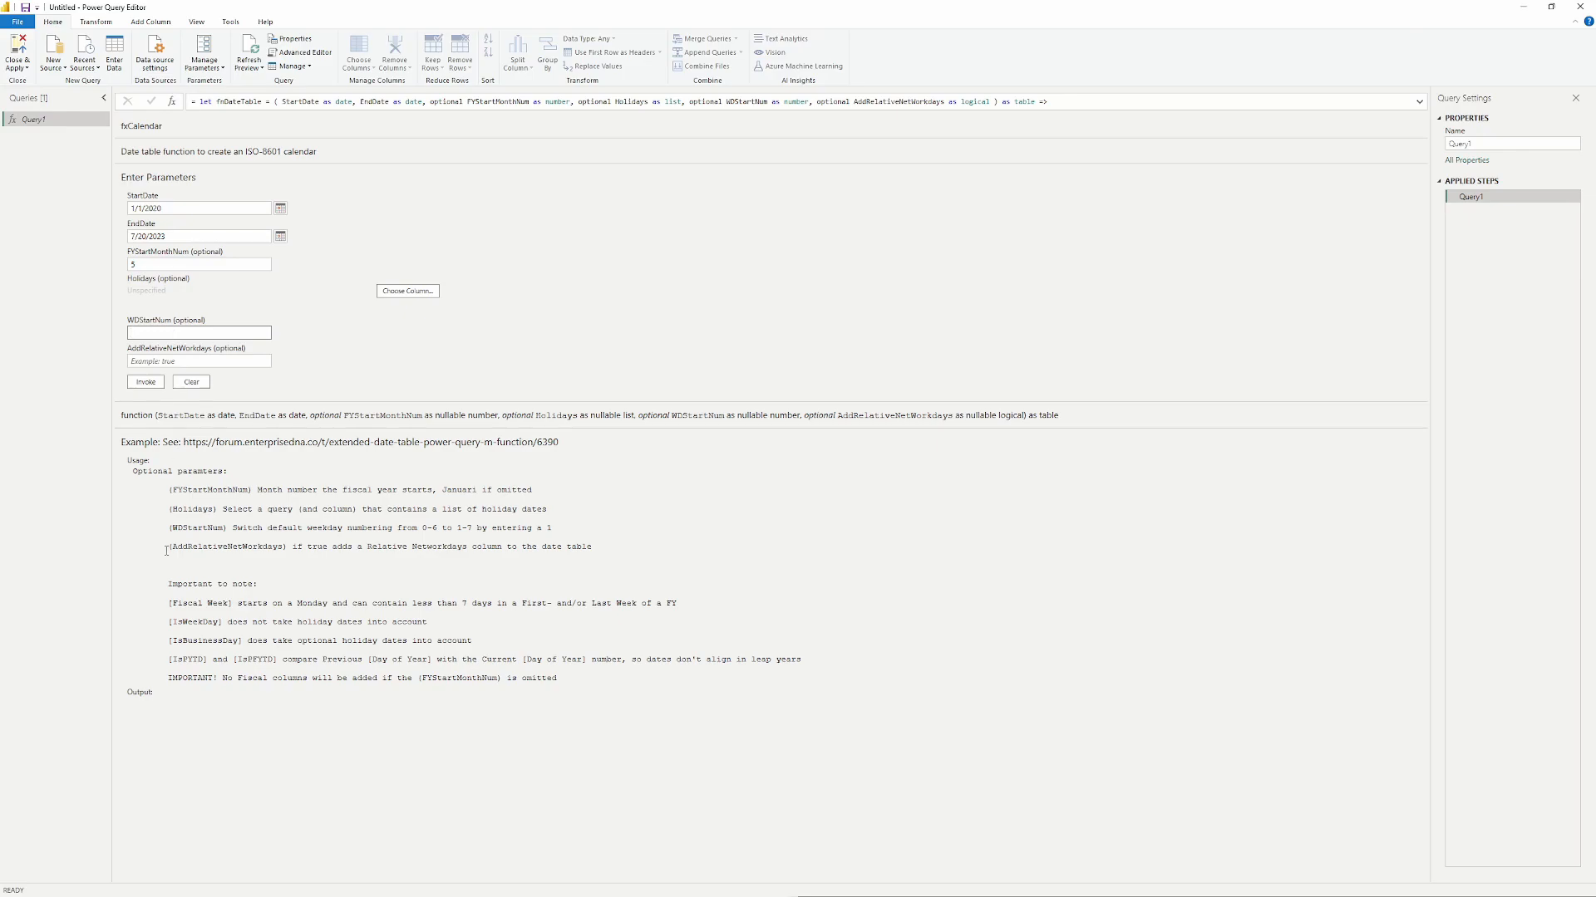
- Examine the usage notes for the optional WDStartNum and AddRelativeNetWorkdays parameters, leaving both parameters empty
left_click_drag(162, 531, 579, 536)
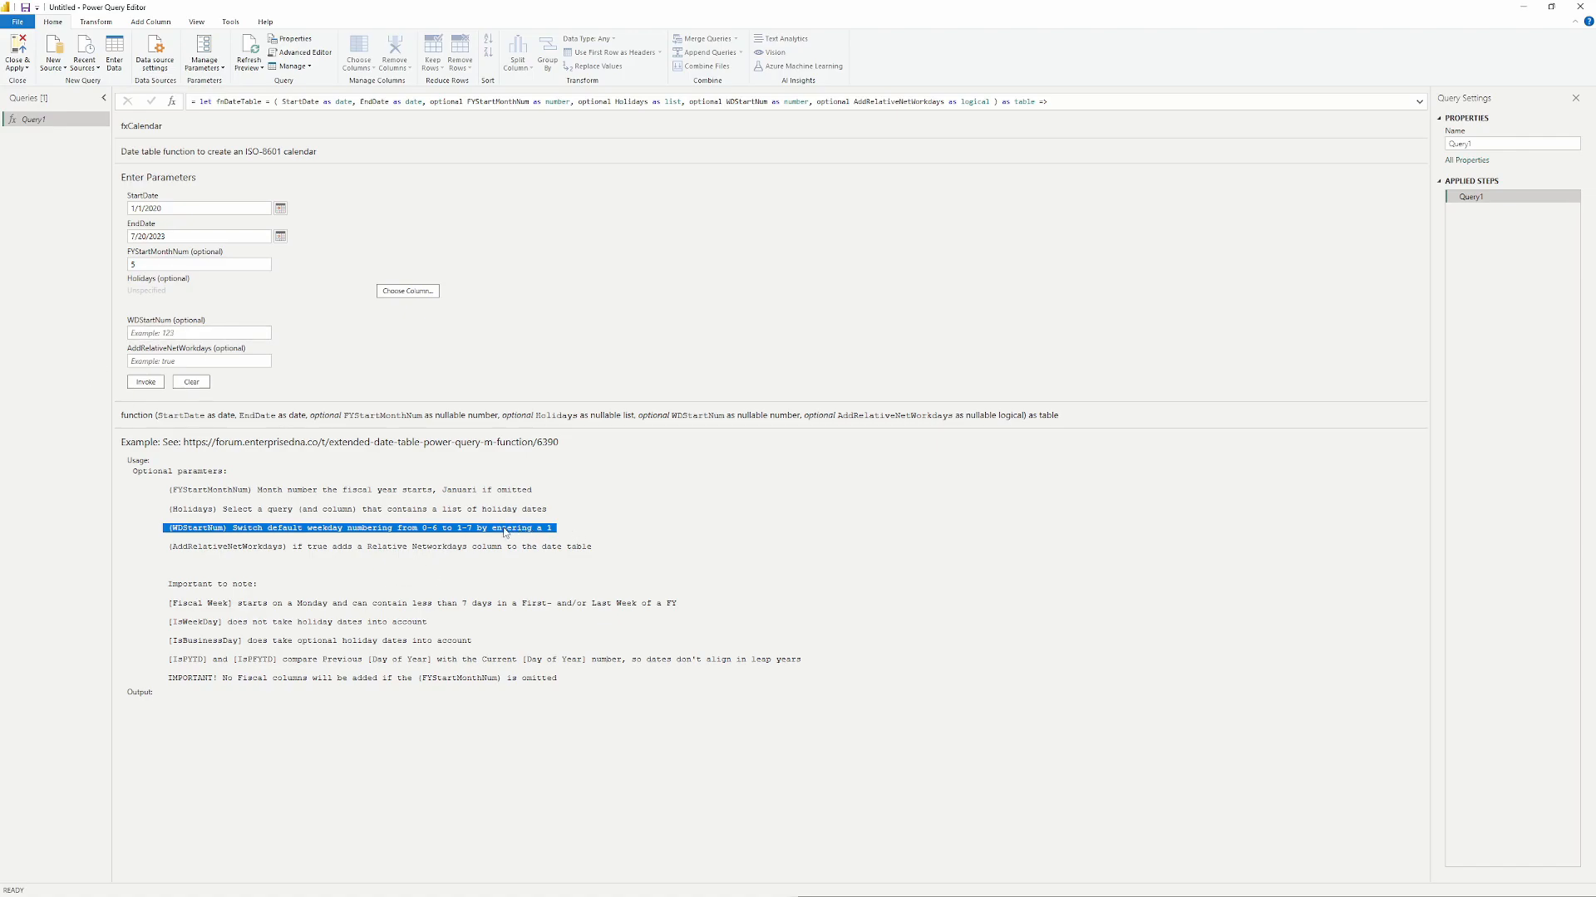
left_click(226, 533)
left_click_drag(225, 528, 456, 528)
left_click(188, 331)
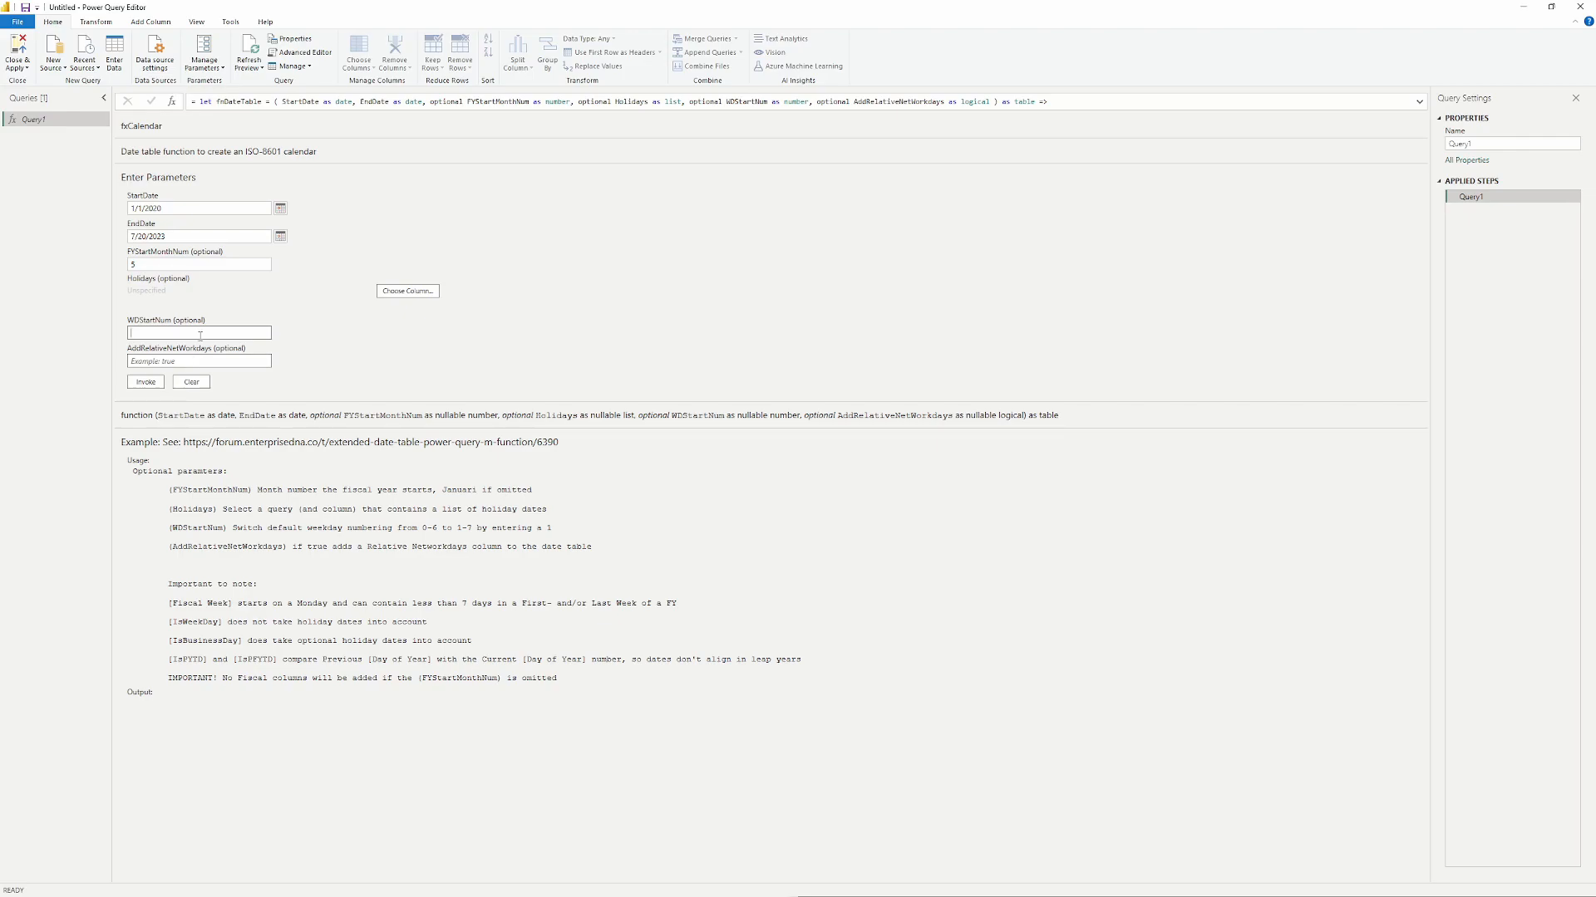
left_click(228, 363)
left_click(128, 351)
left_click(202, 363)
left_click_drag(290, 546, 591, 549)
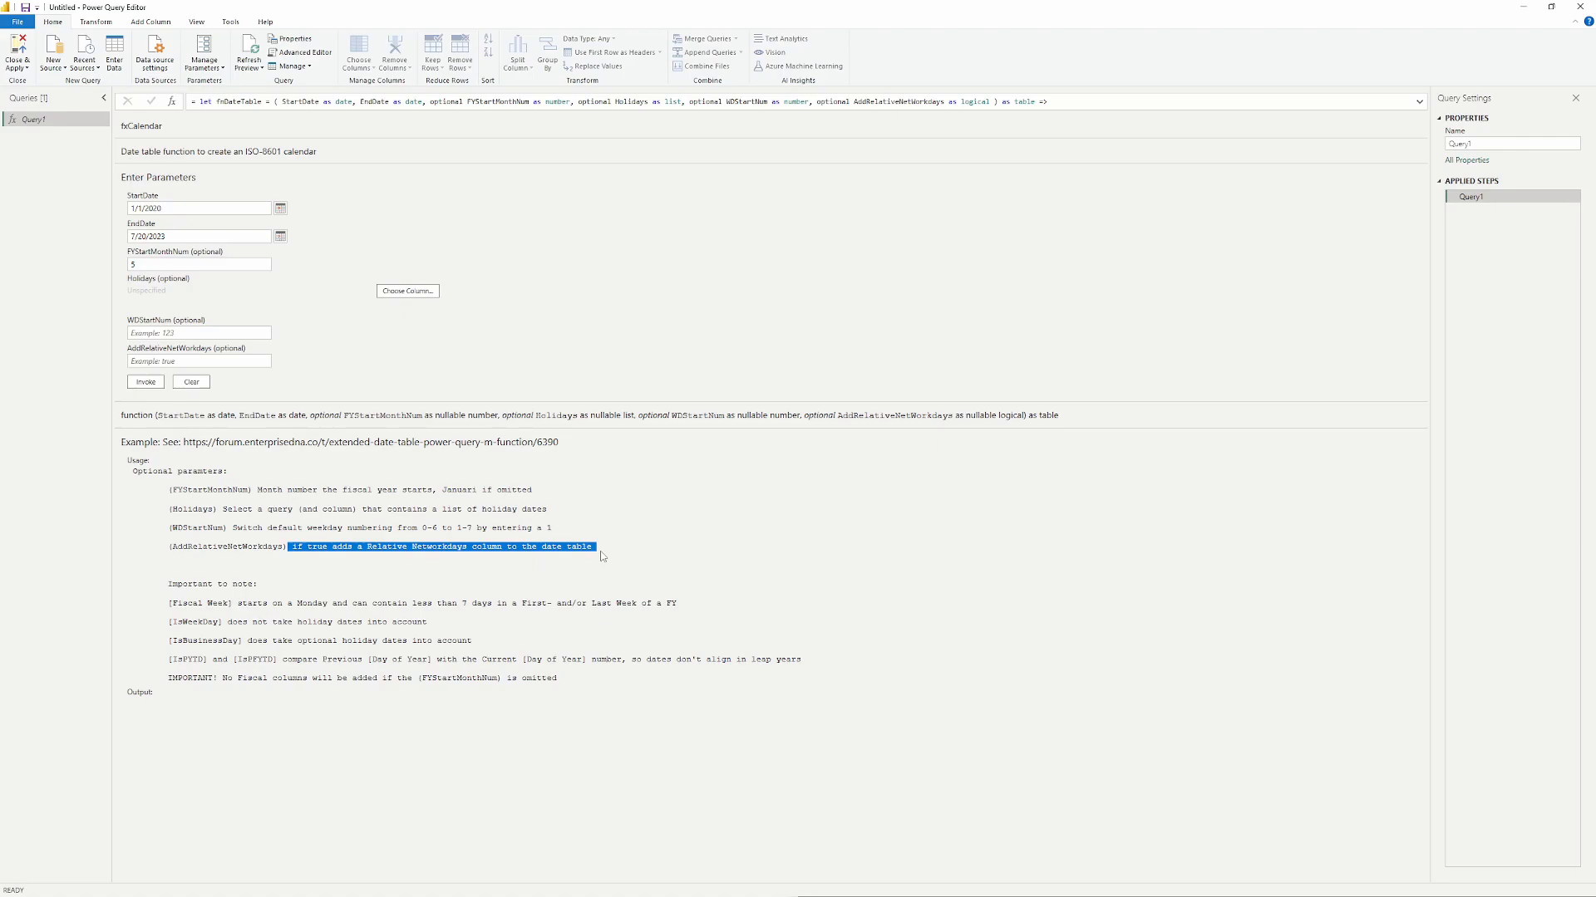
left_click(271, 364)
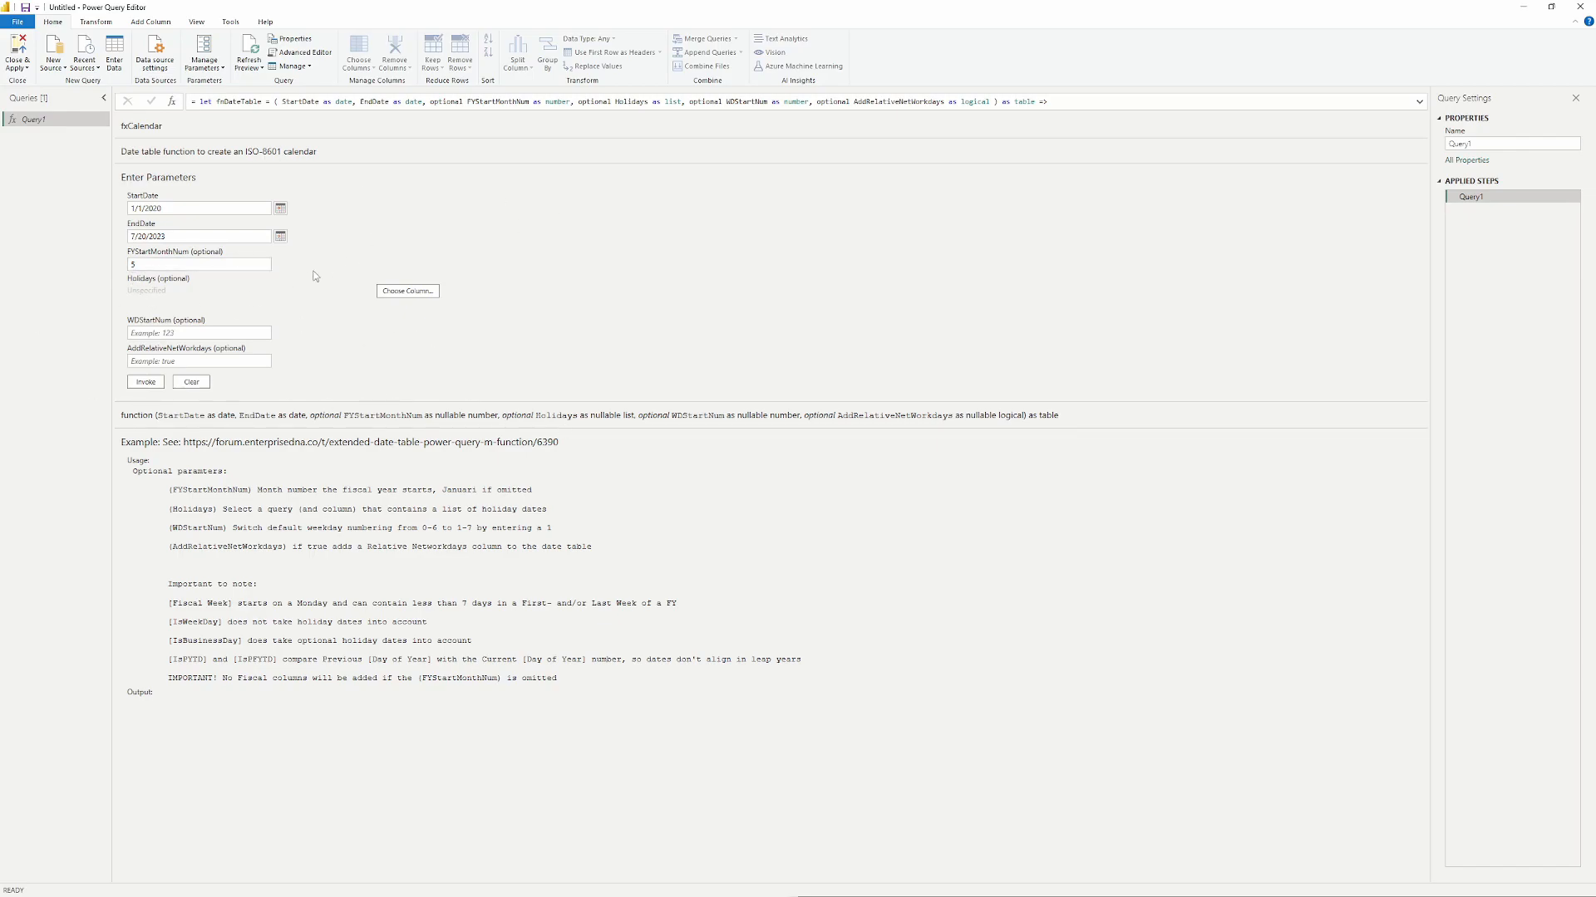
- Invoke the date table function with the entered start date, end date and fiscal year start month
left_click(167, 209)
left_click(157, 266)
left_click(152, 384)
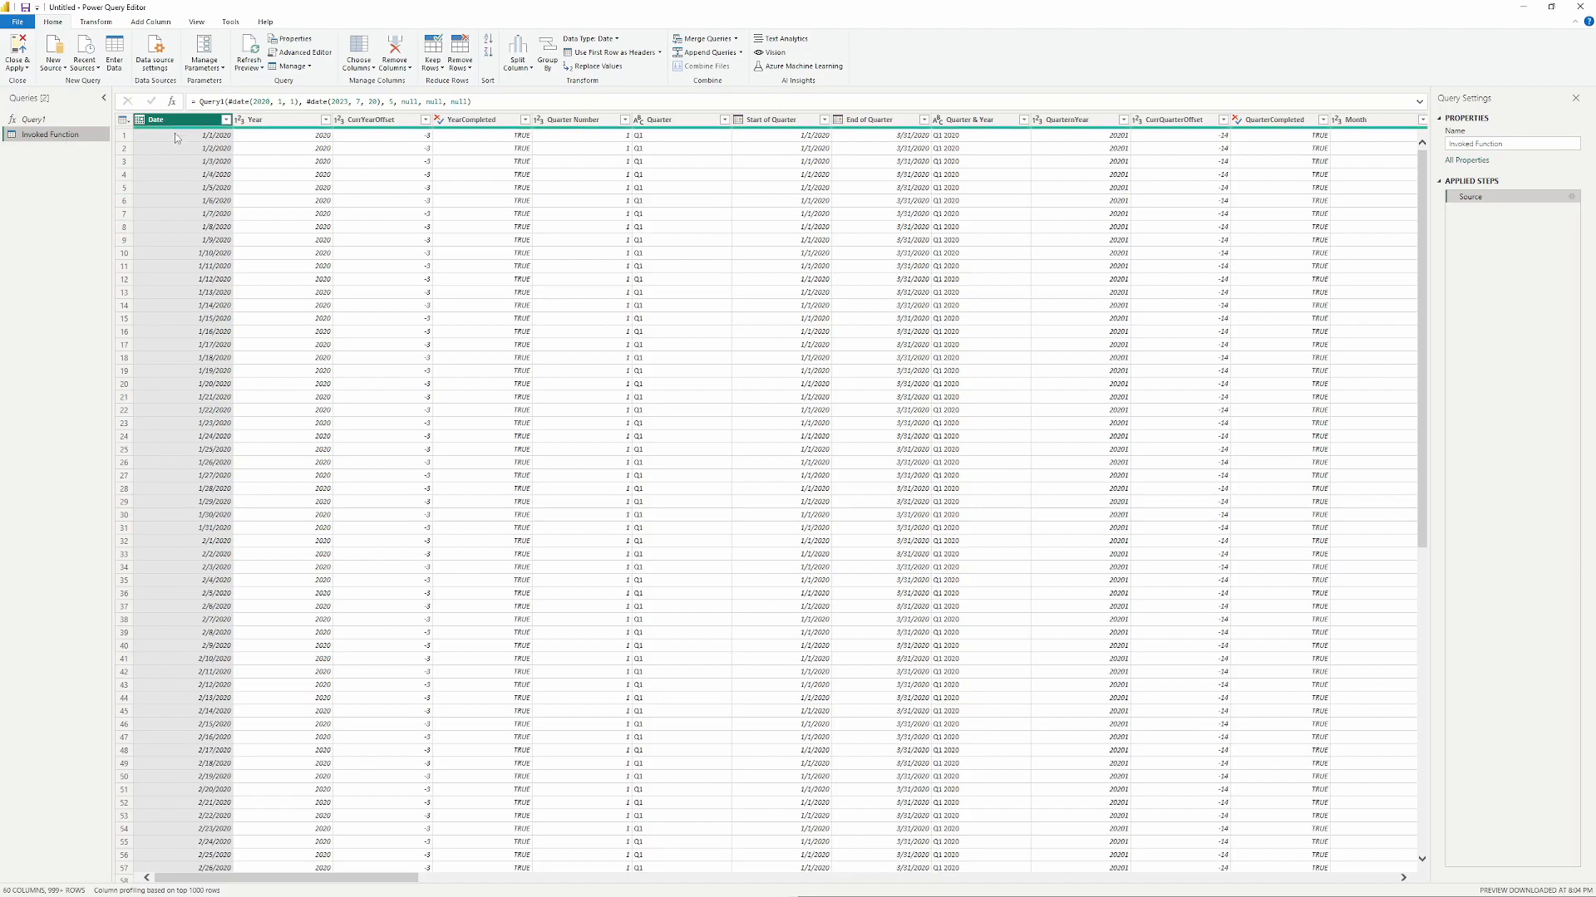
- Rename the invoked function query to Date Table, then load it into the model and display its data
double_click(61, 137)
type("Da")
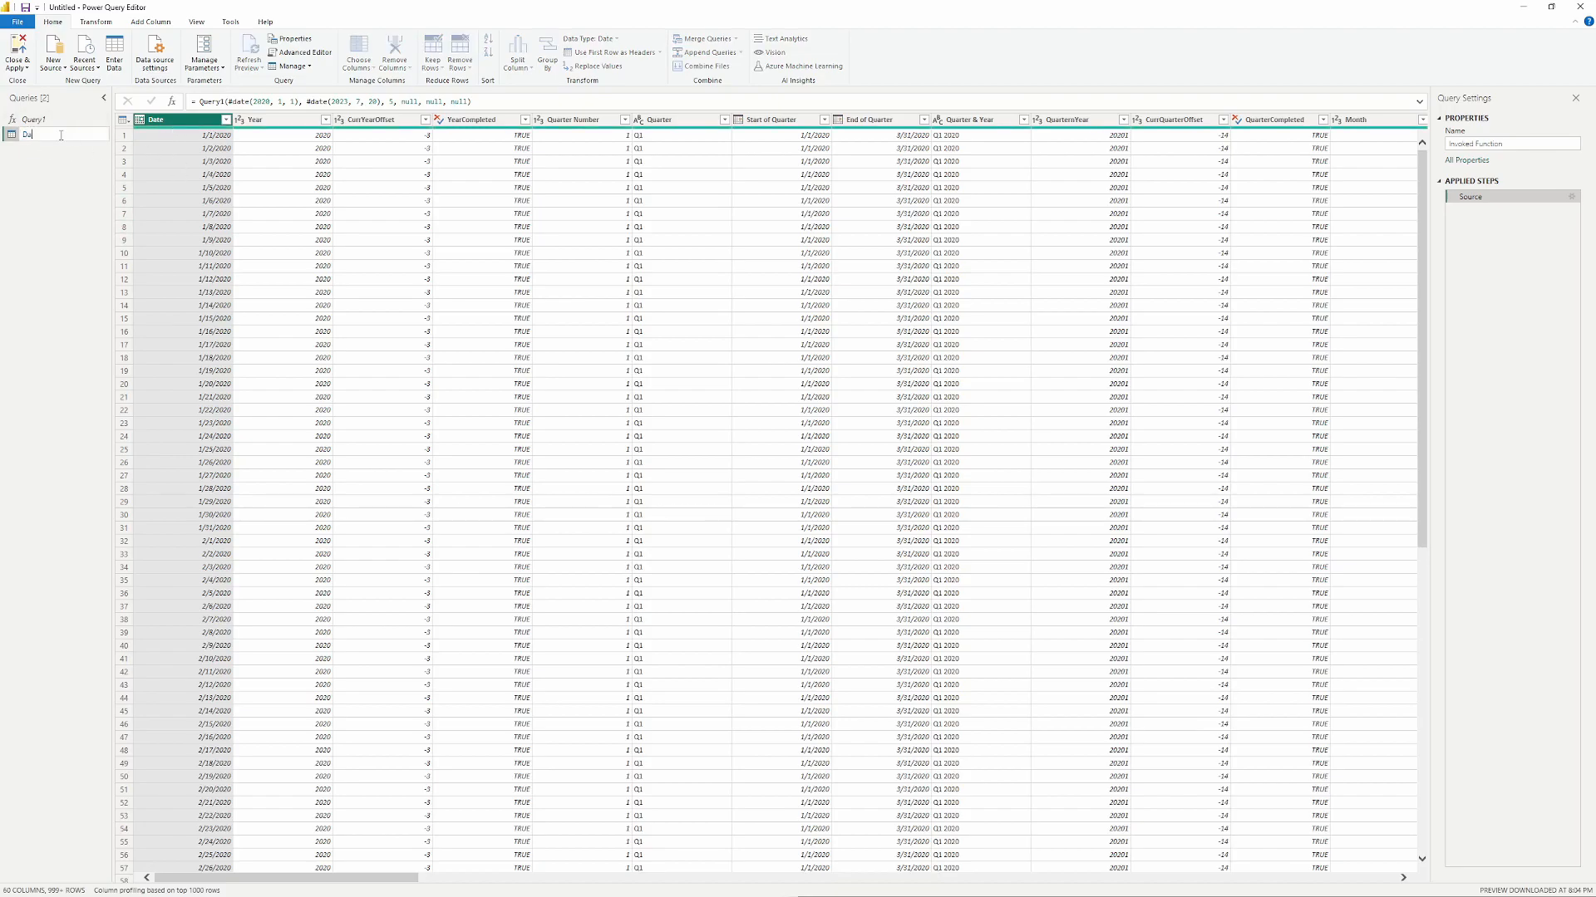
type("te Table")
key("Return")
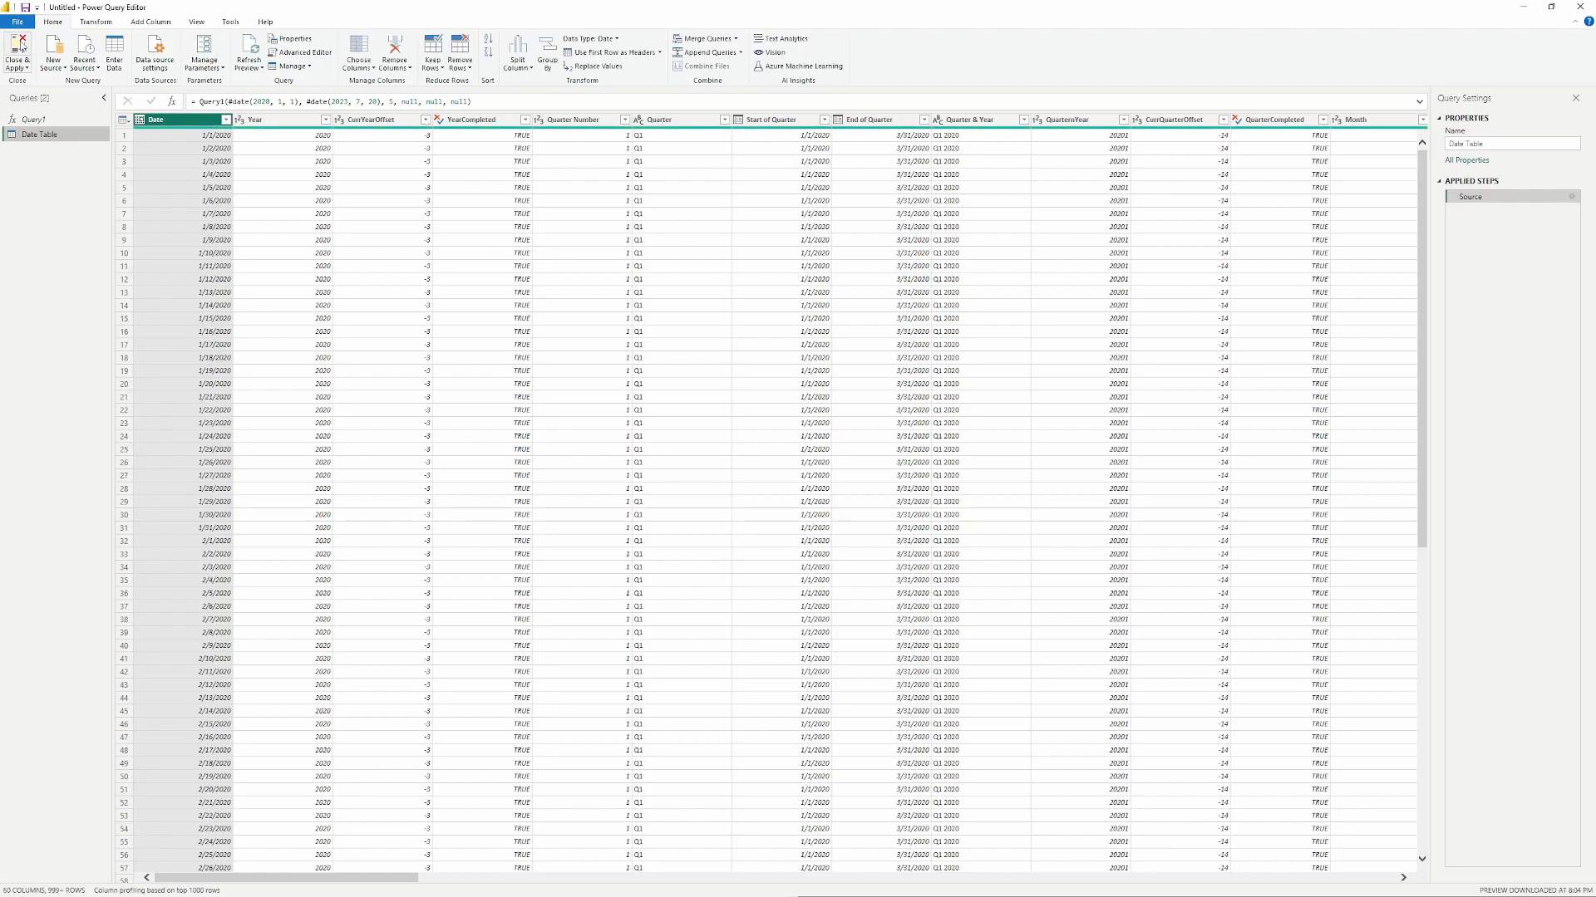
left_click(23, 47)
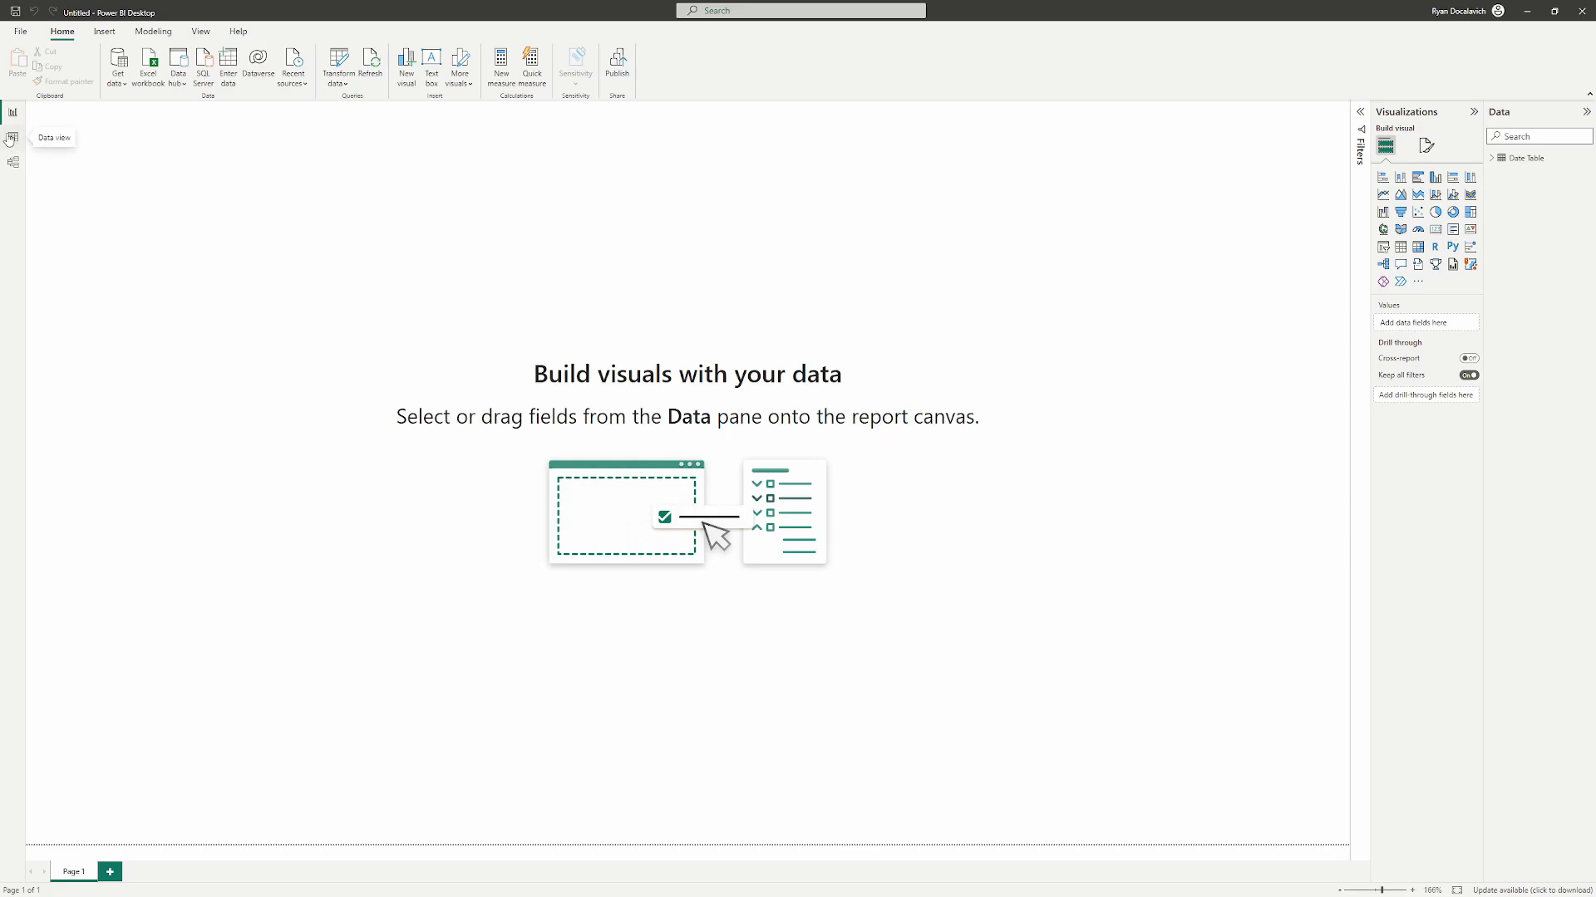
left_click(9, 139)
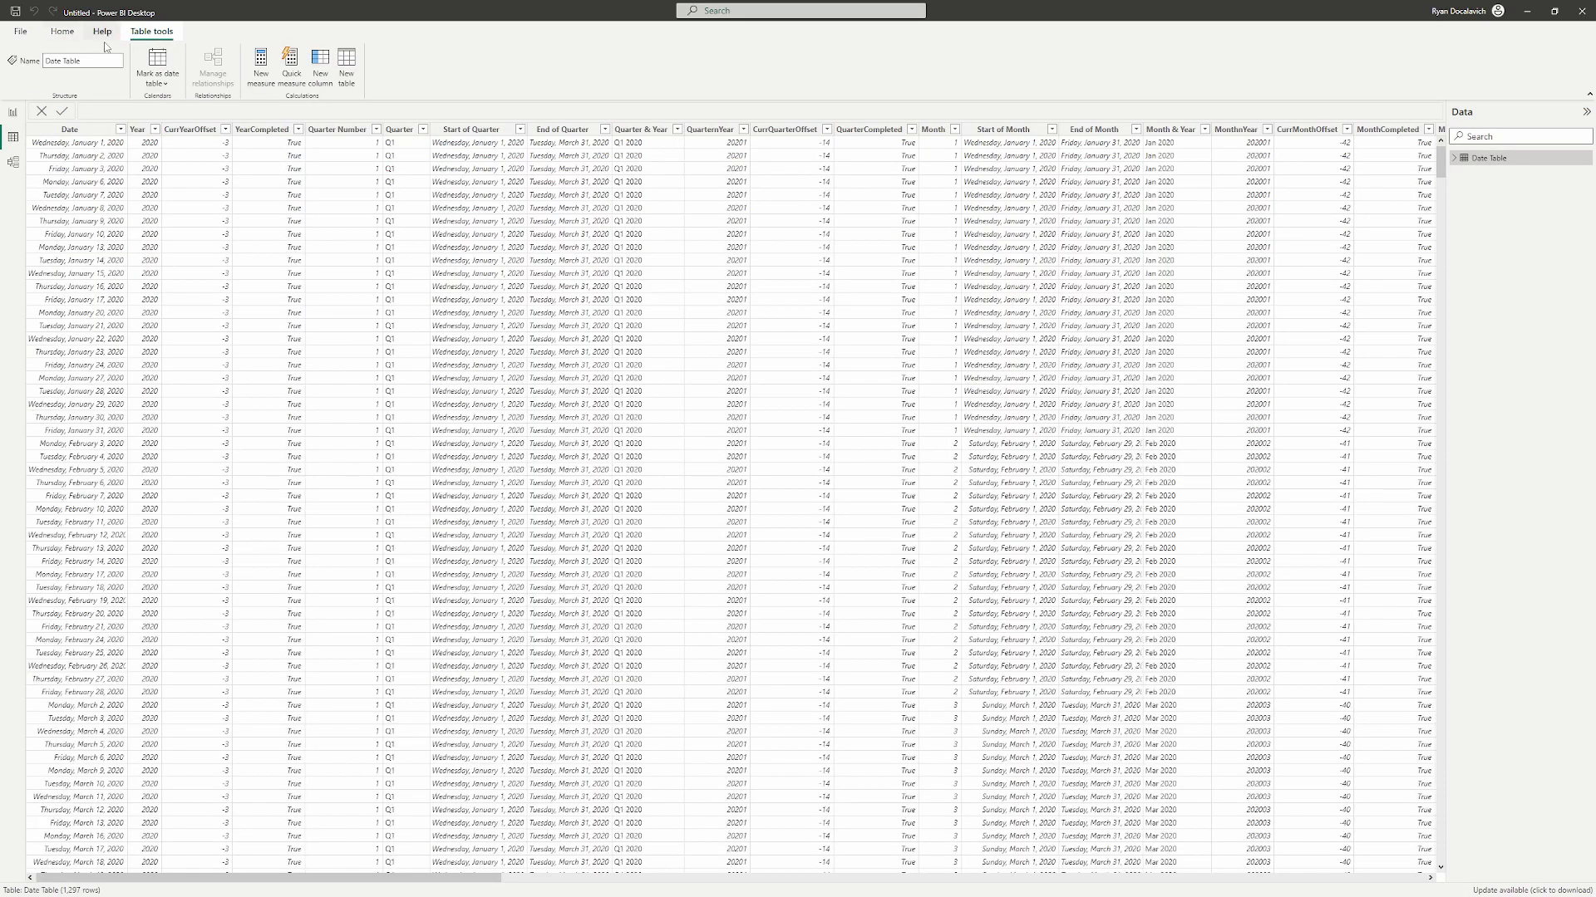
- Return to Power Query and create another blank query whose code is replaced with the copied date table function
left_click(64, 31)
left_click(299, 60)
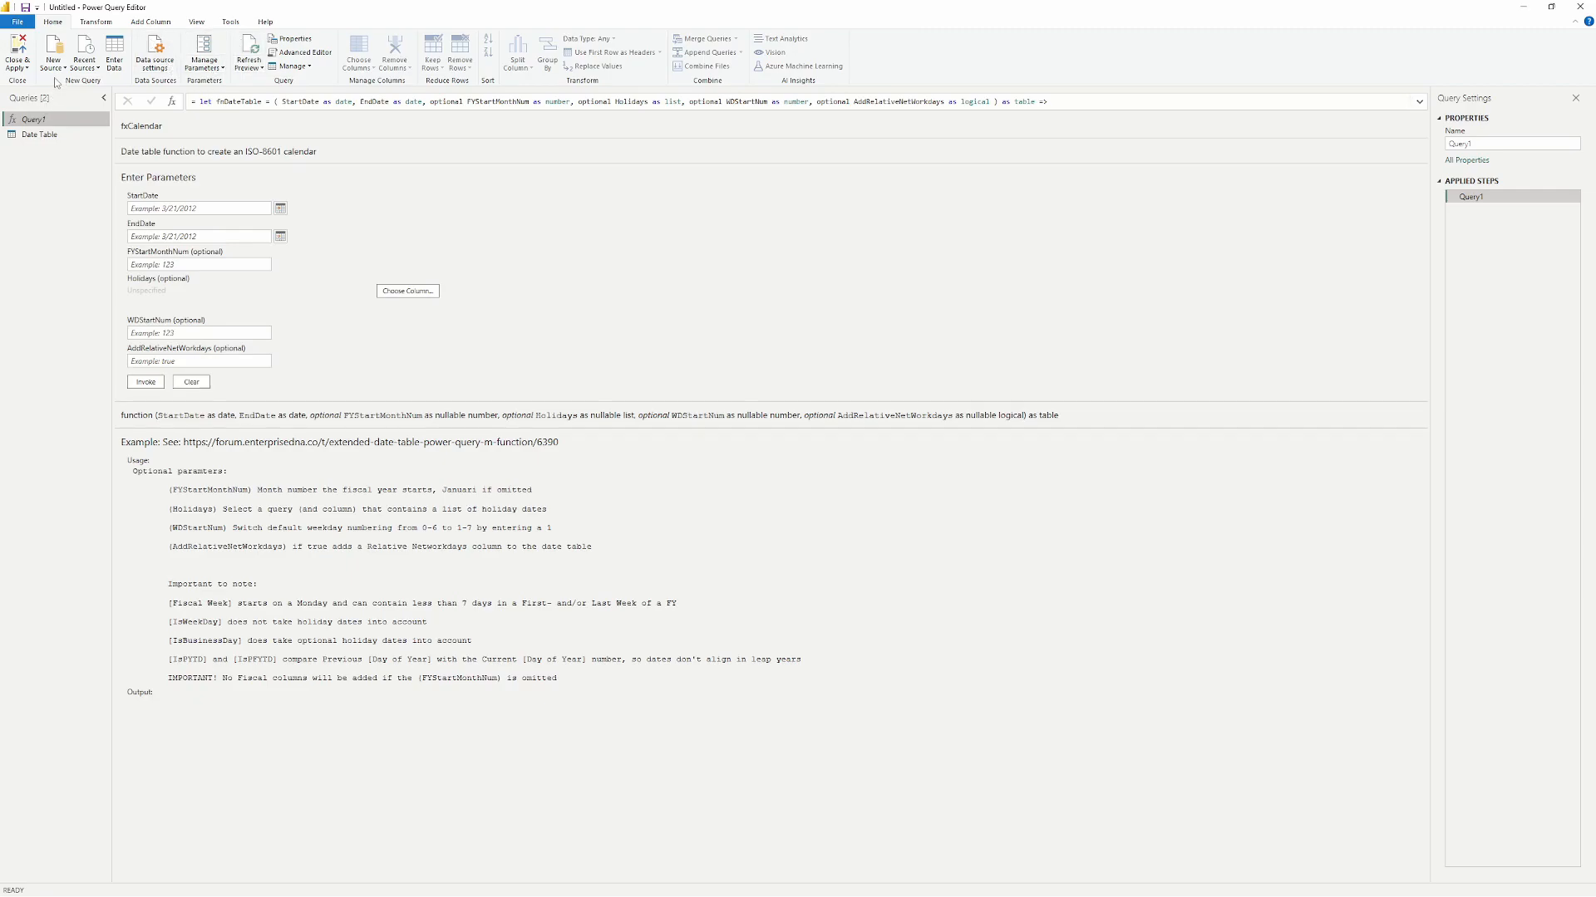
left_click(53, 58)
left_click(83, 264)
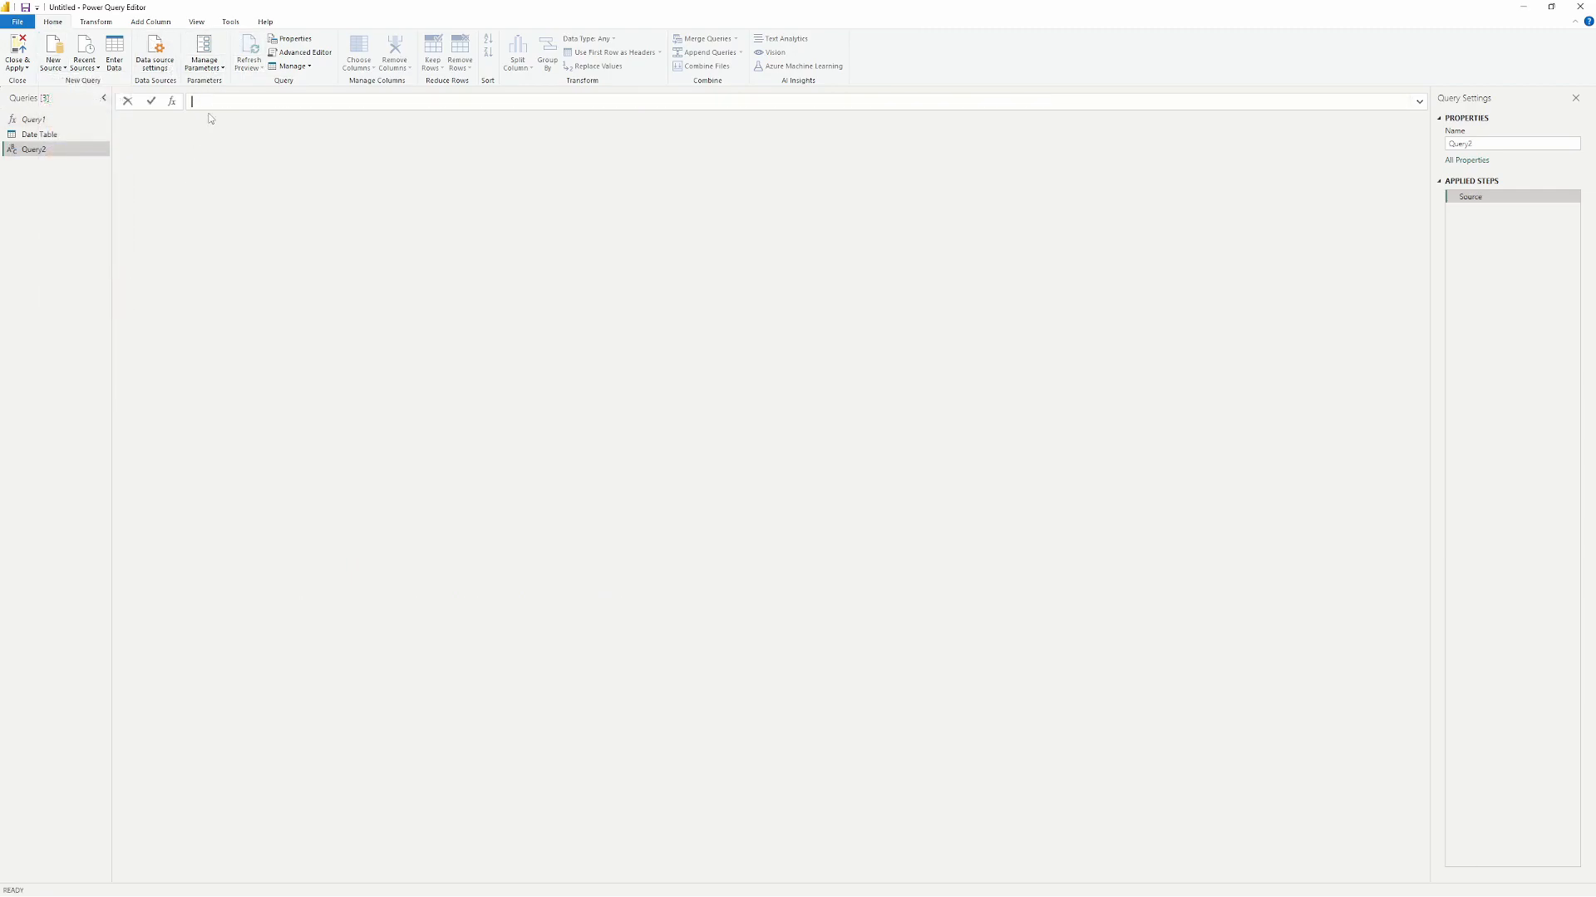
left_click(299, 52)
key("ctrl+a")
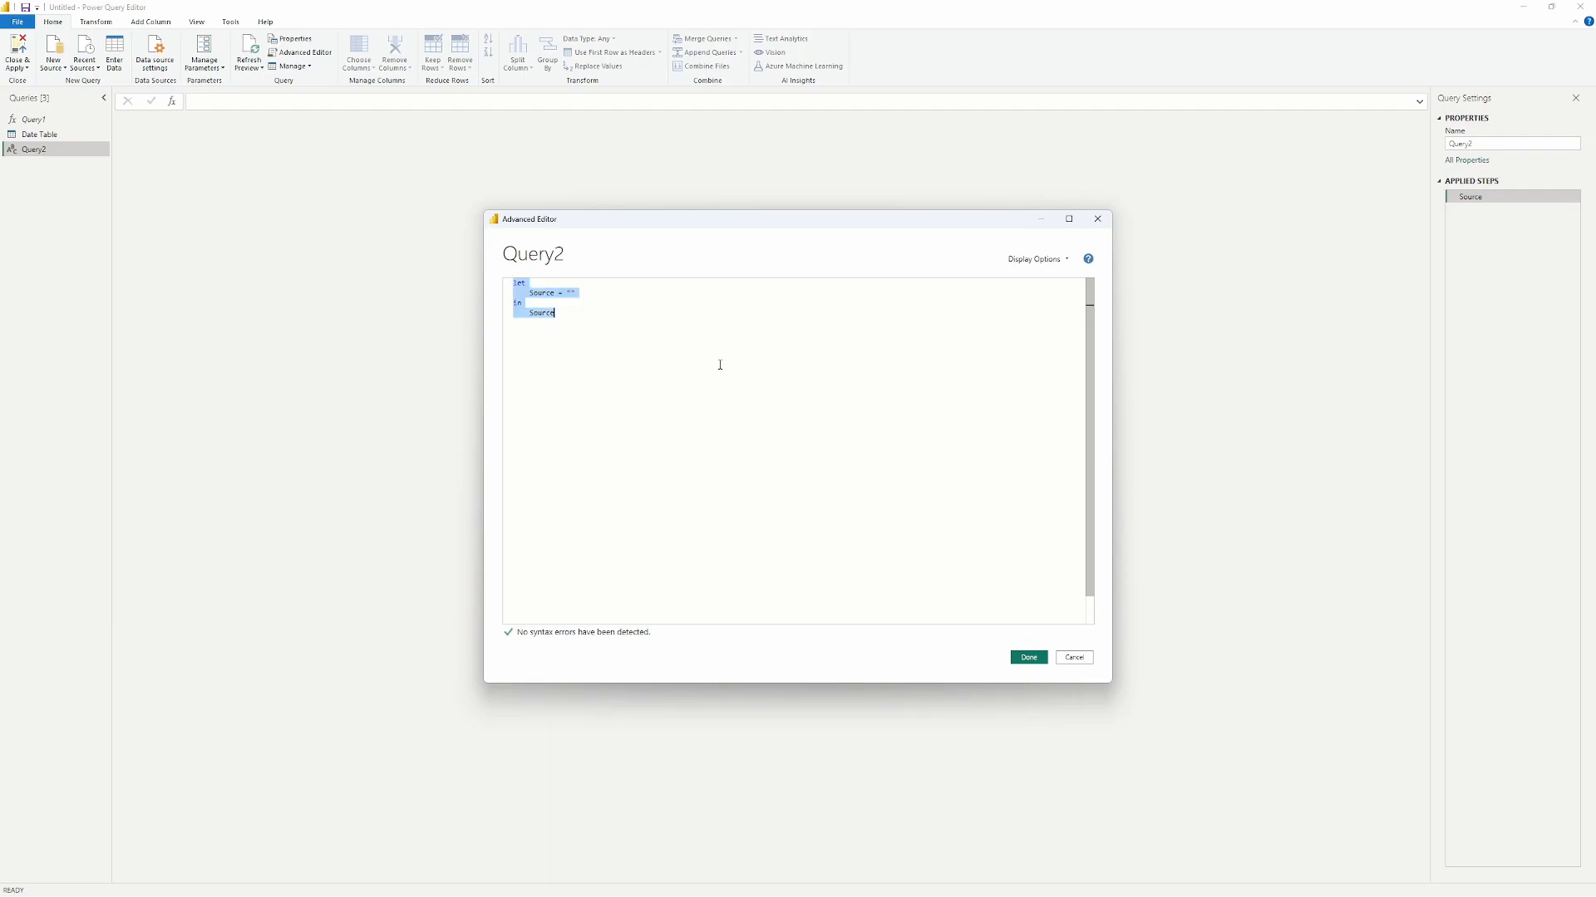
key("ctrl+v")
left_click(1029, 657)
- Invoke the Query2 function with StartDate 1/1/2020 and EndDate 1/1/2023, and load the result into the model
left_click(178, 210)
type("1/1/2020")
key("Tab")
type("1/1/2023")
left_click(148, 383)
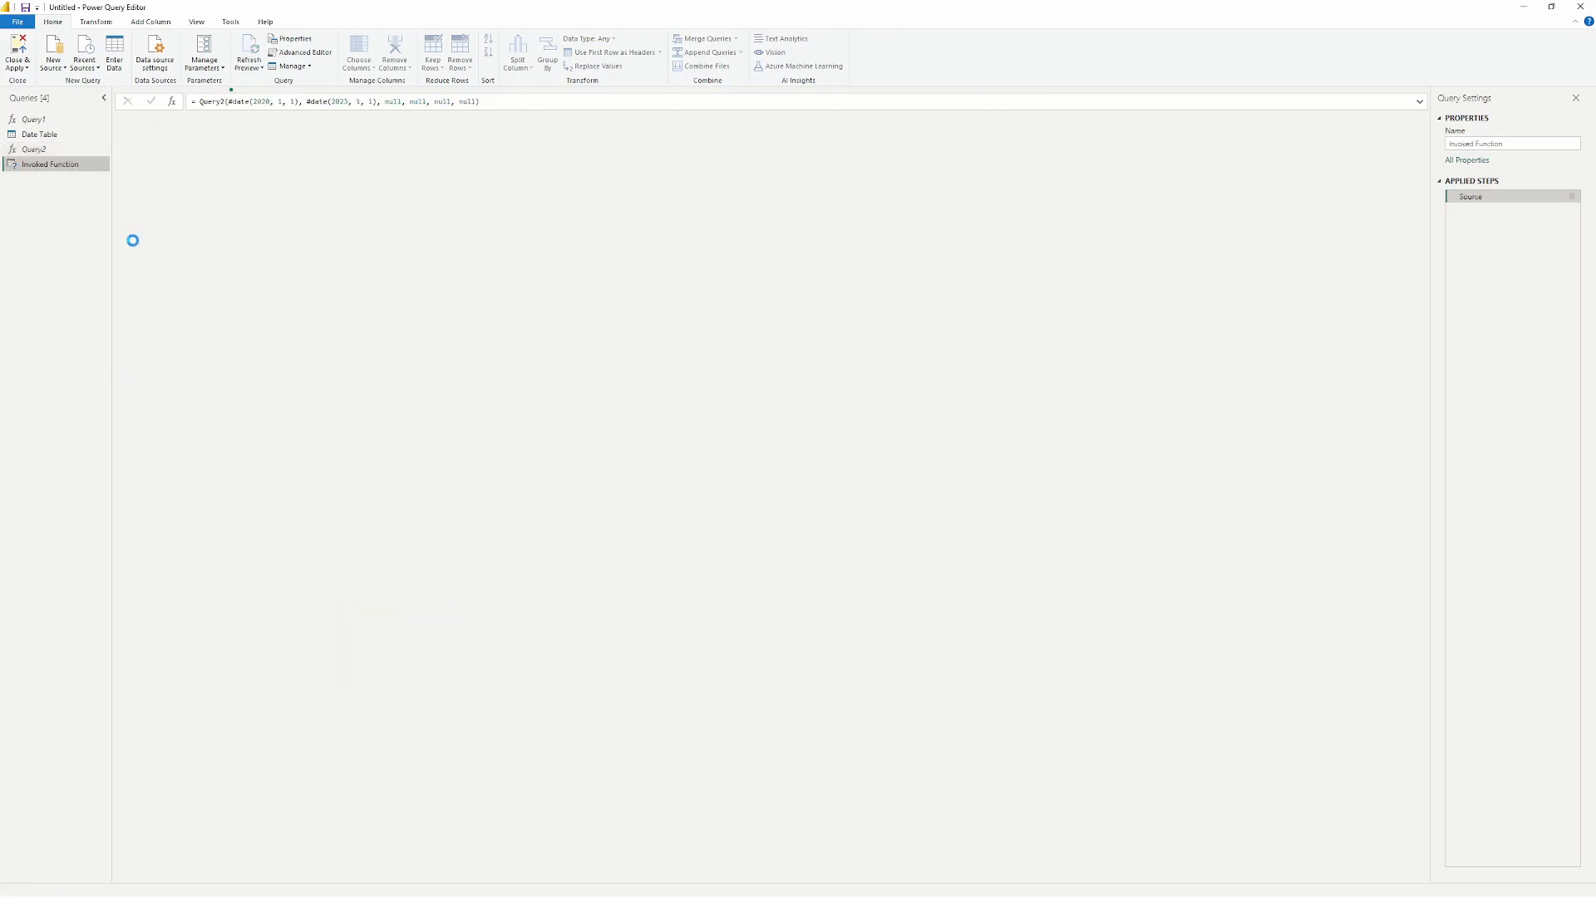
left_click(30, 50)
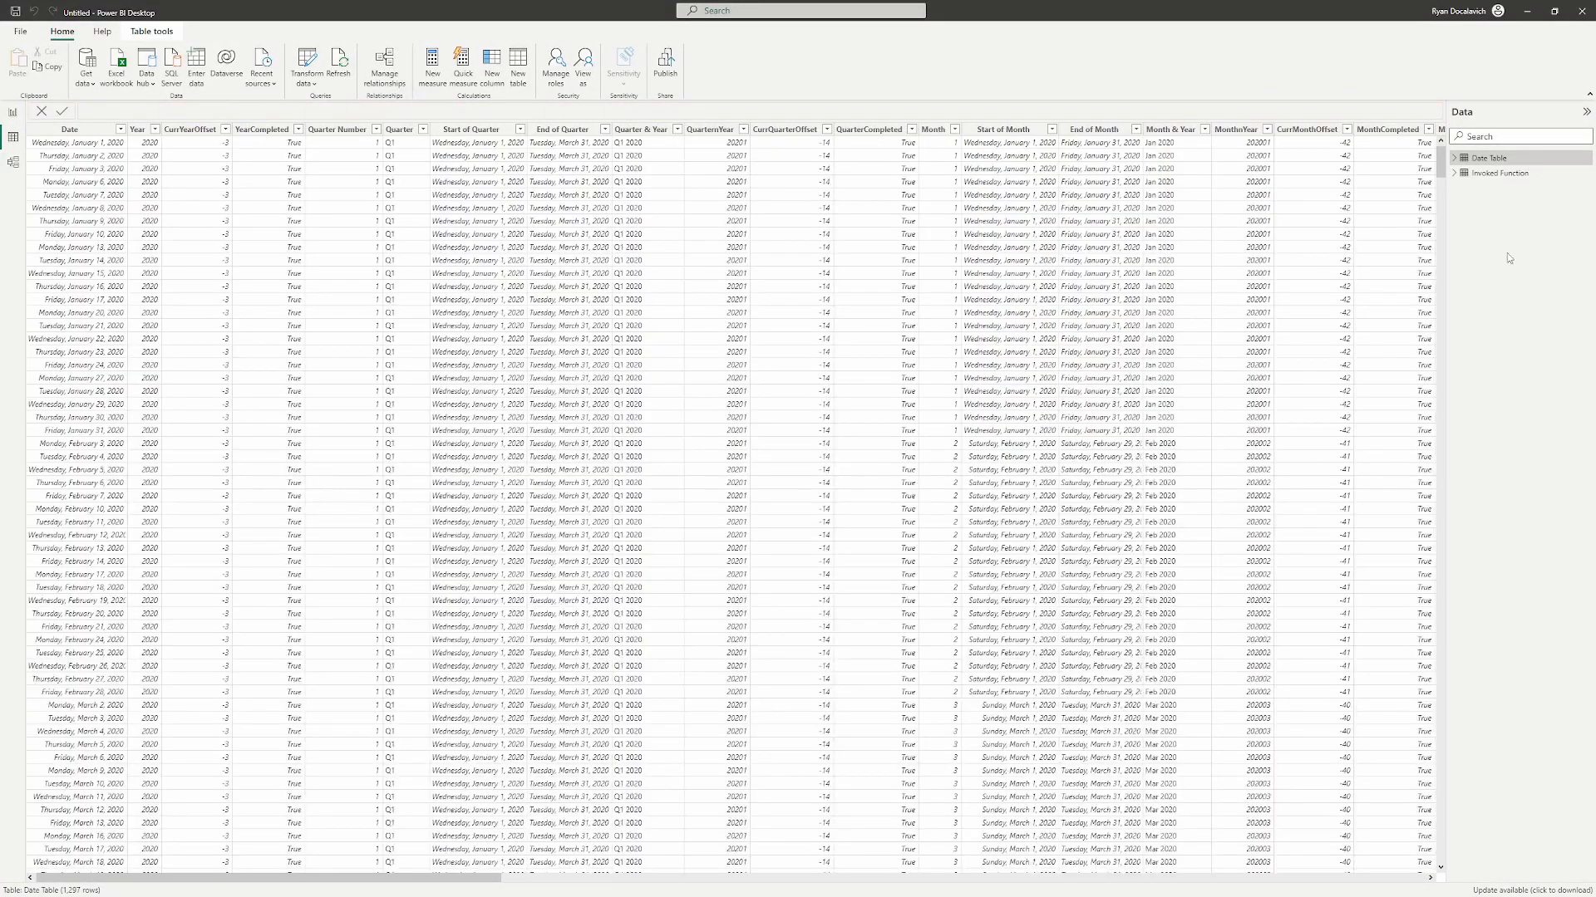
- Delete the Invoked Function table from the model
left_click(1496, 175)
key("Delete")
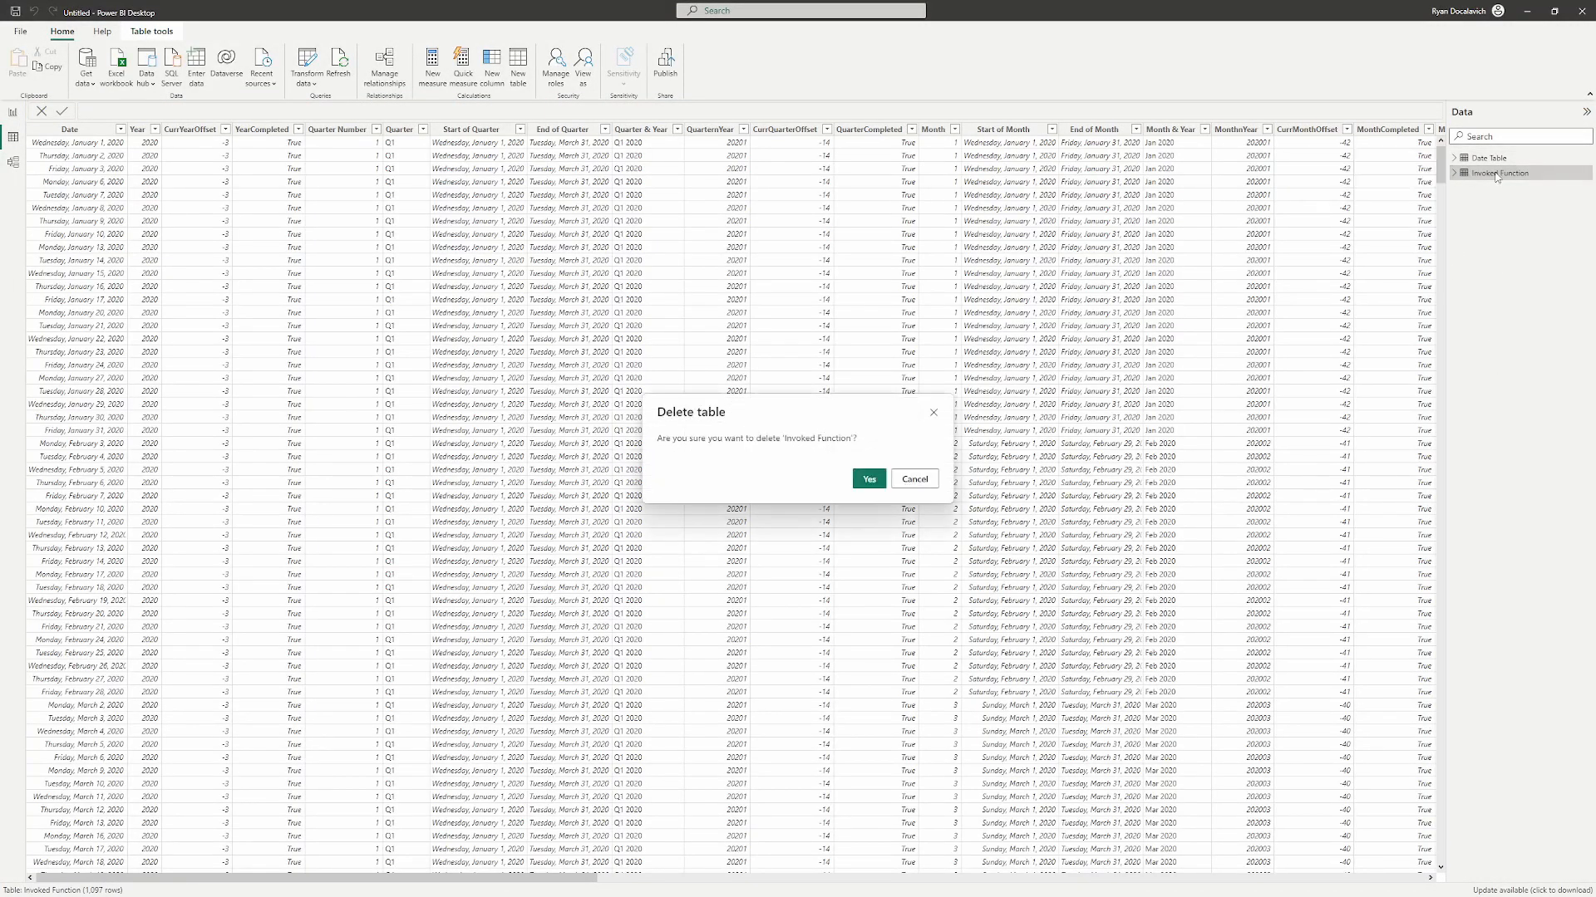
left_click(867, 481)
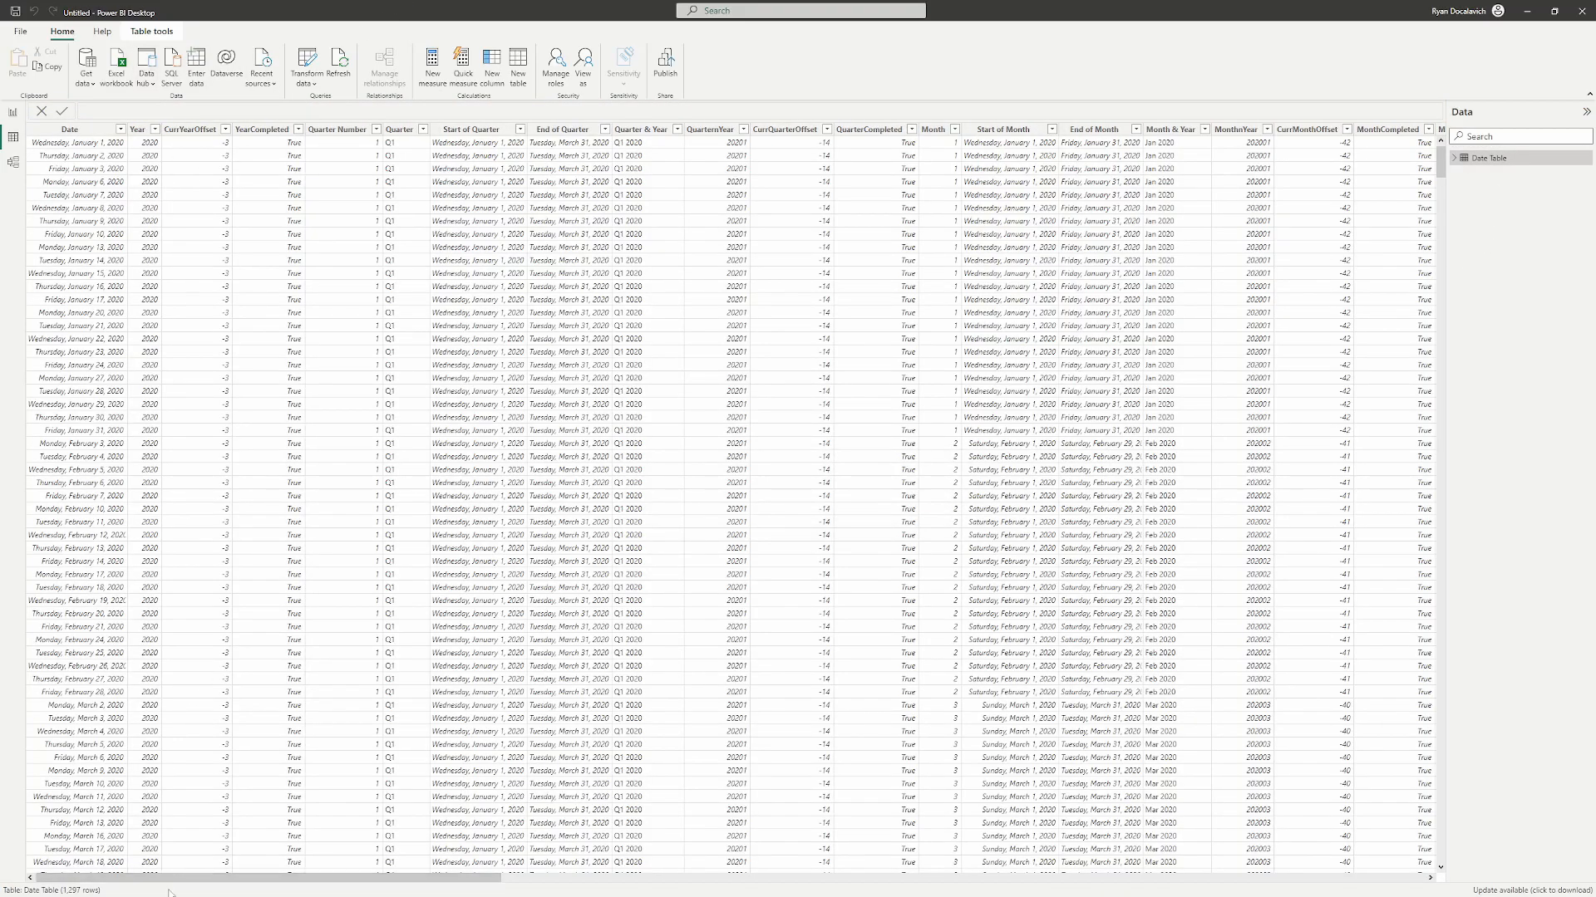
- Examine the Date Table's field list and its date, month and week columns
left_click(1456, 158)
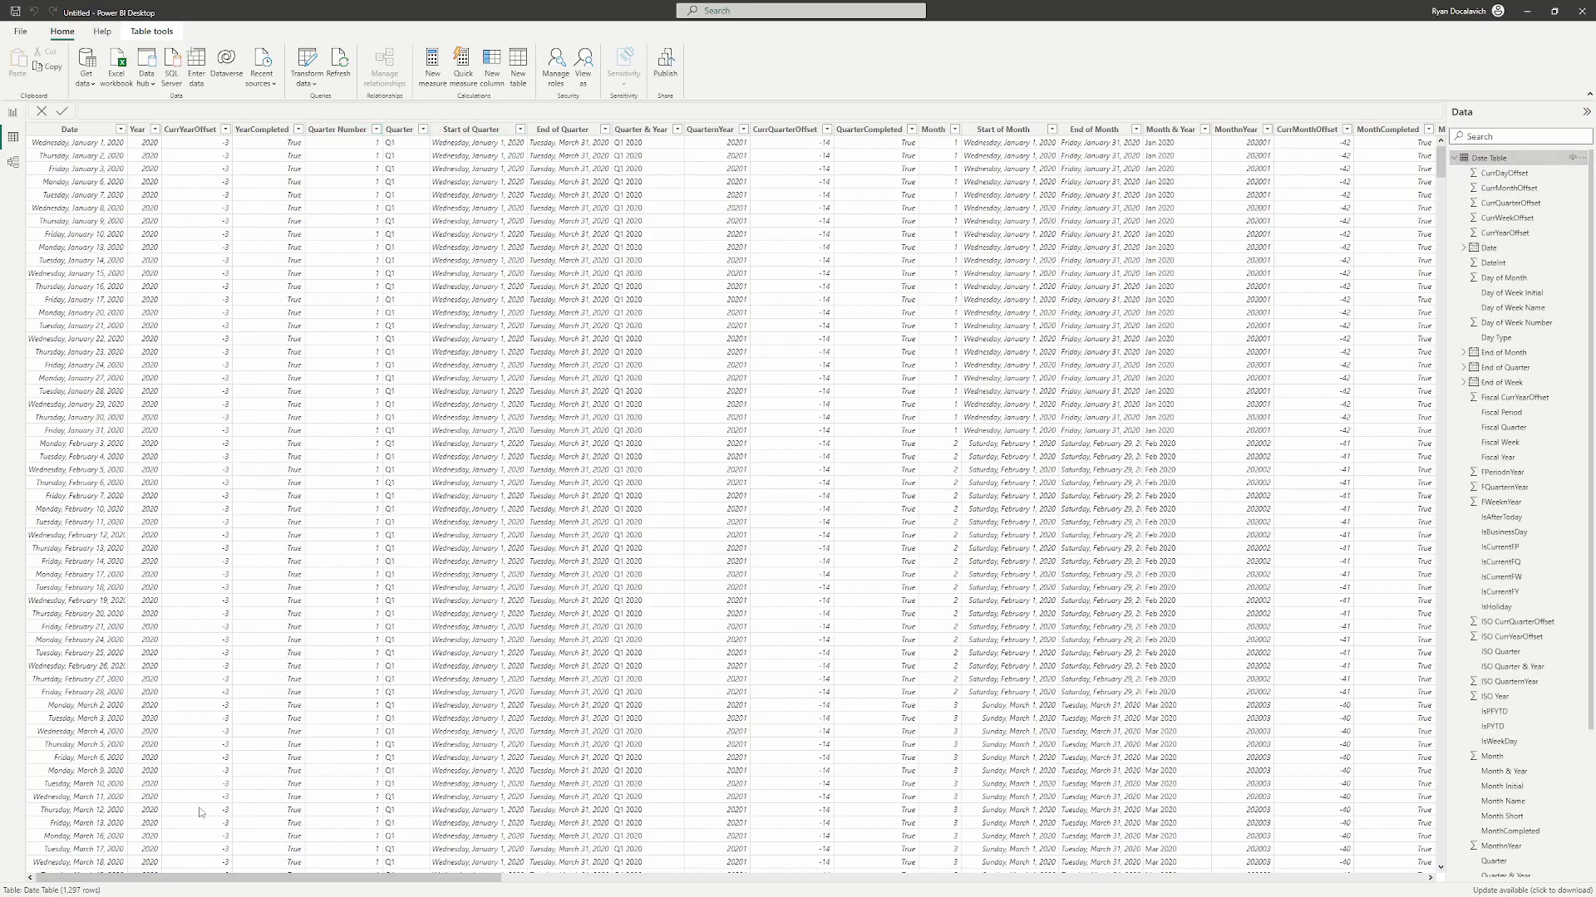
left_click(75, 129)
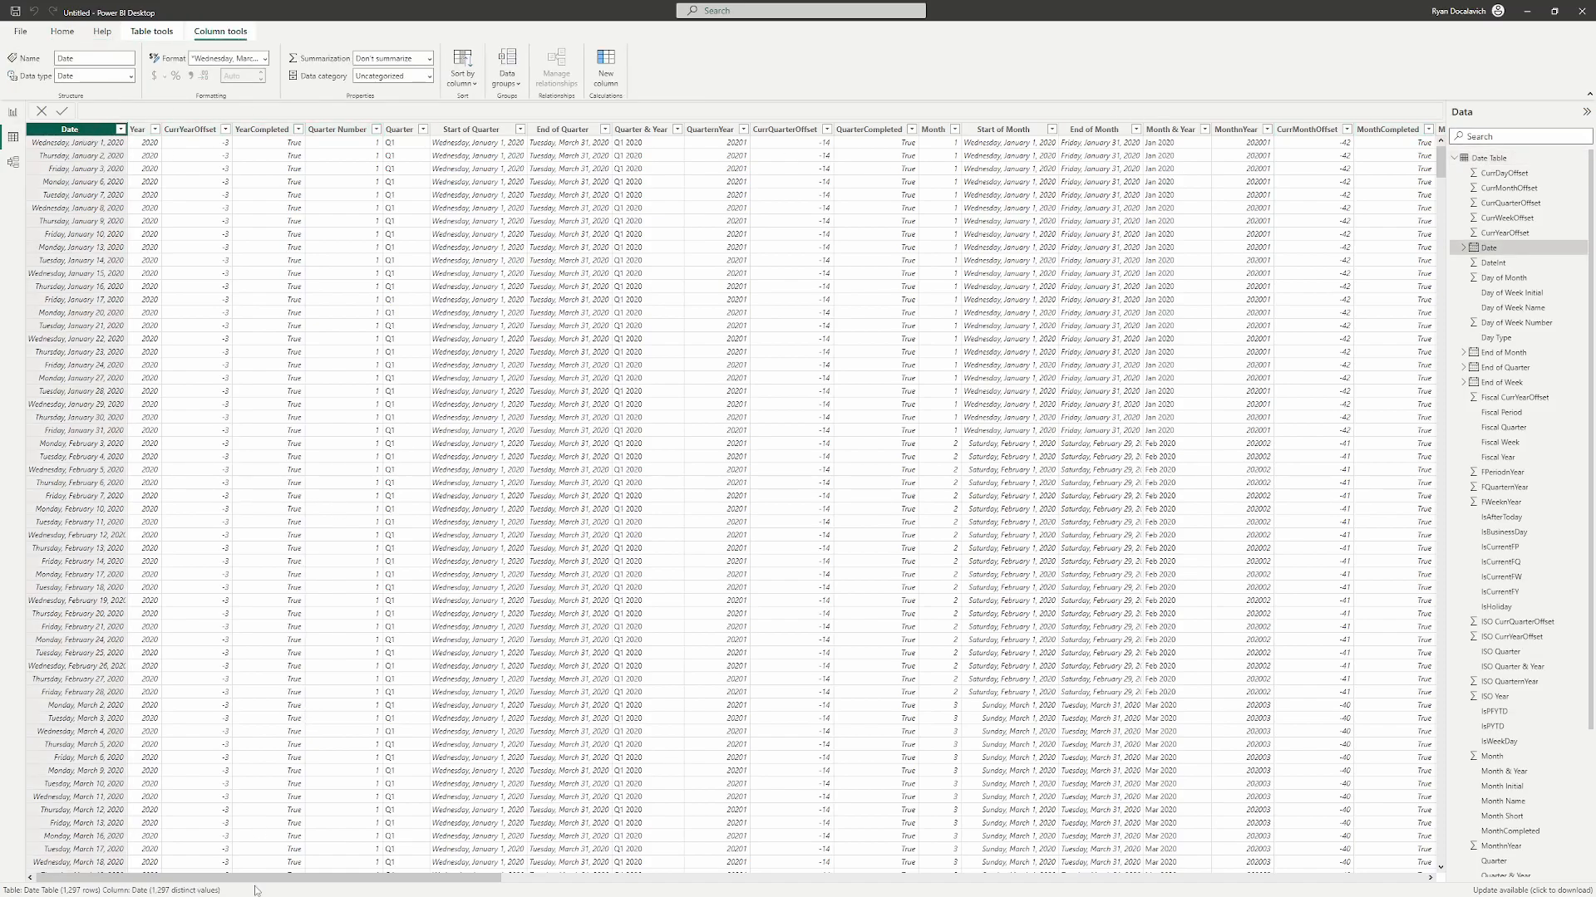
left_click_drag(260, 879, 480, 873)
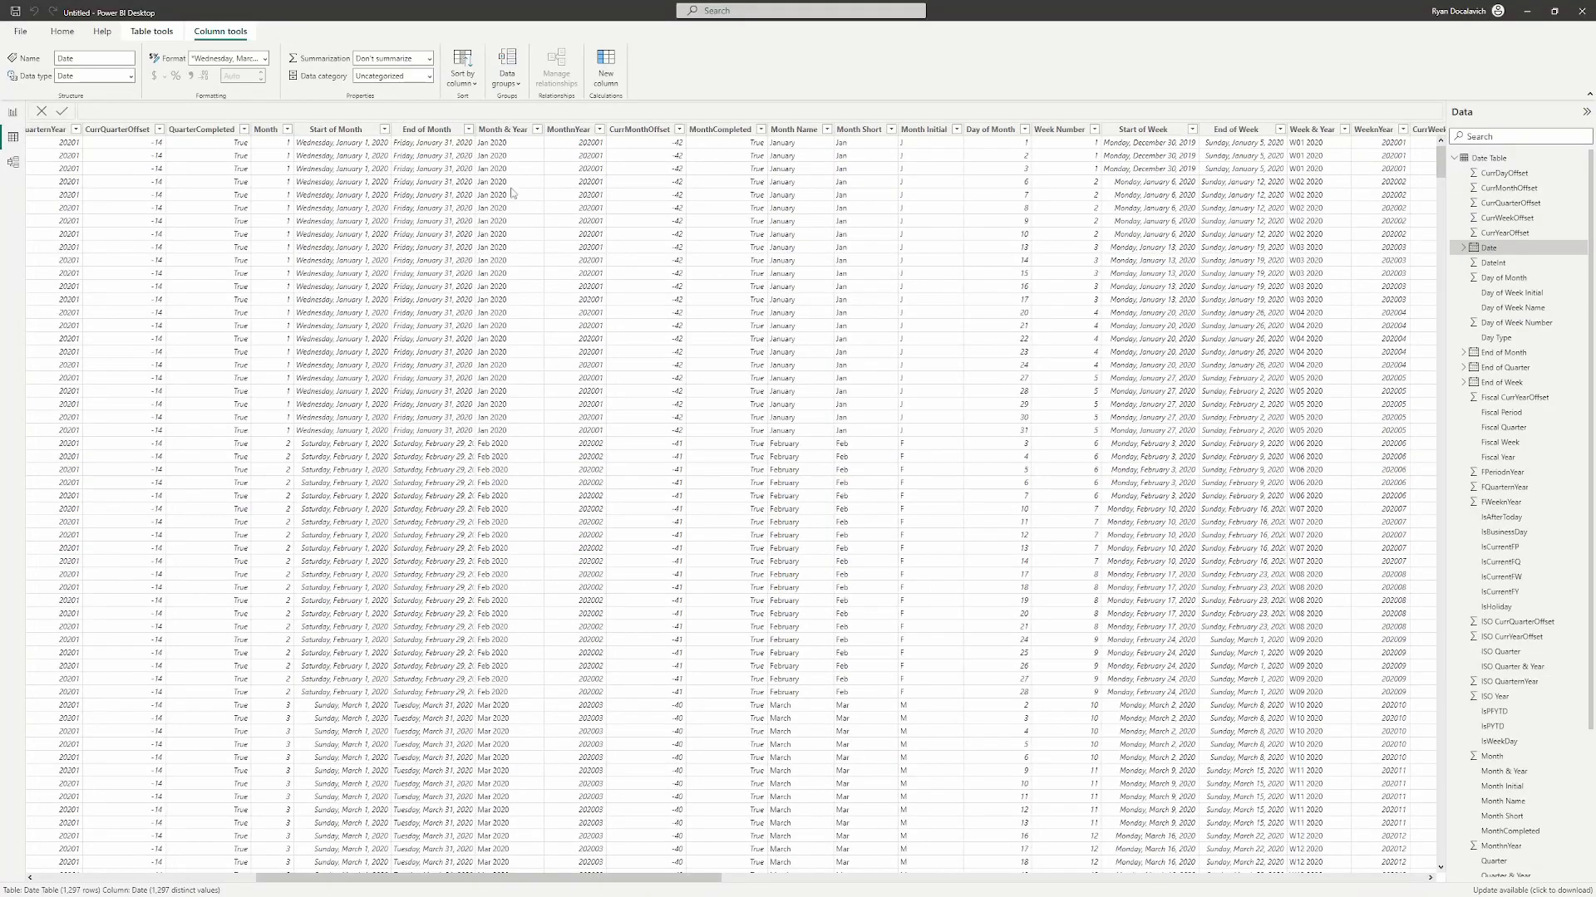
left_click(505, 130)
left_click(796, 129)
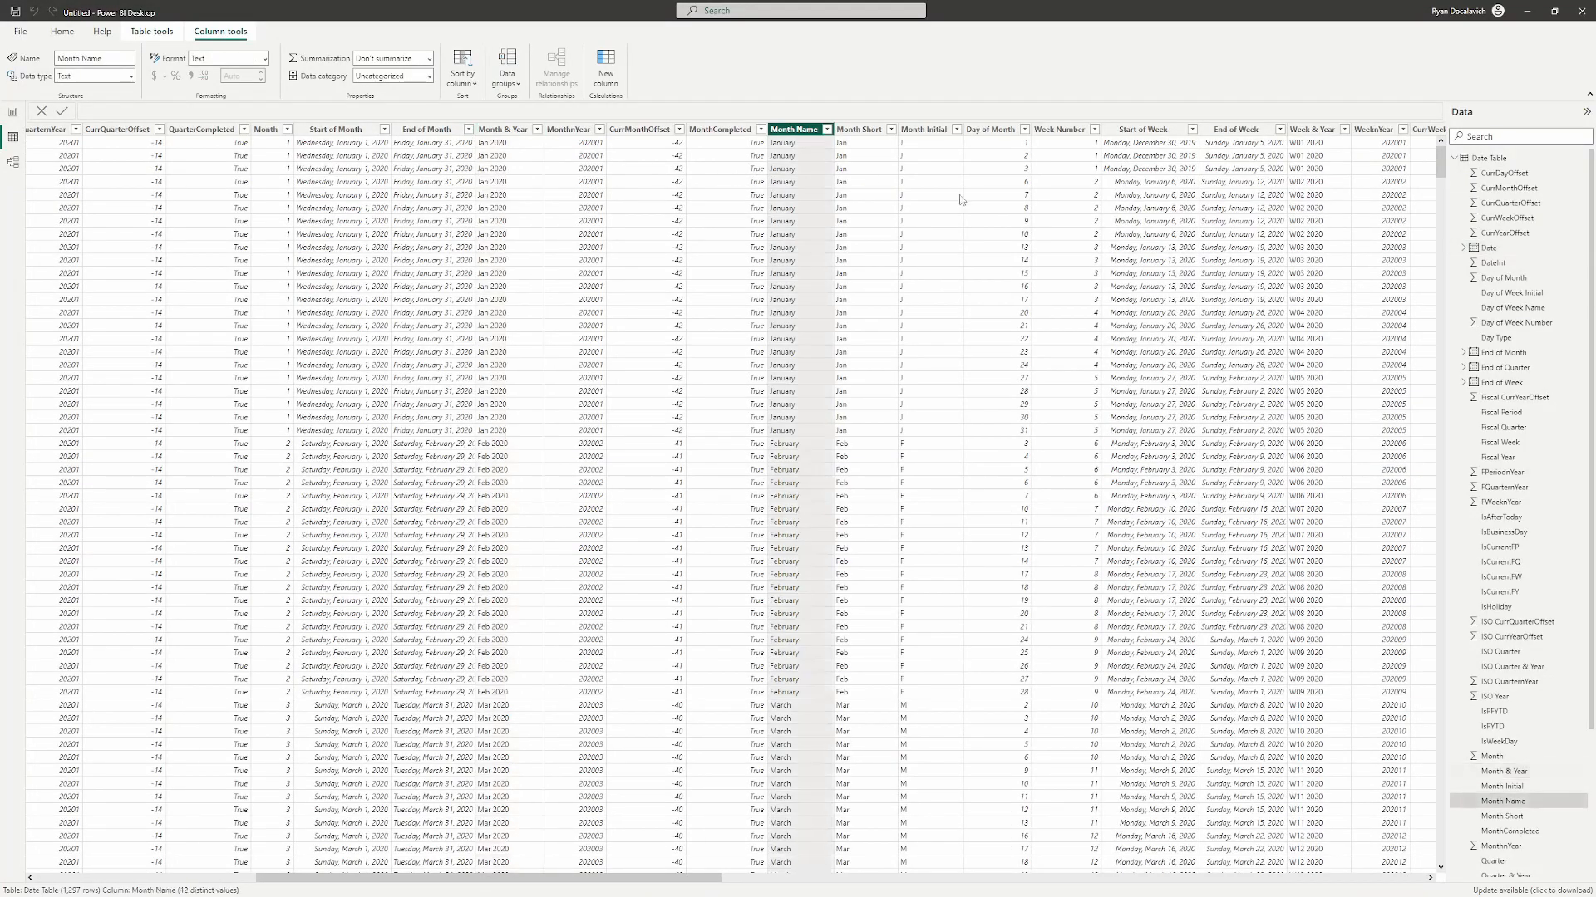
left_click(859, 133)
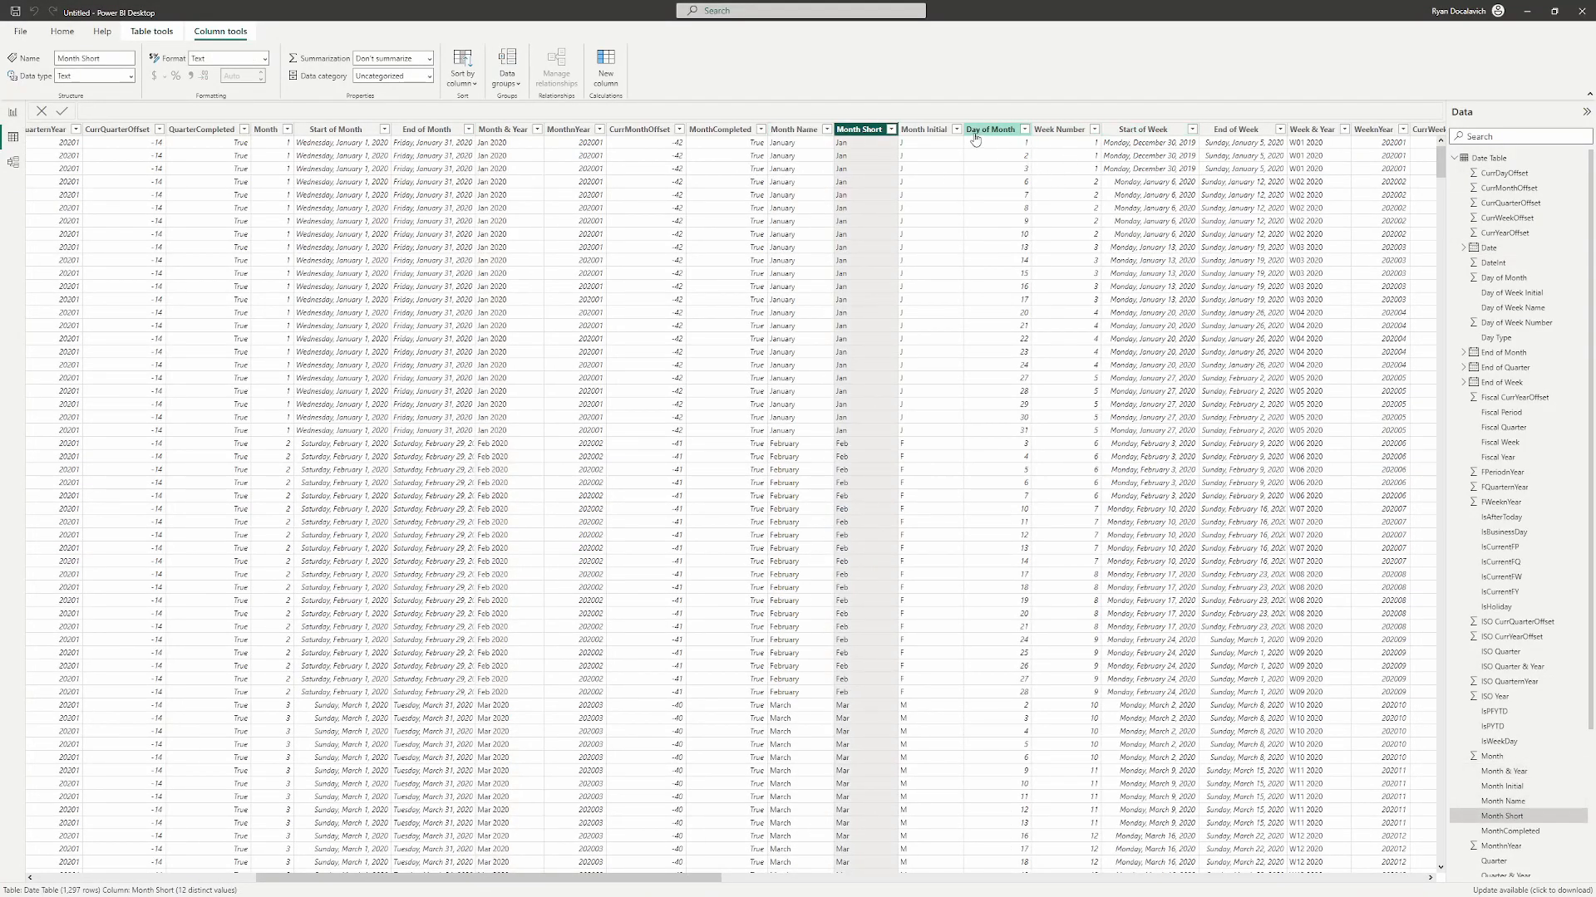
left_click(1059, 130)
left_click_drag(490, 877, 885, 877)
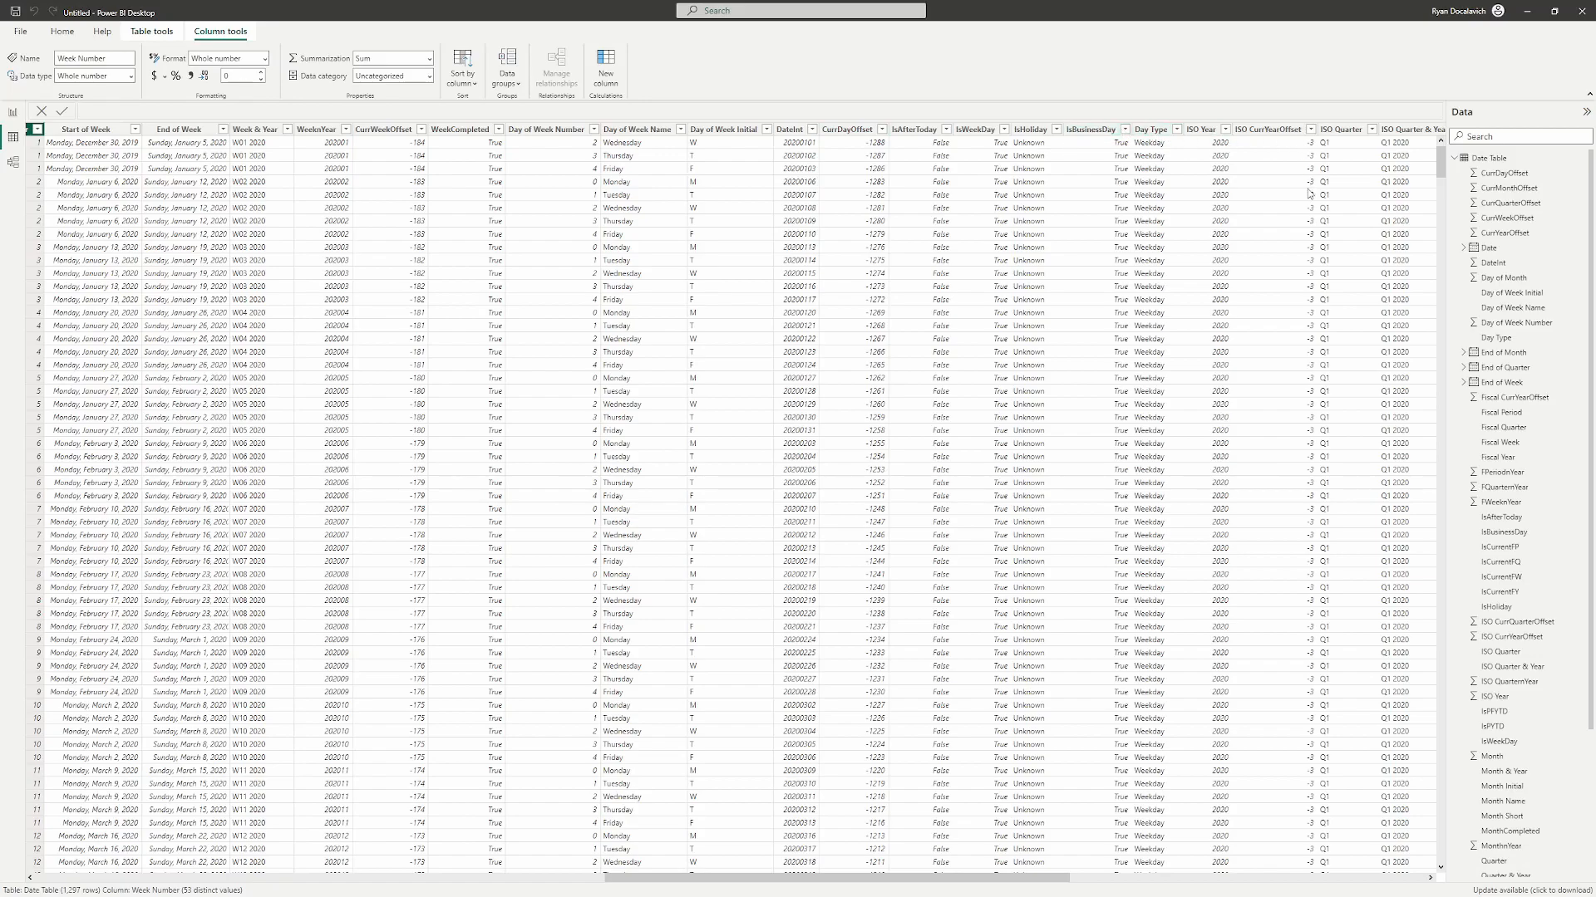
left_click_drag(868, 877, 1222, 878)
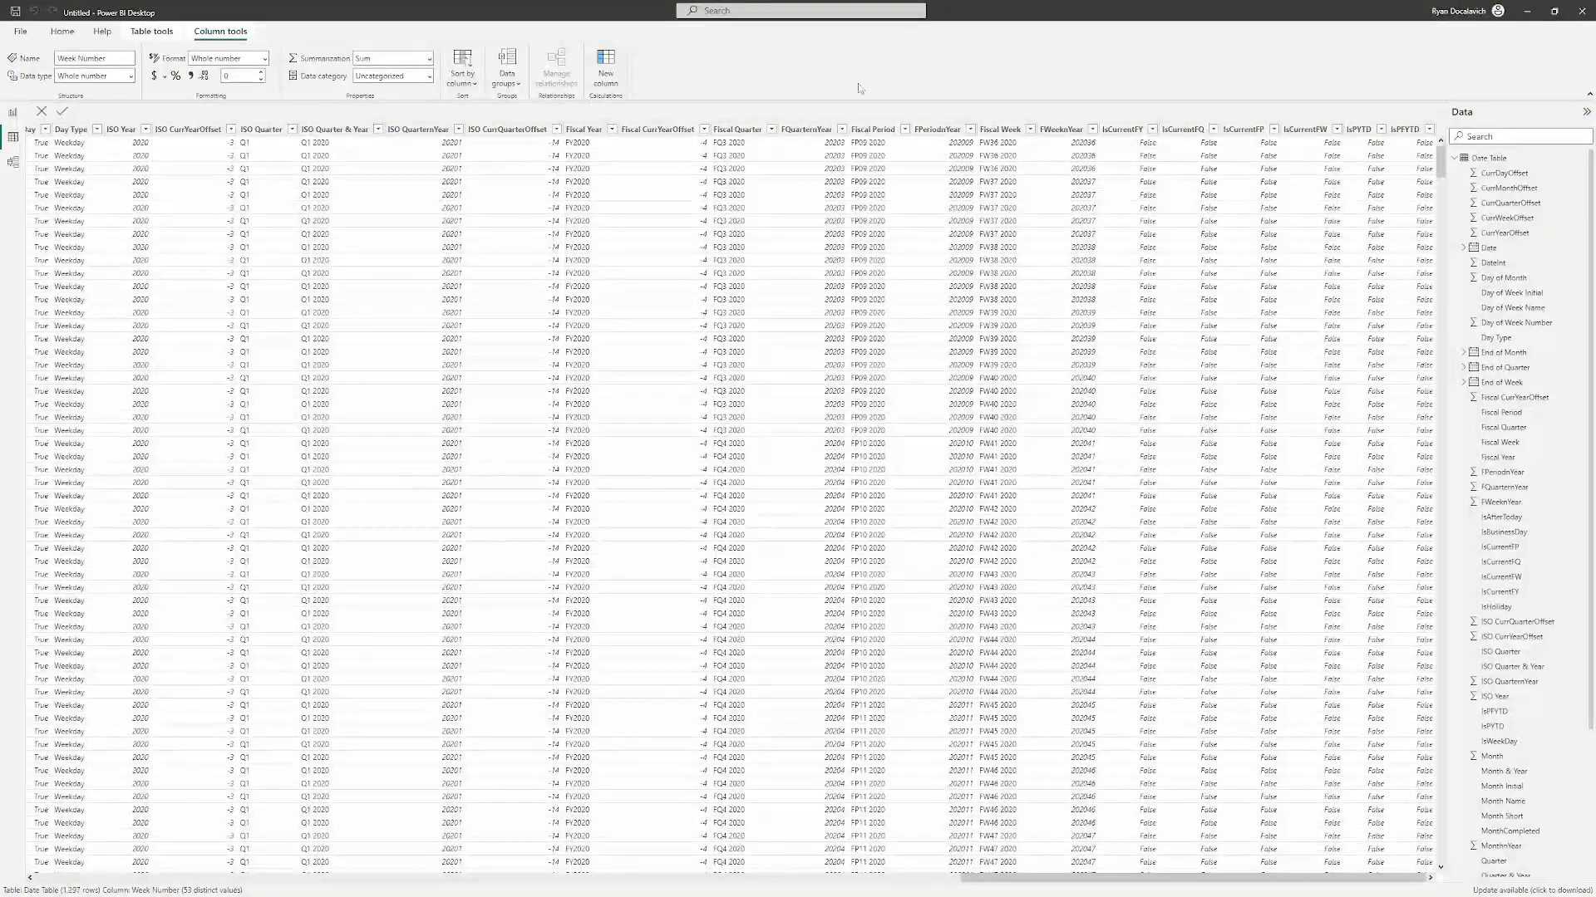
- Examine the Date Table's fiscal columns, from Fiscal Year and Fiscal Quarter through the IsCurrent flags to IsPFYTD
left_click(735, 130)
left_click(584, 130)
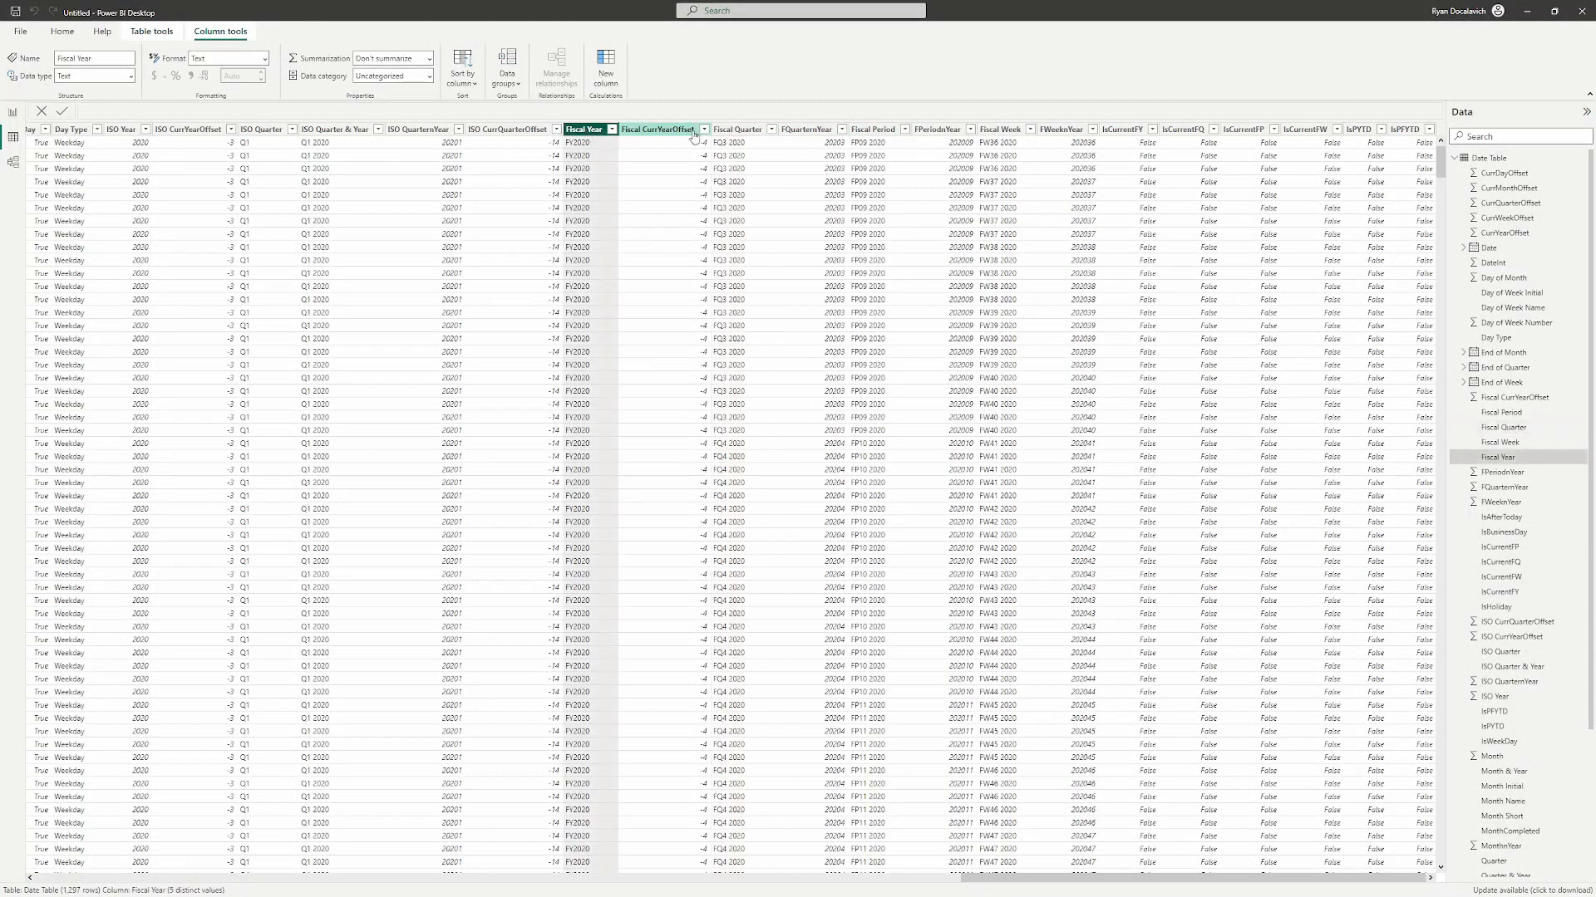
left_click(737, 130)
left_click(873, 129)
left_click(936, 130)
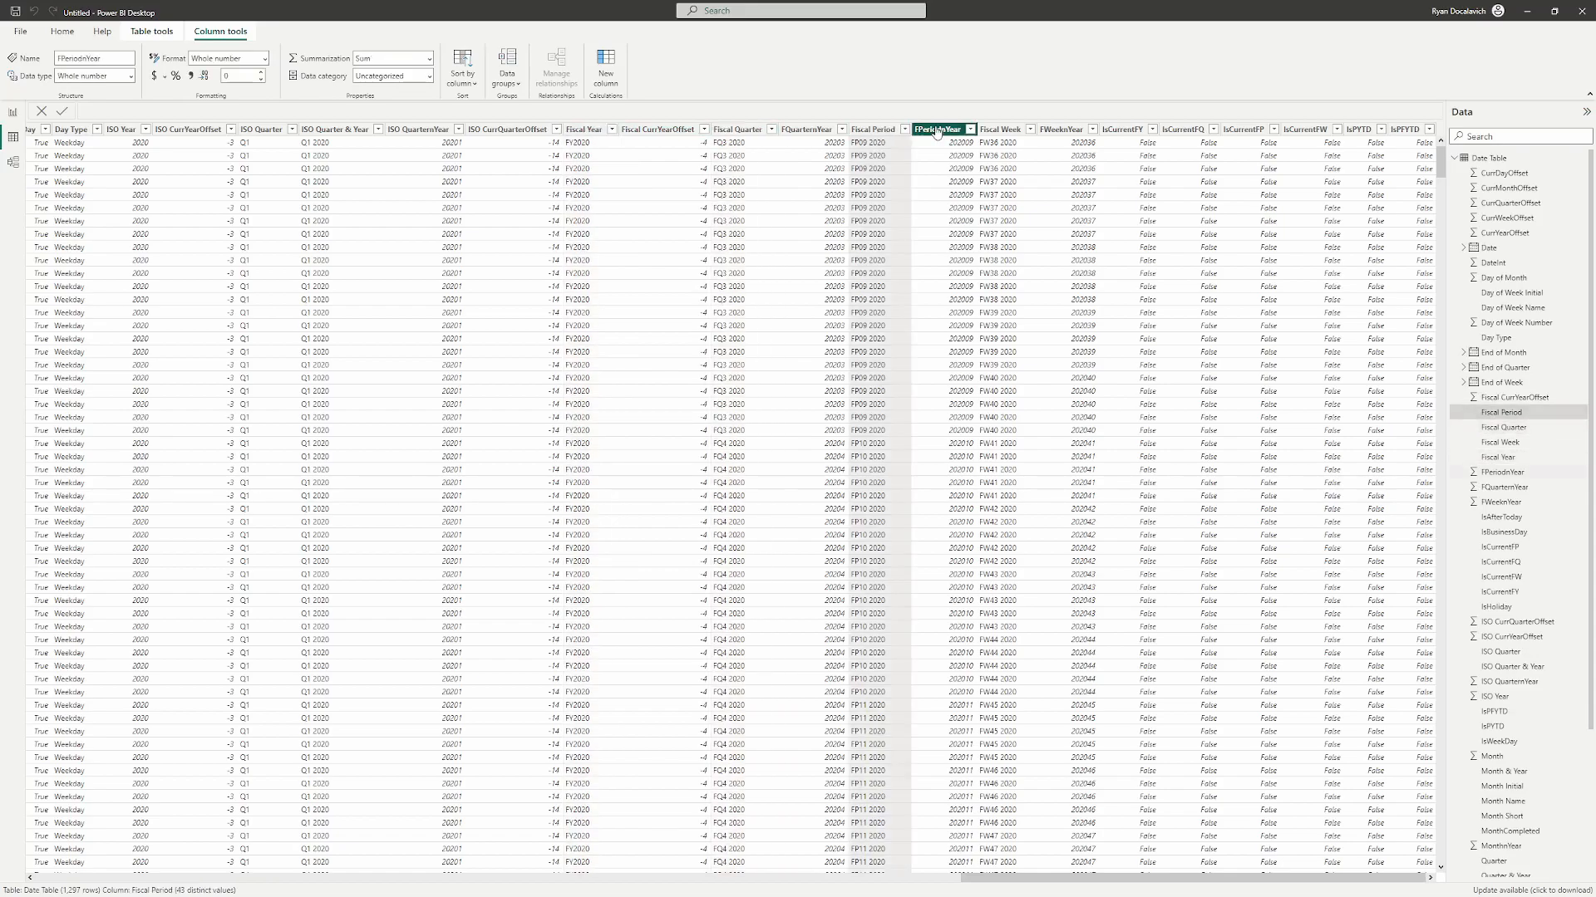
left_click(999, 129)
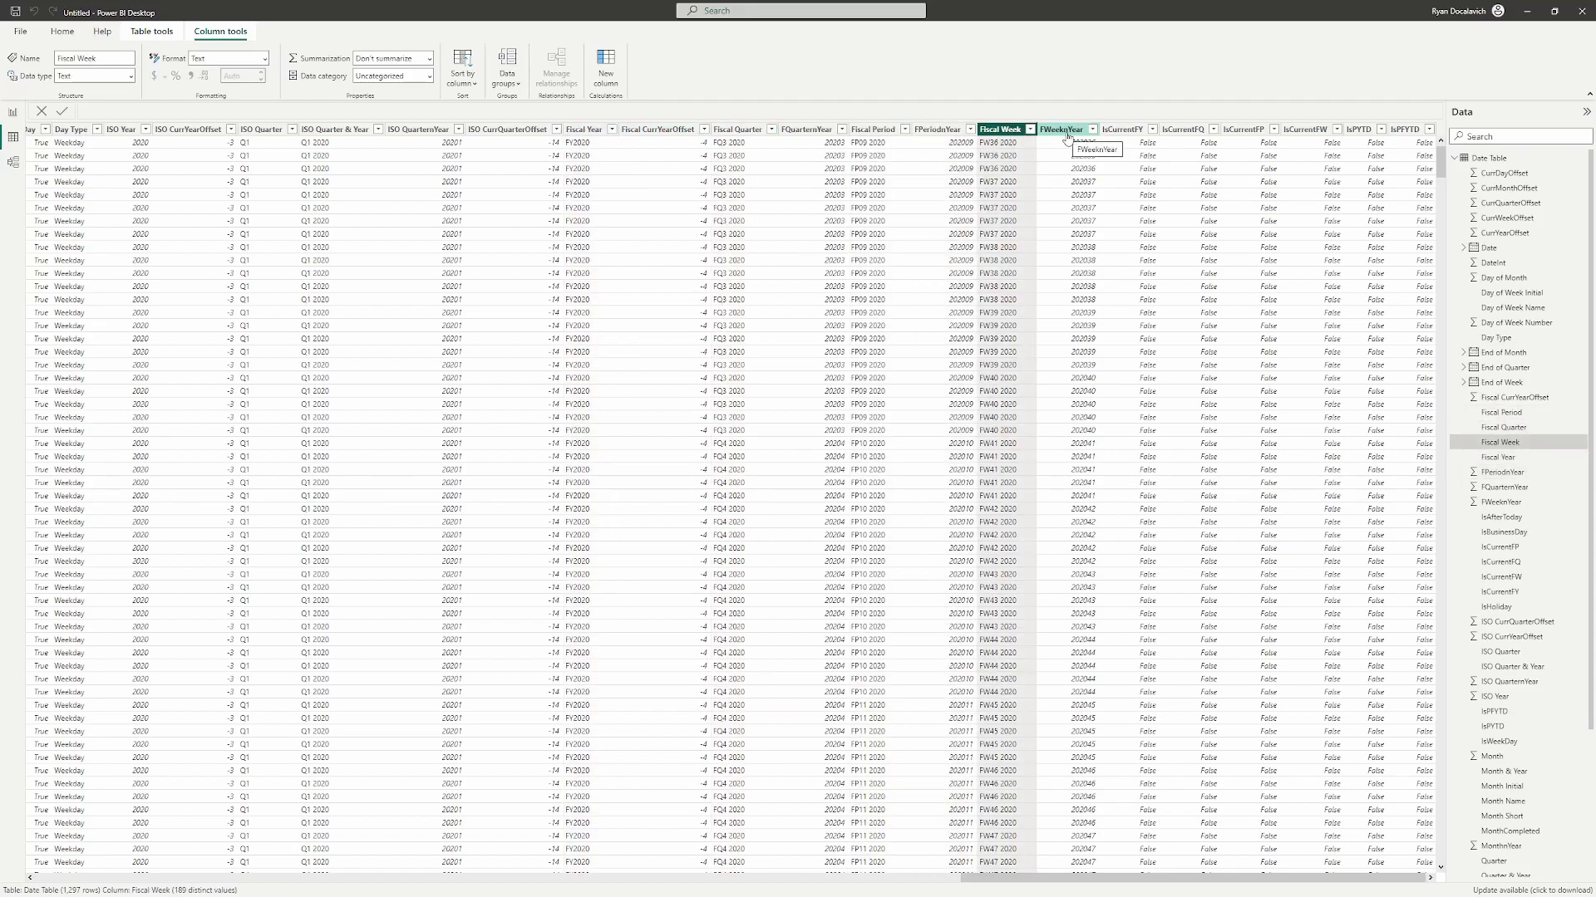
left_click(1182, 131)
left_click(1242, 131)
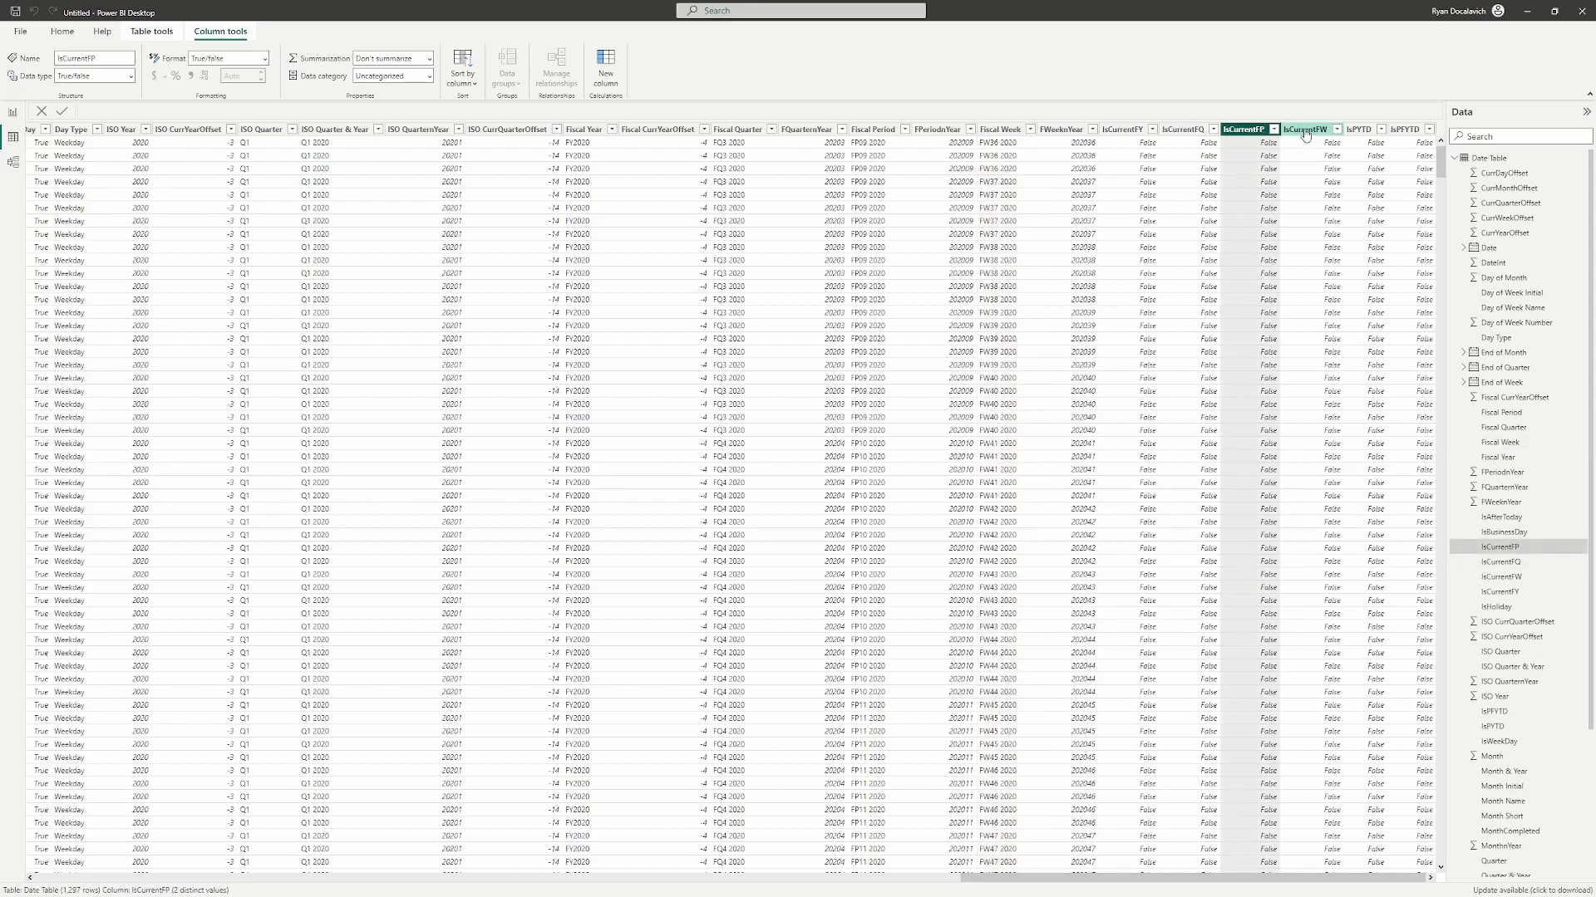
left_click(1304, 130)
left_click(1363, 131)
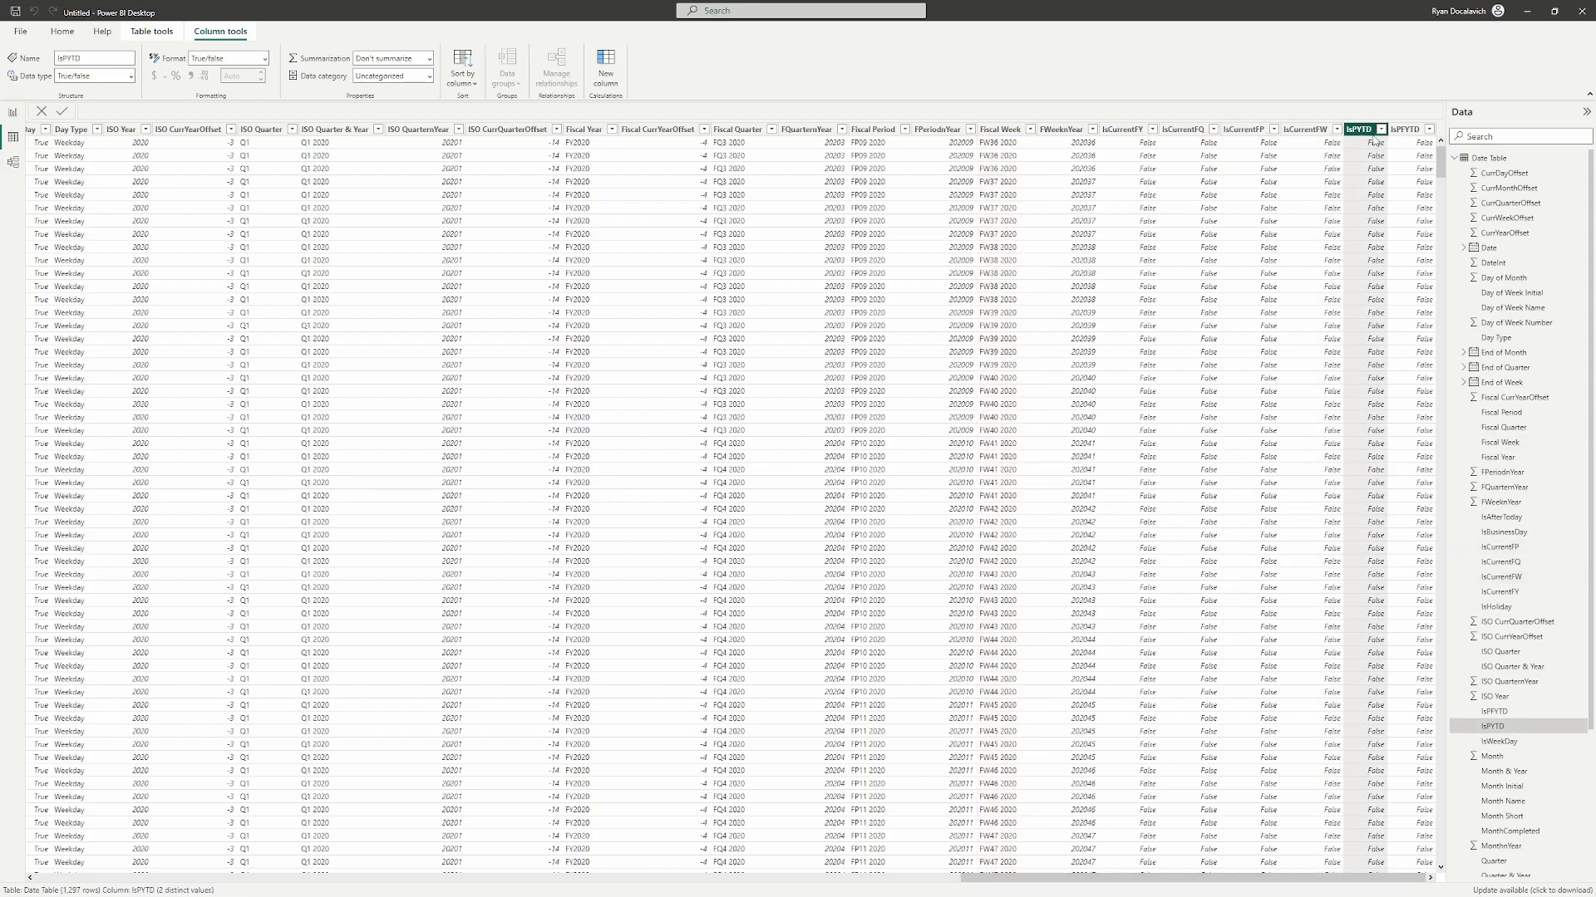
left_click(1404, 130)
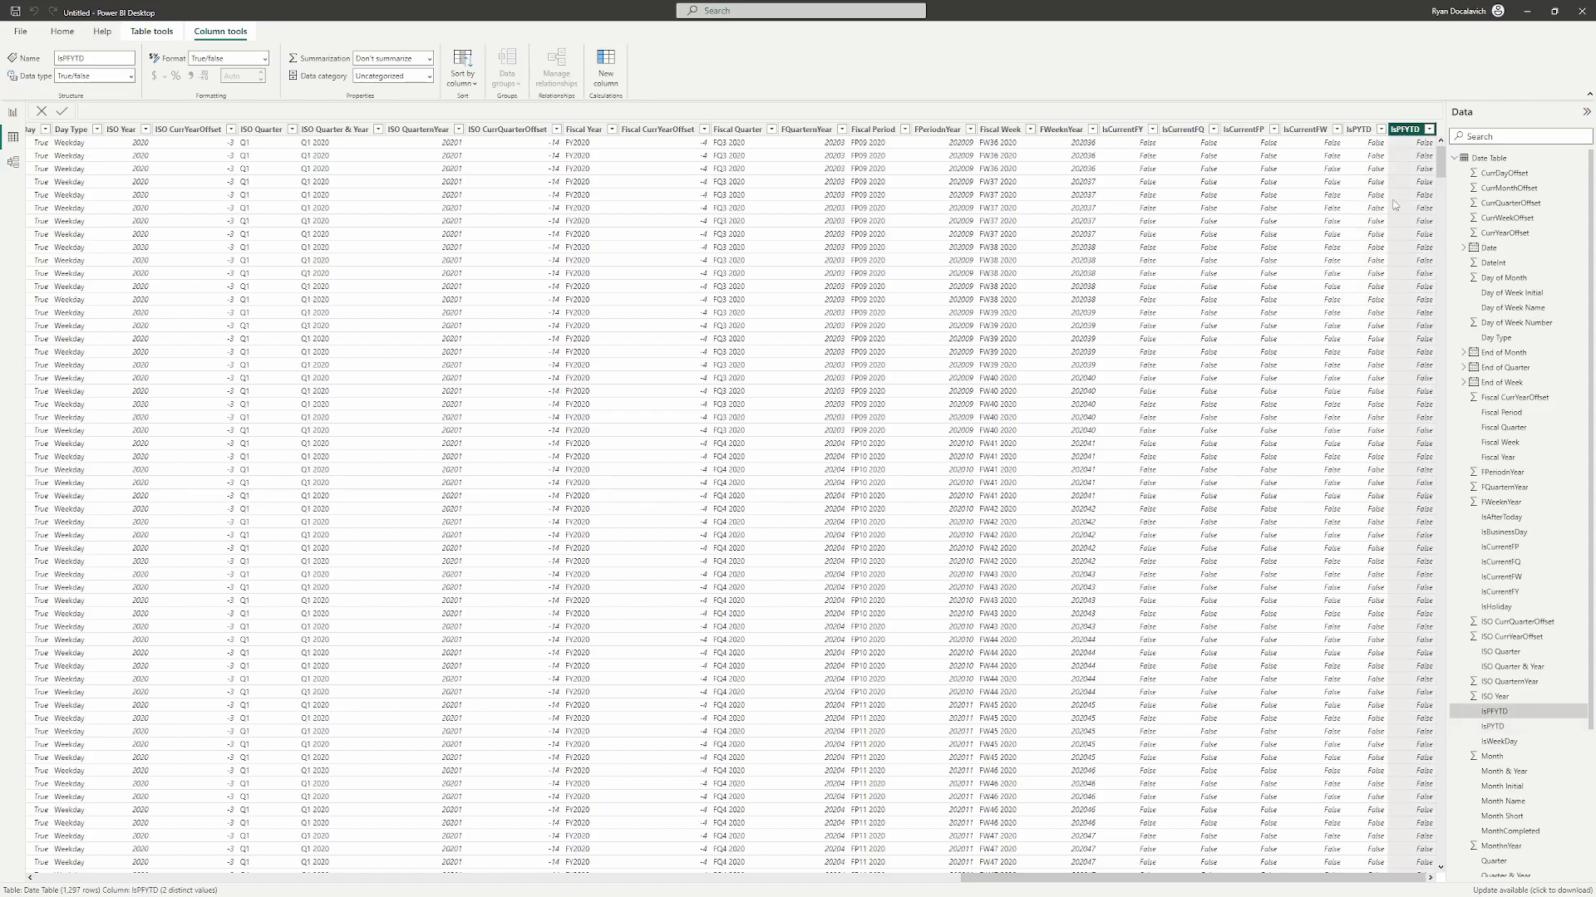
left_click_drag(1130, 878, 31, 823)
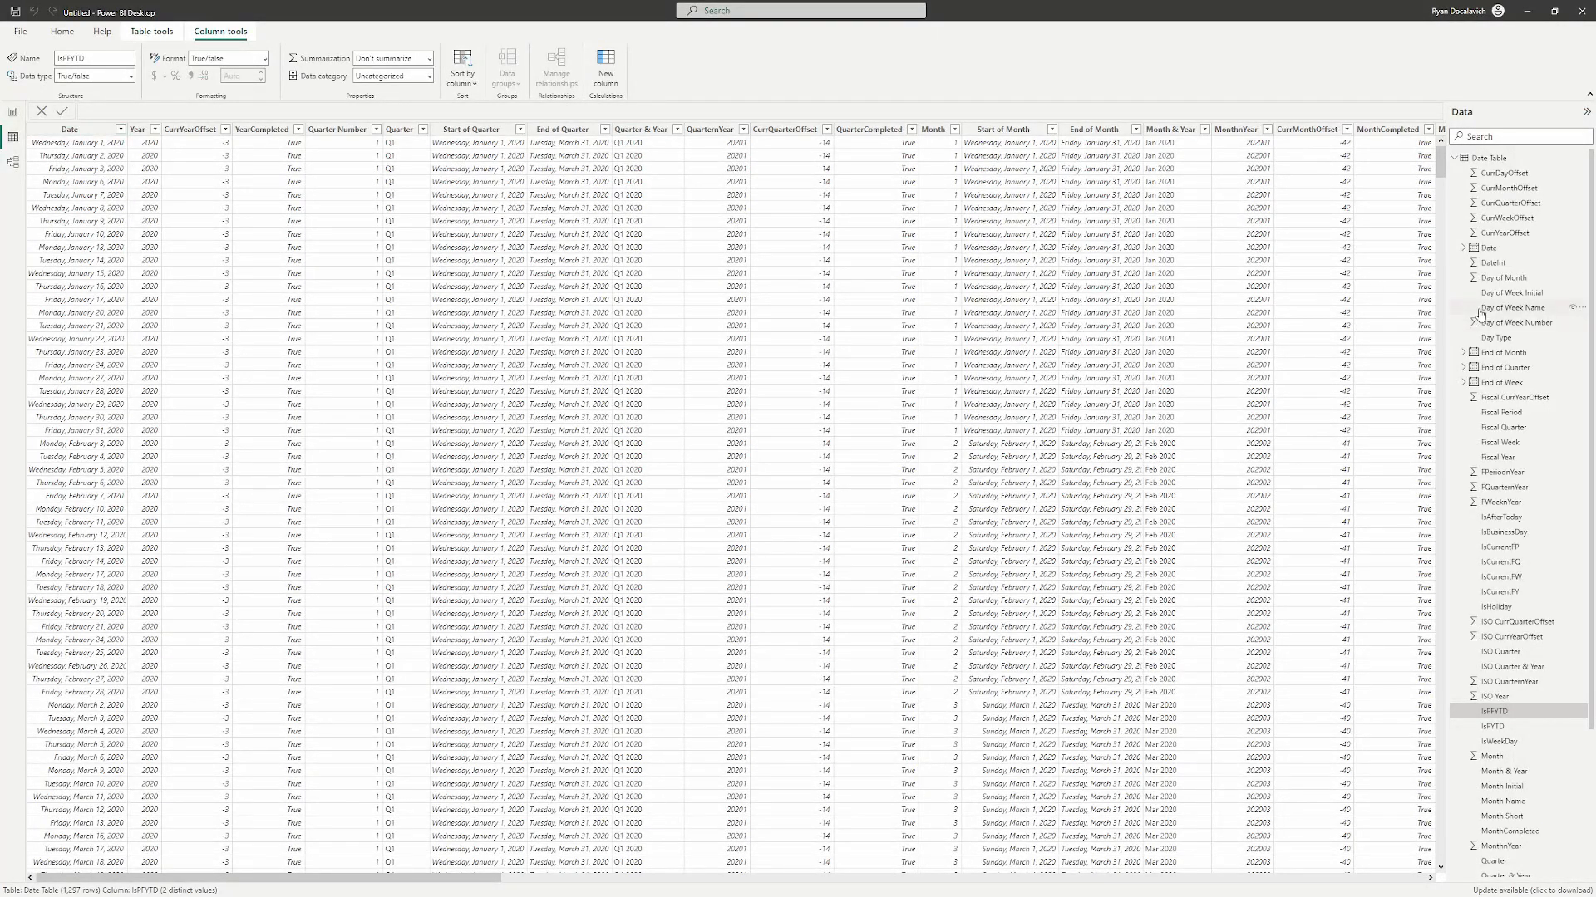
- Mark Date Table as a date table, using Date as its date column
right_click(1500, 160)
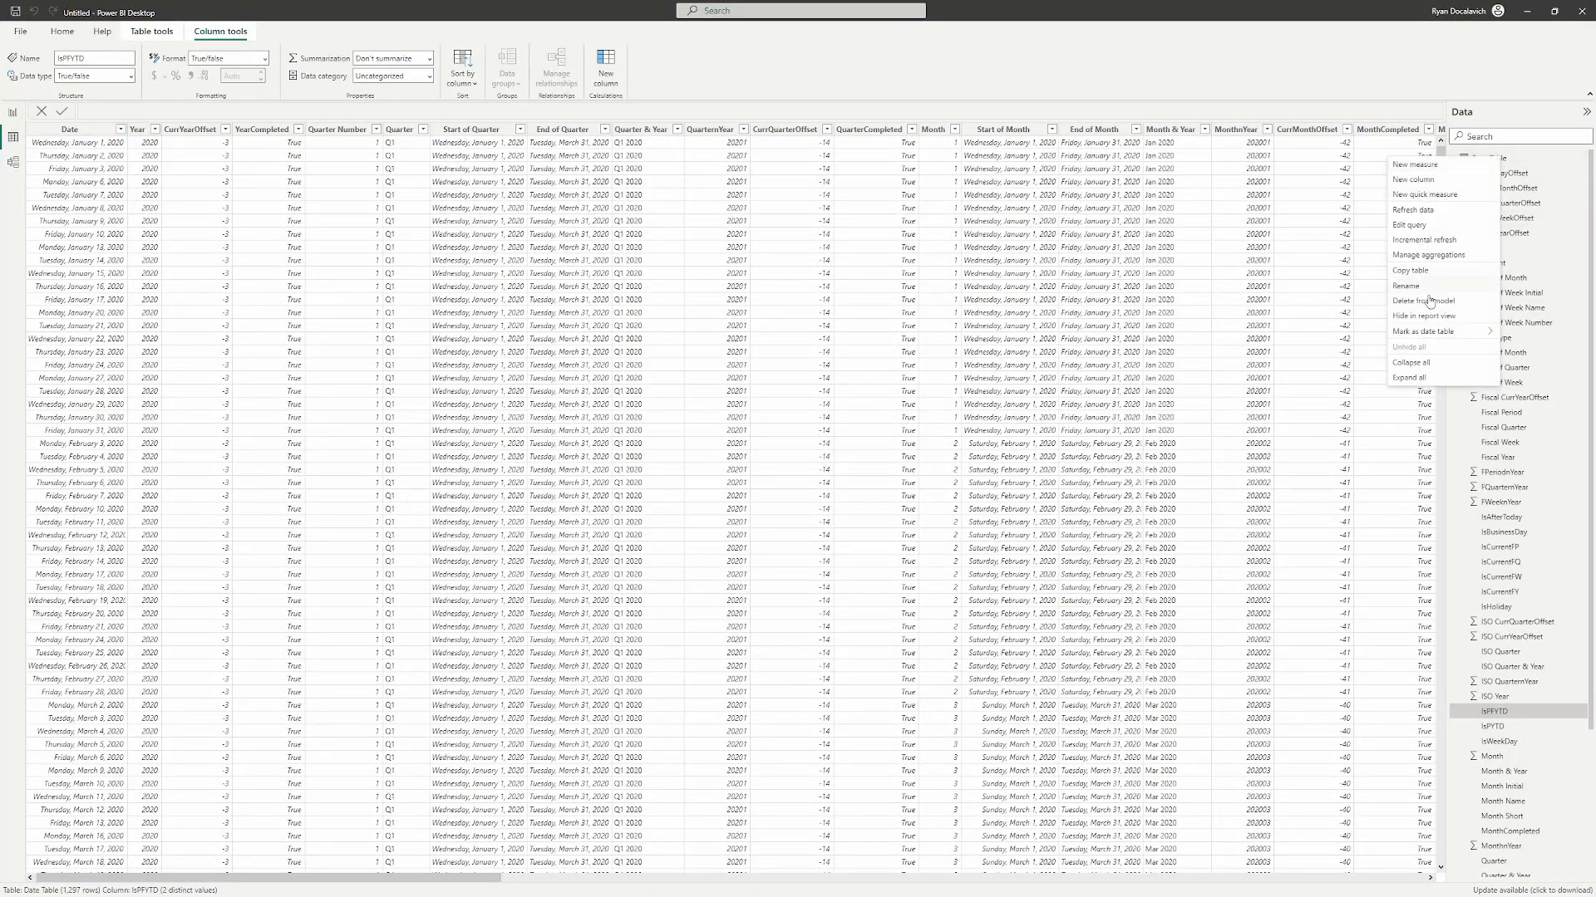
mouse_move(1433, 331)
key("Escape")
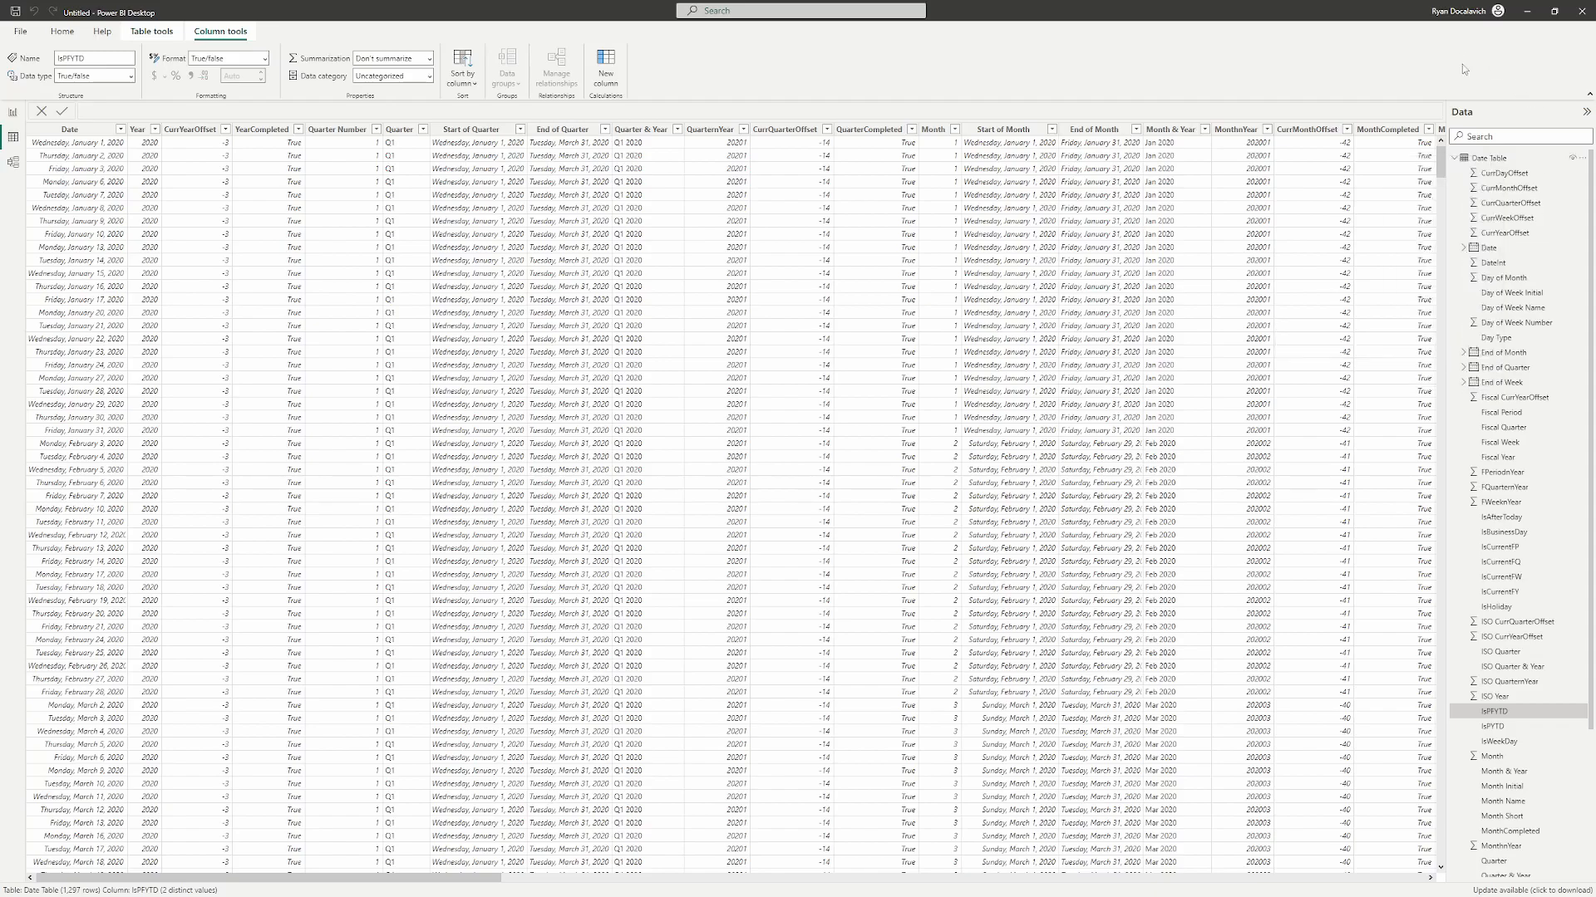
right_click(1487, 160)
mouse_move(1429, 332)
left_click(1303, 334)
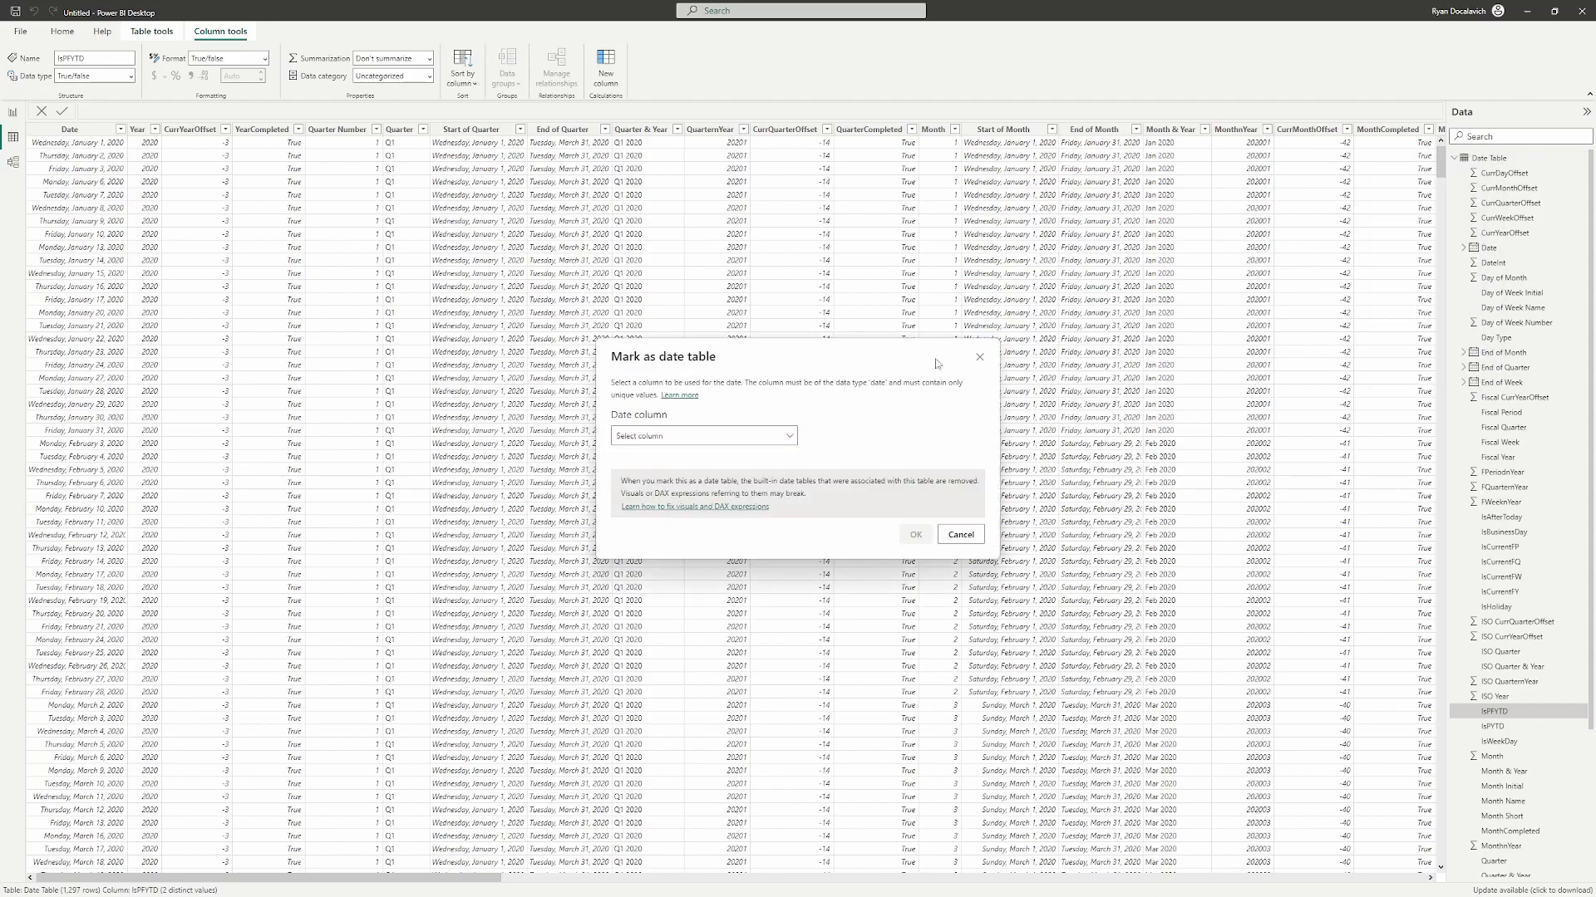
left_click(677, 438)
left_click(641, 478)
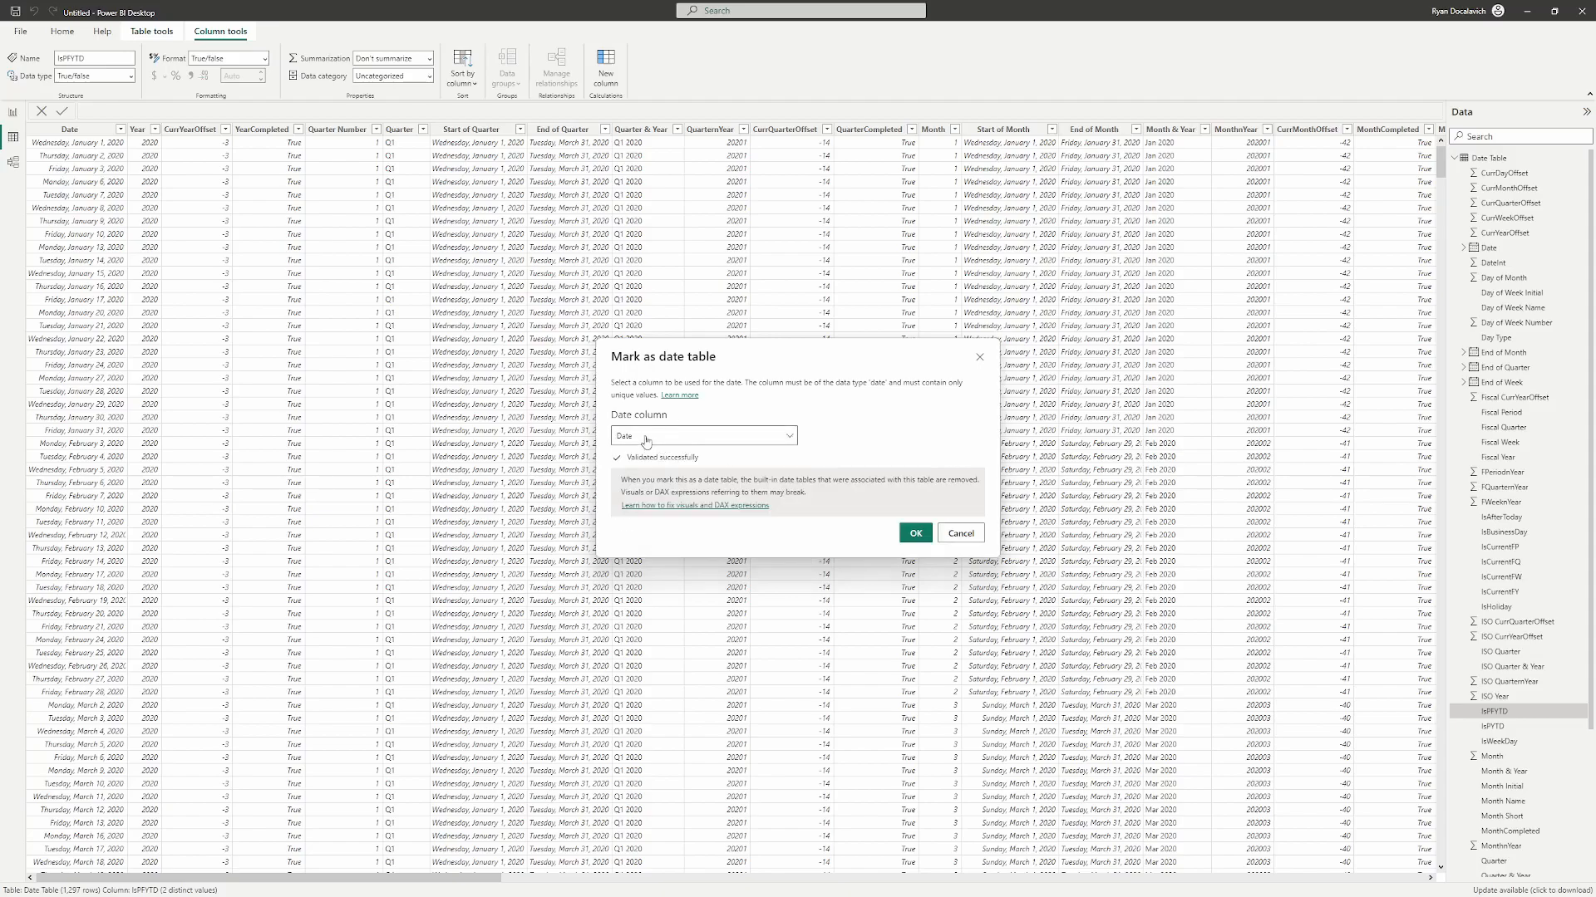
left_click(915, 535)
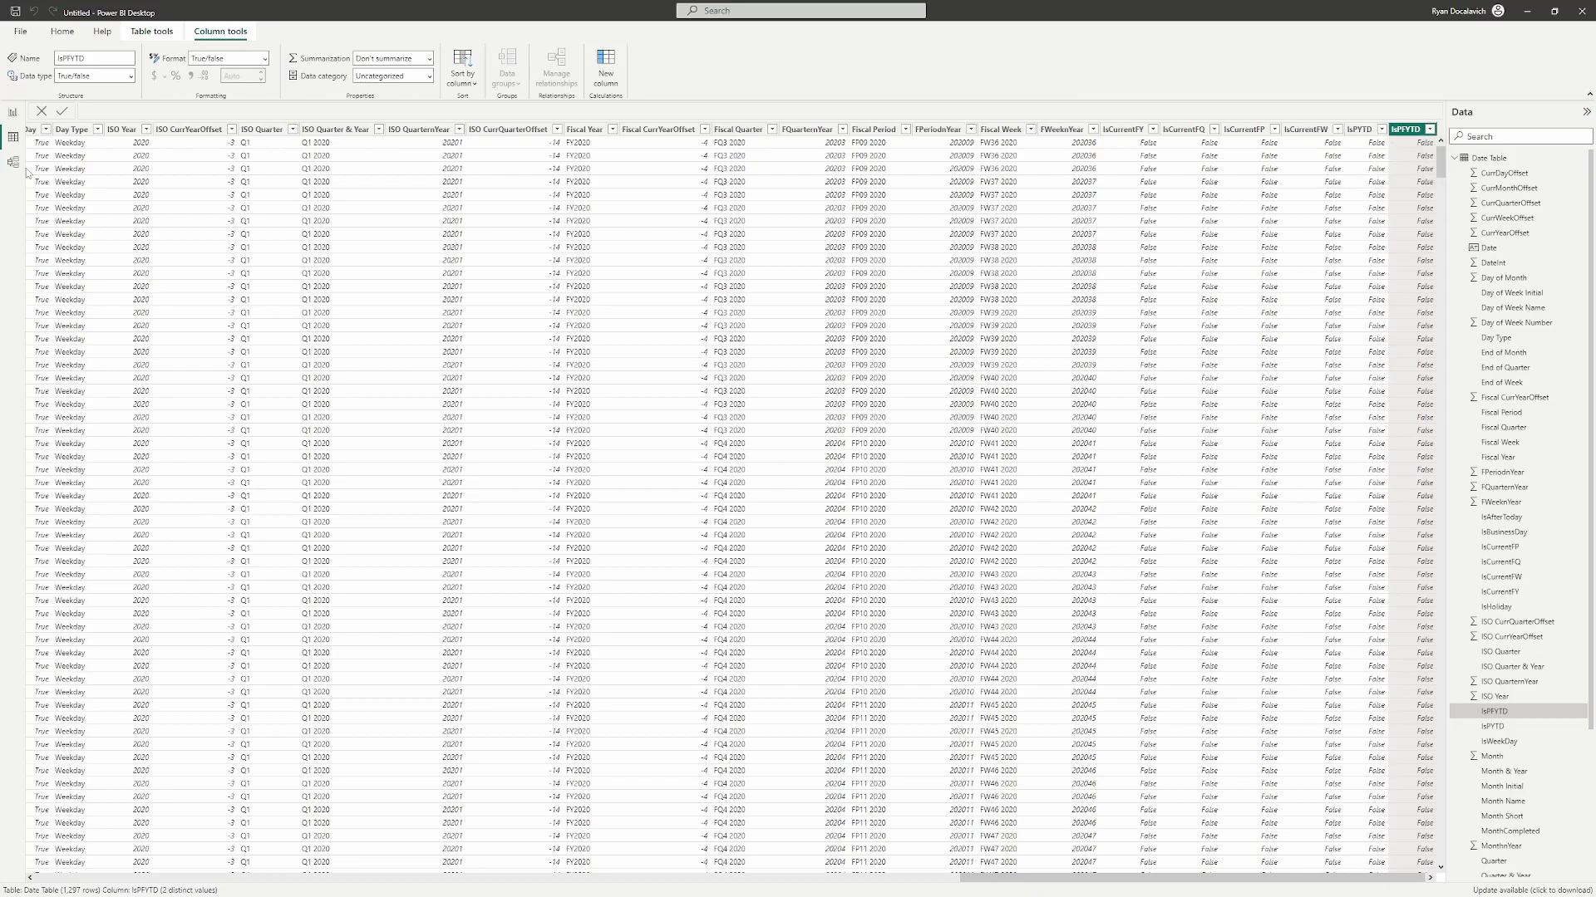
- Delete the redundant Query2 function in the Power Query Editor
left_click(62, 31)
left_click(307, 60)
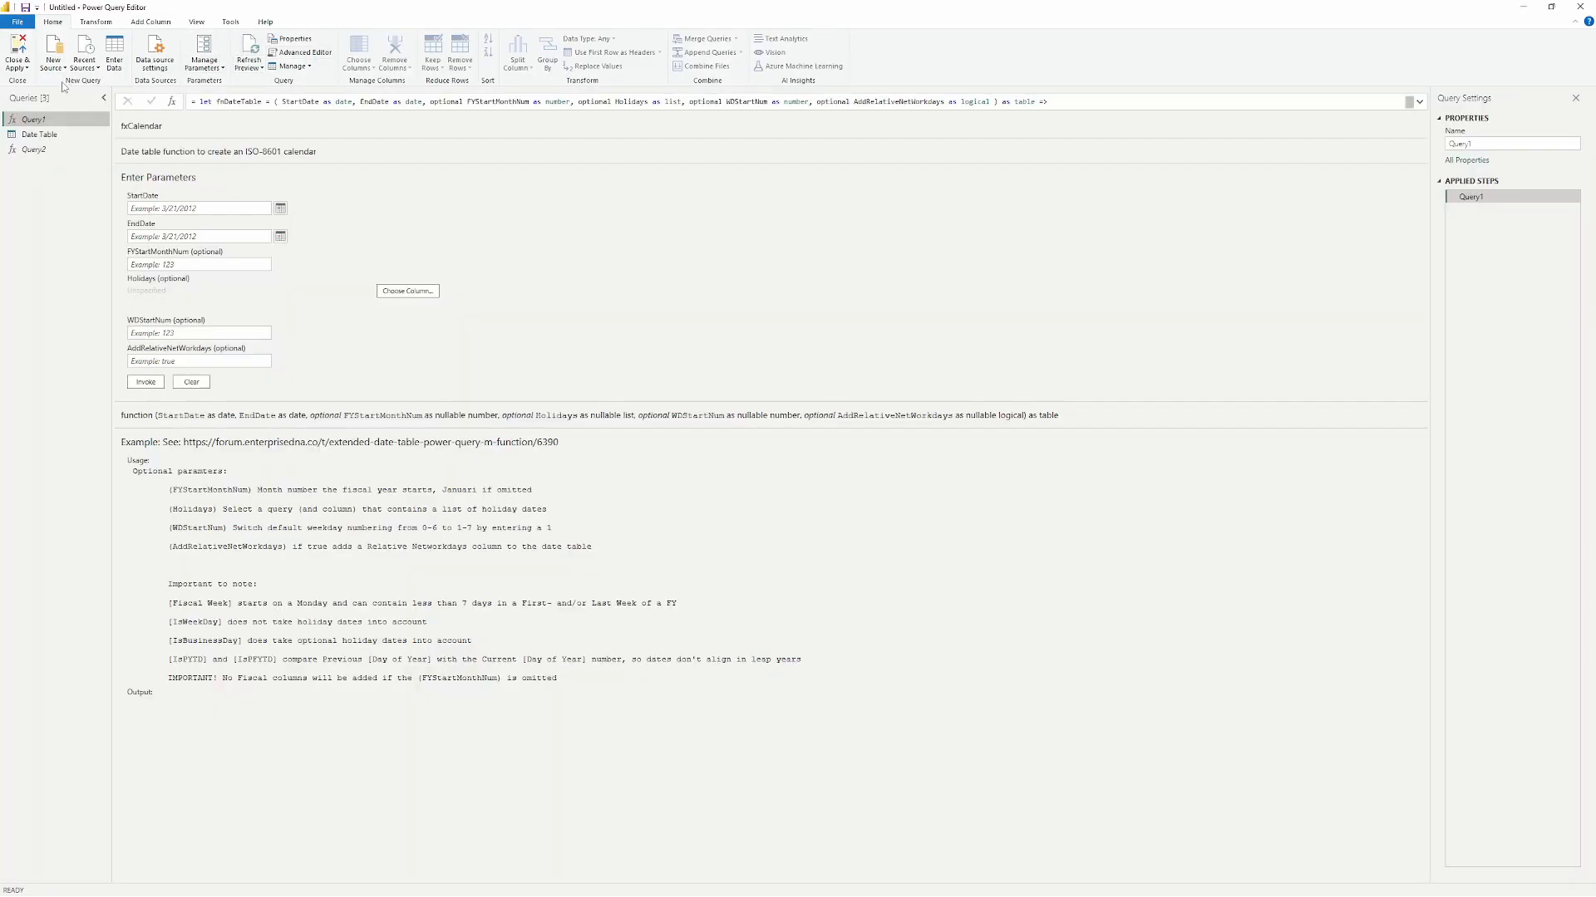
left_click(53, 63)
left_click(33, 150)
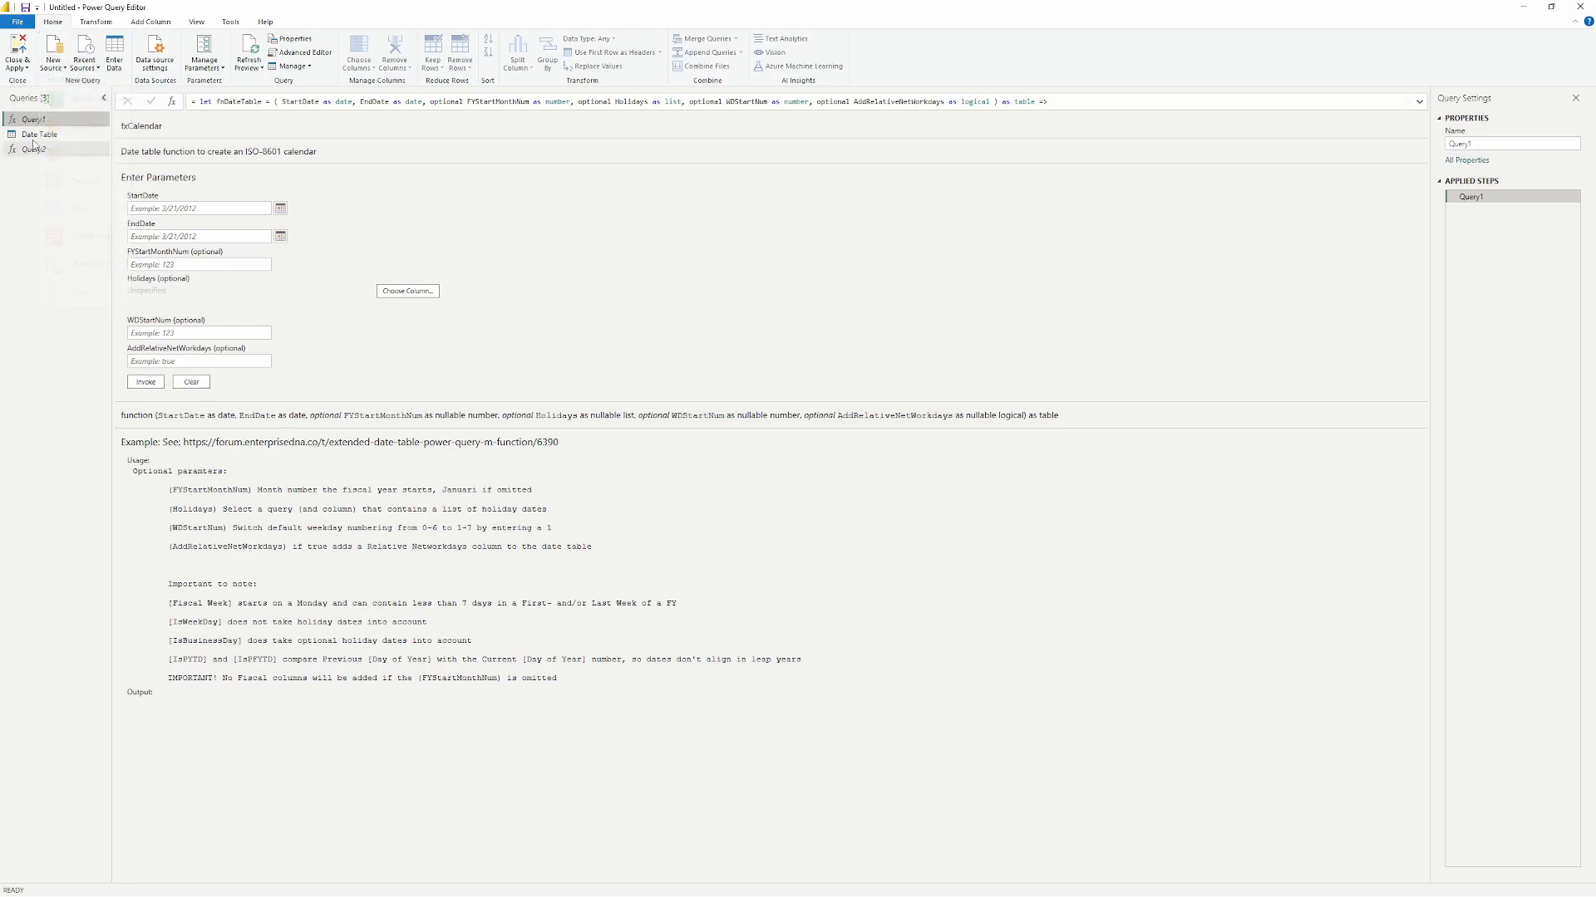
key("Delete")
key("Return")
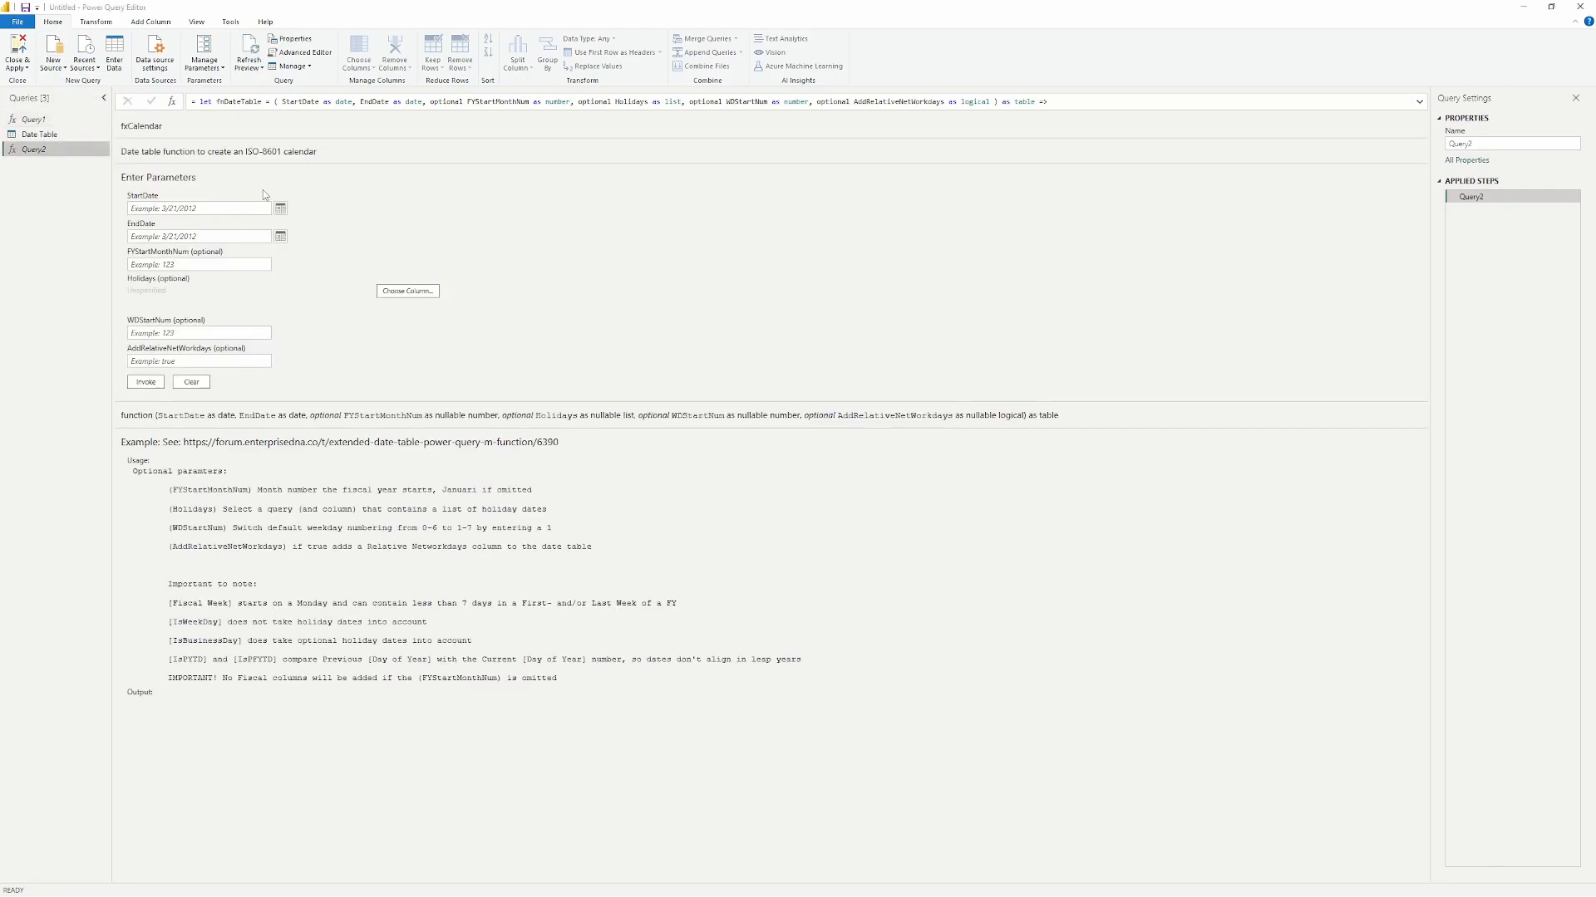
- Import individuals.csv as a new text/CSV source and load it into the model
left_click(53, 58)
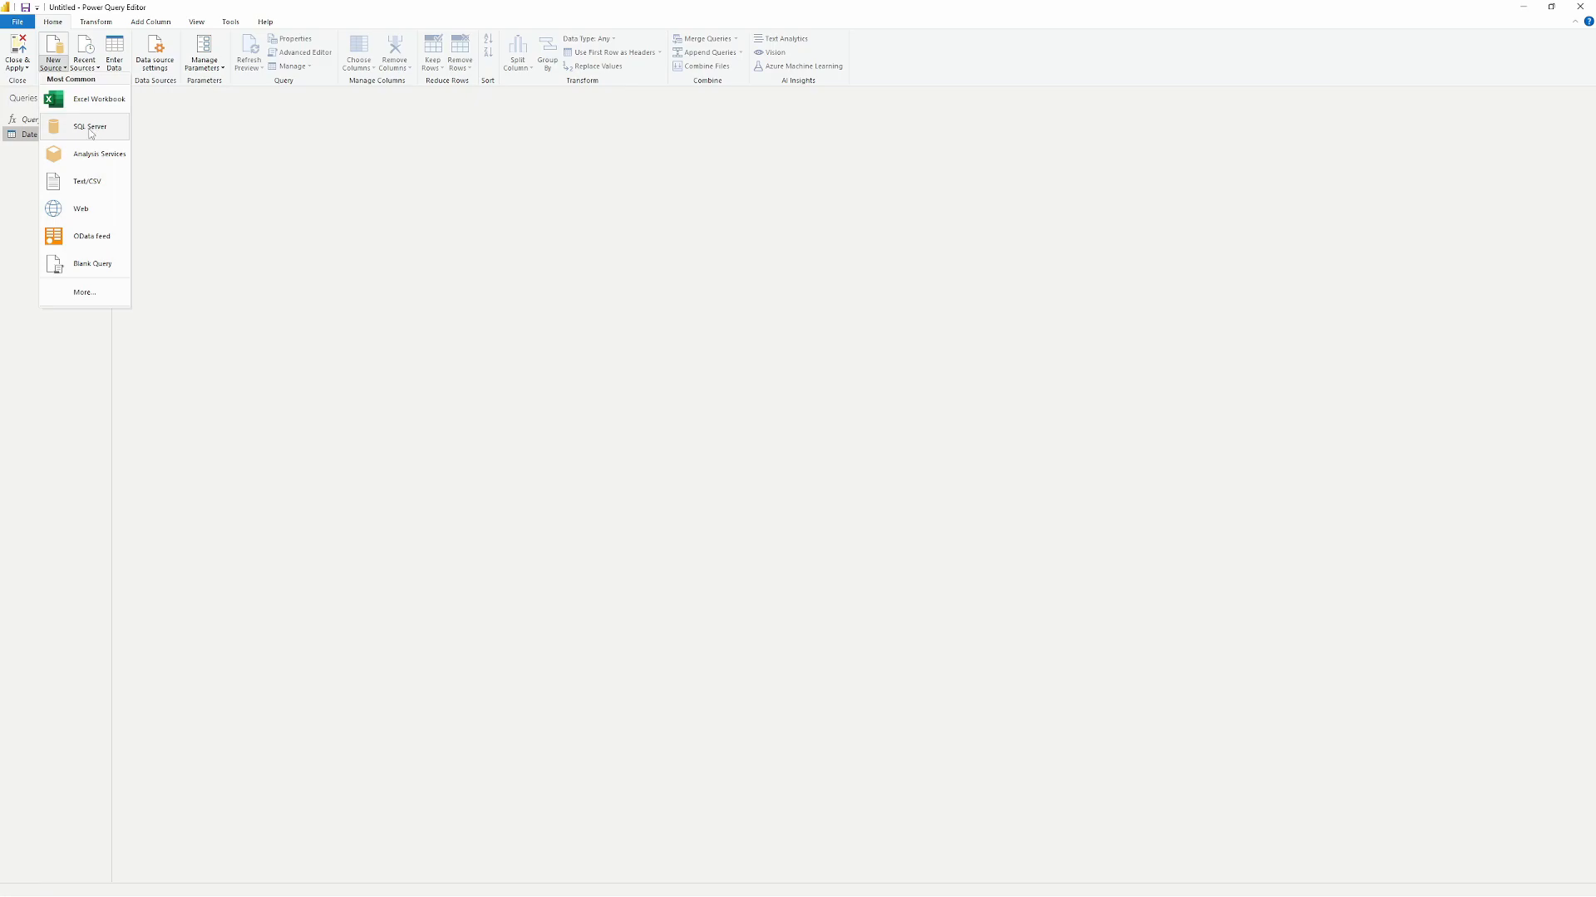
left_click(87, 182)
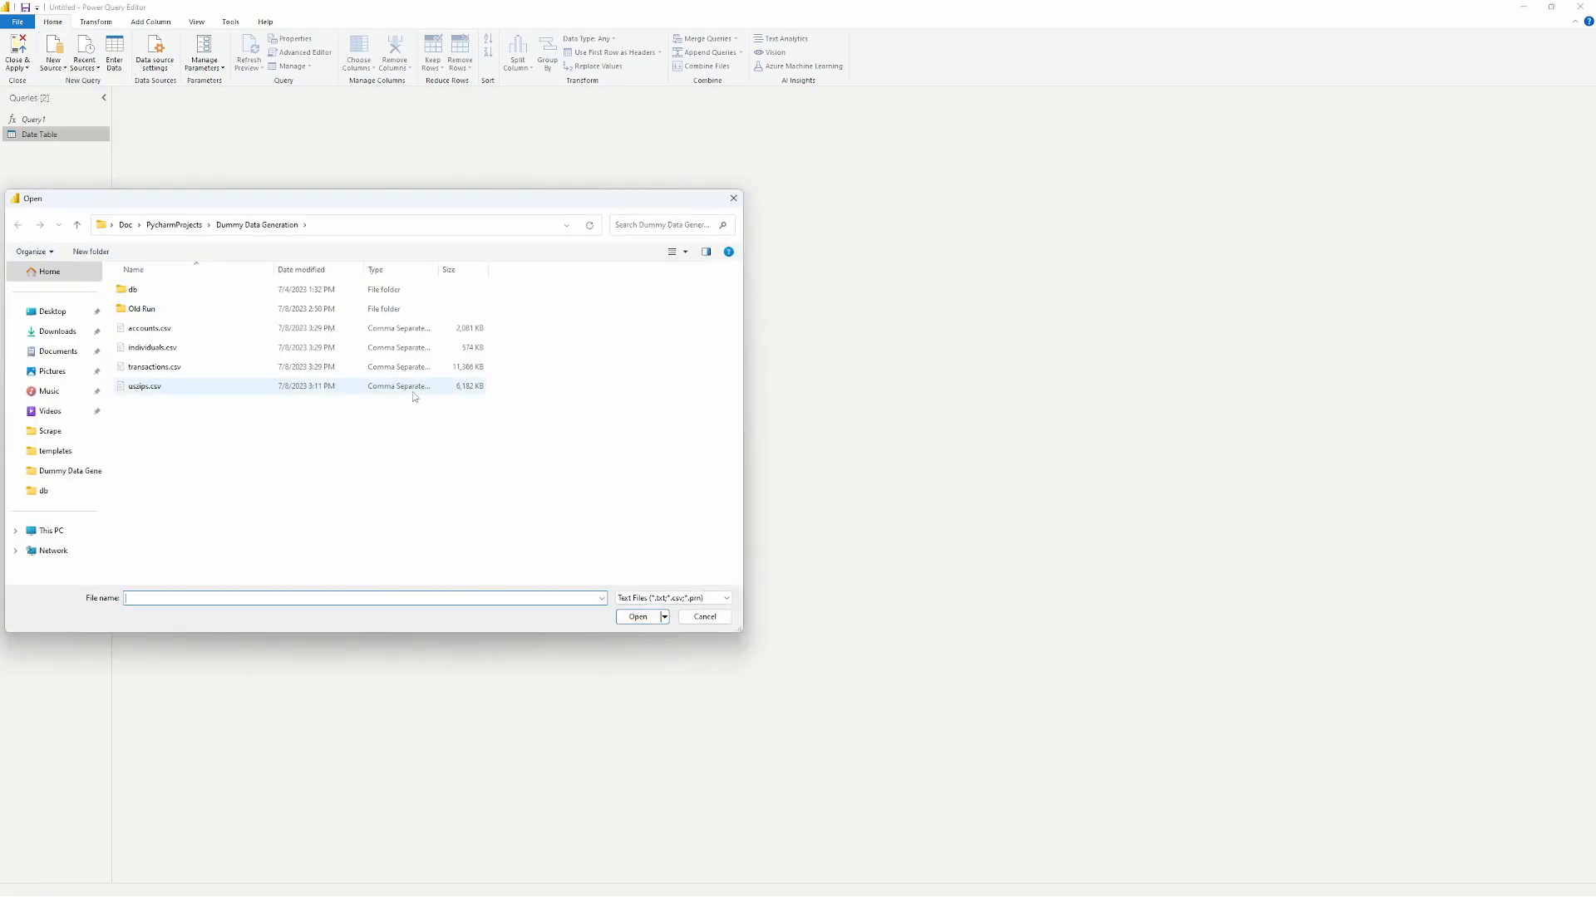
double_click(177, 349)
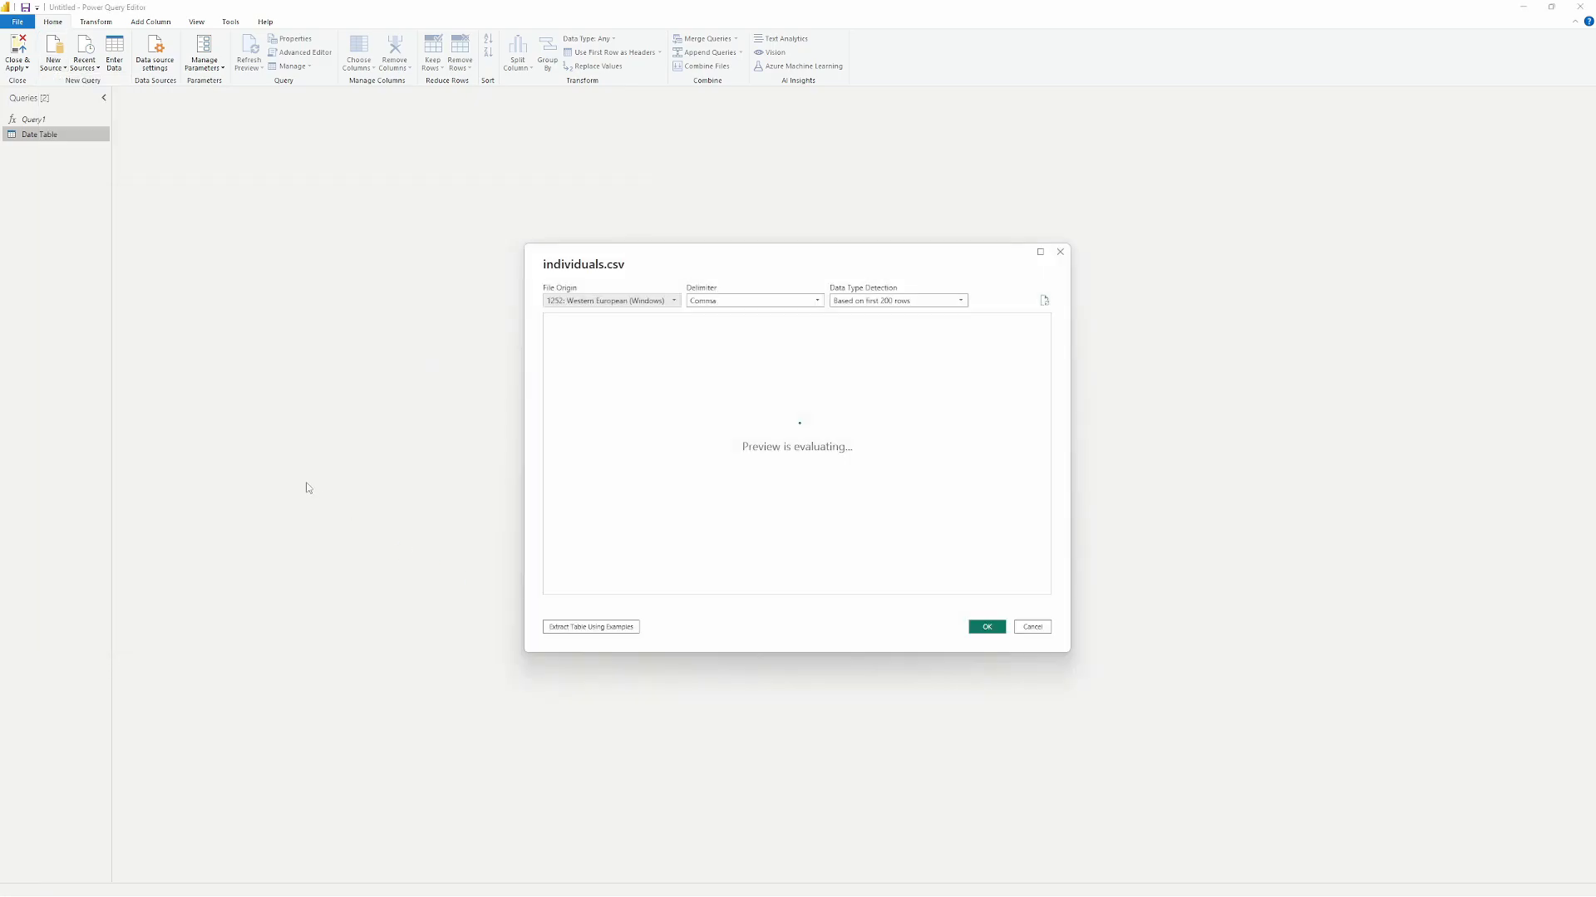
left_click(987, 628)
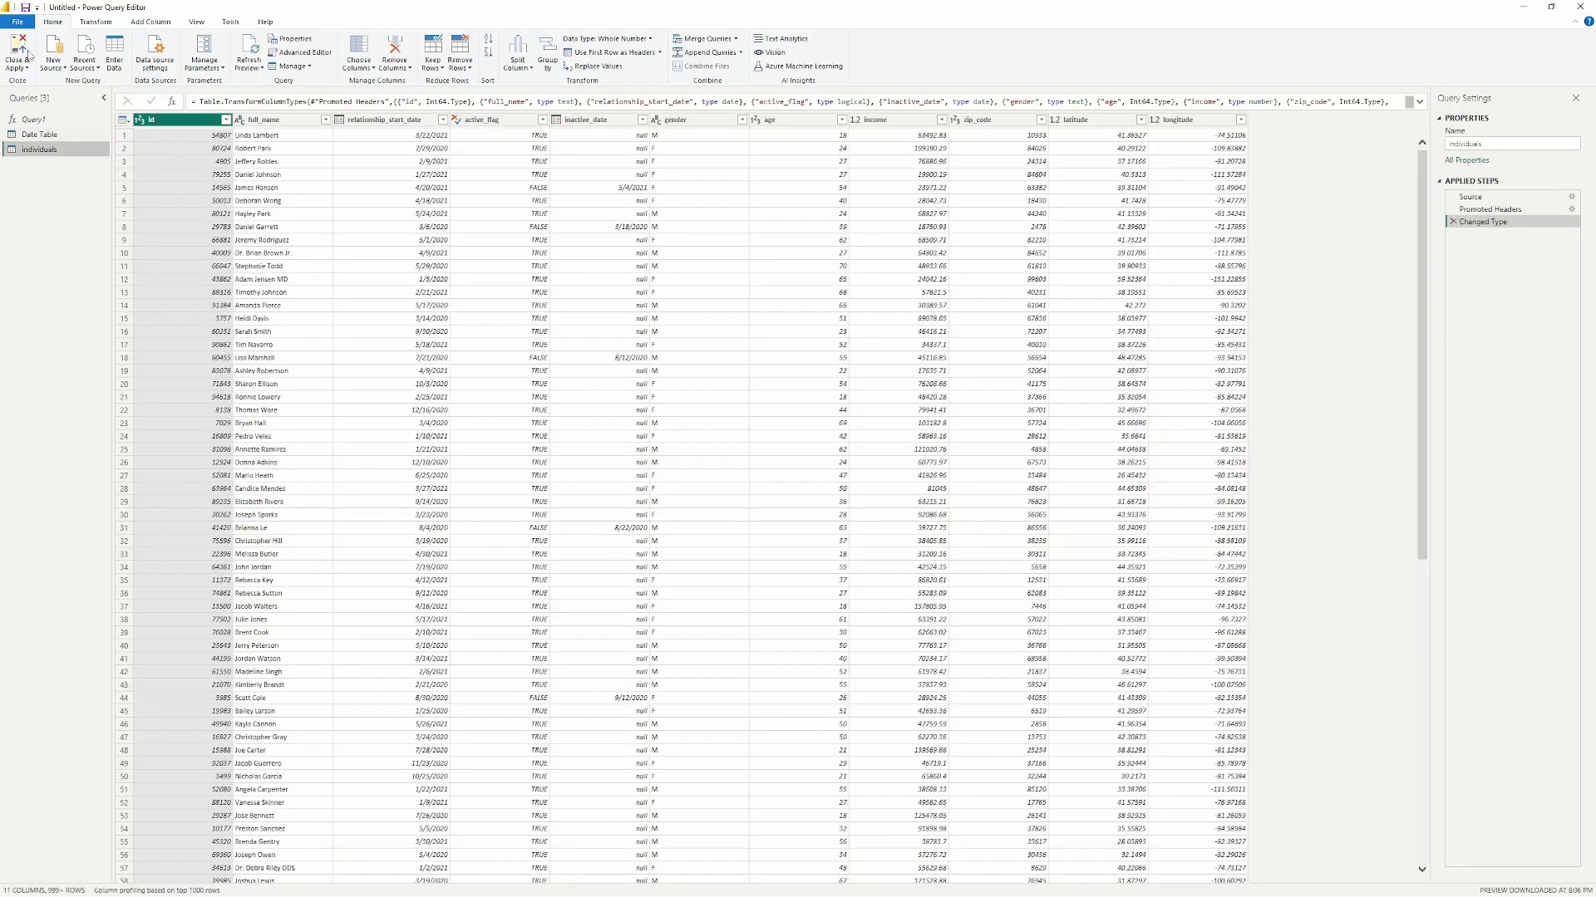
left_click(18, 67)
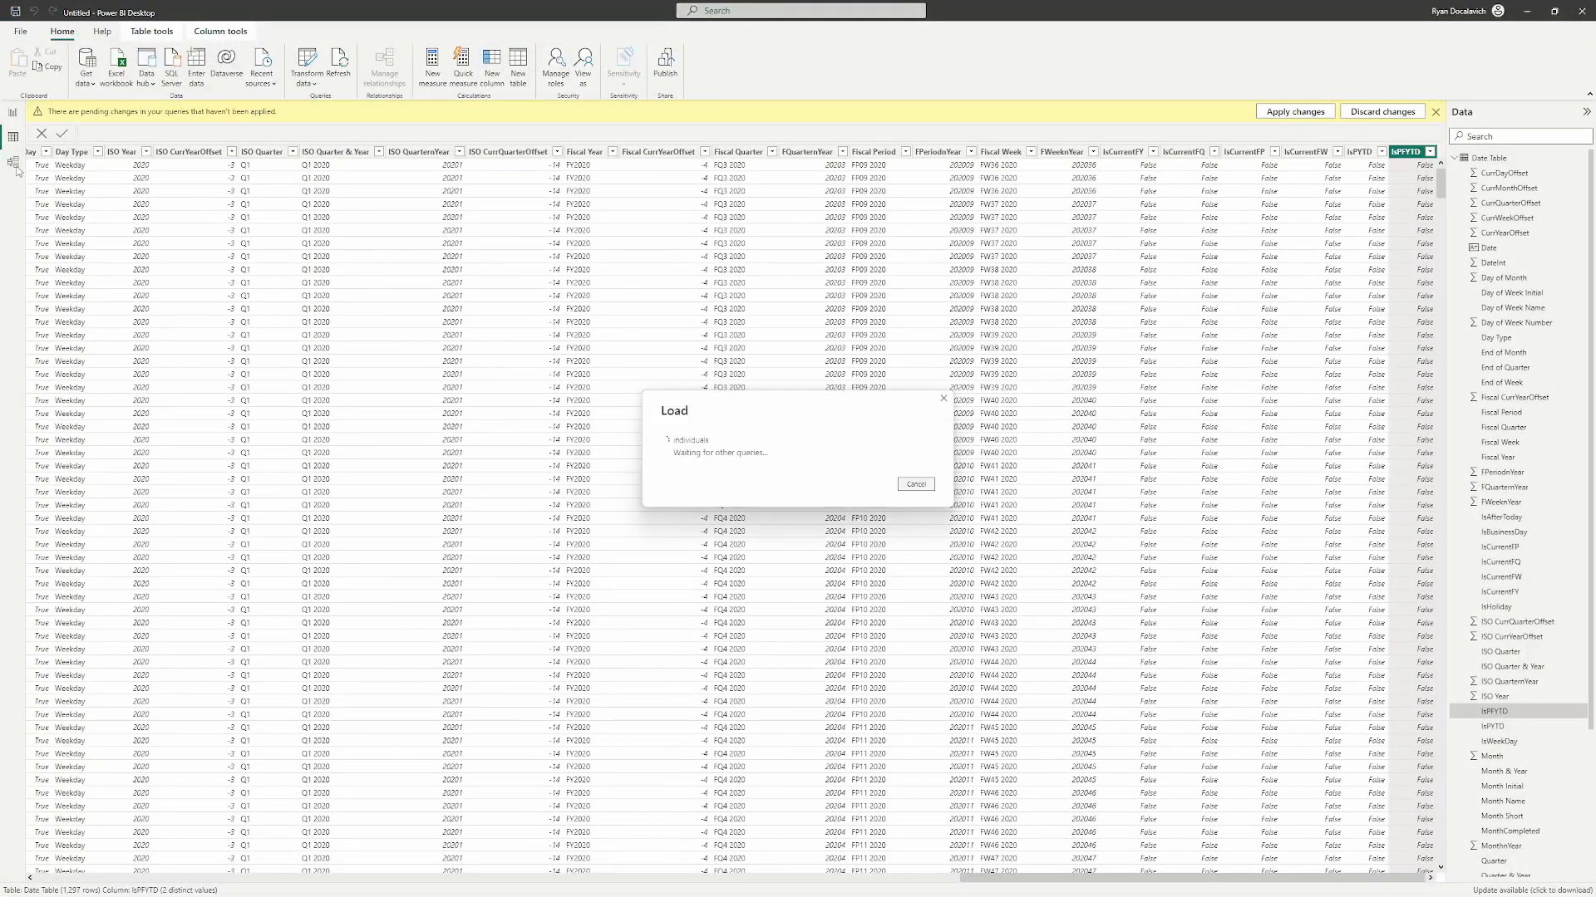
- In the model view, relate Date Table's Date column to relationship_start_date in the individuals table
left_click(11, 165)
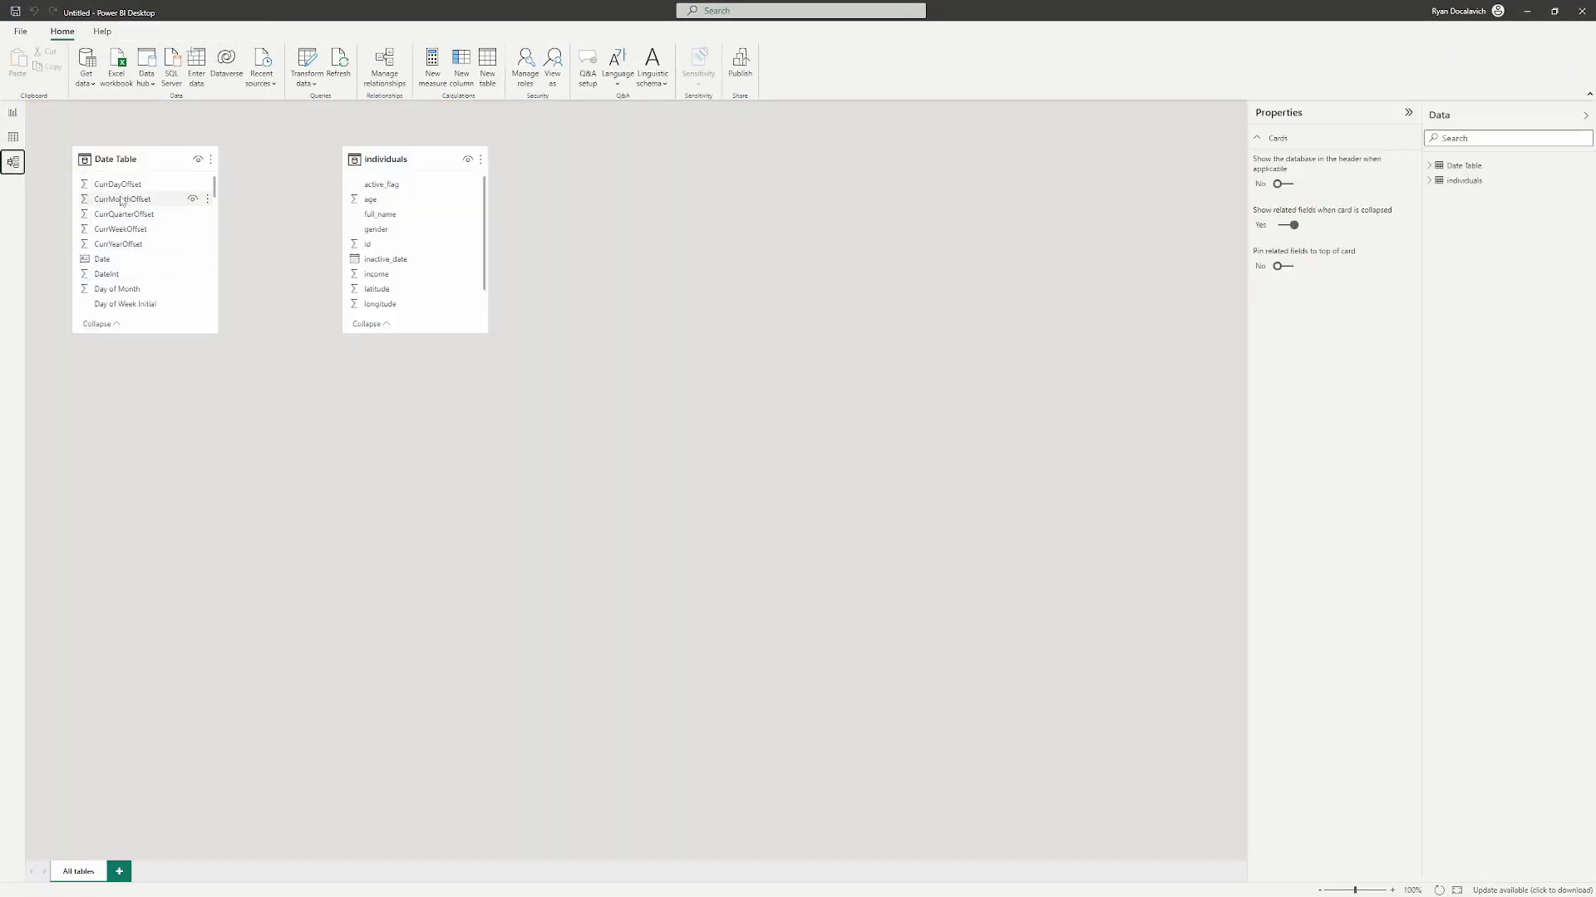
left_click_drag(422, 159, 708, 300)
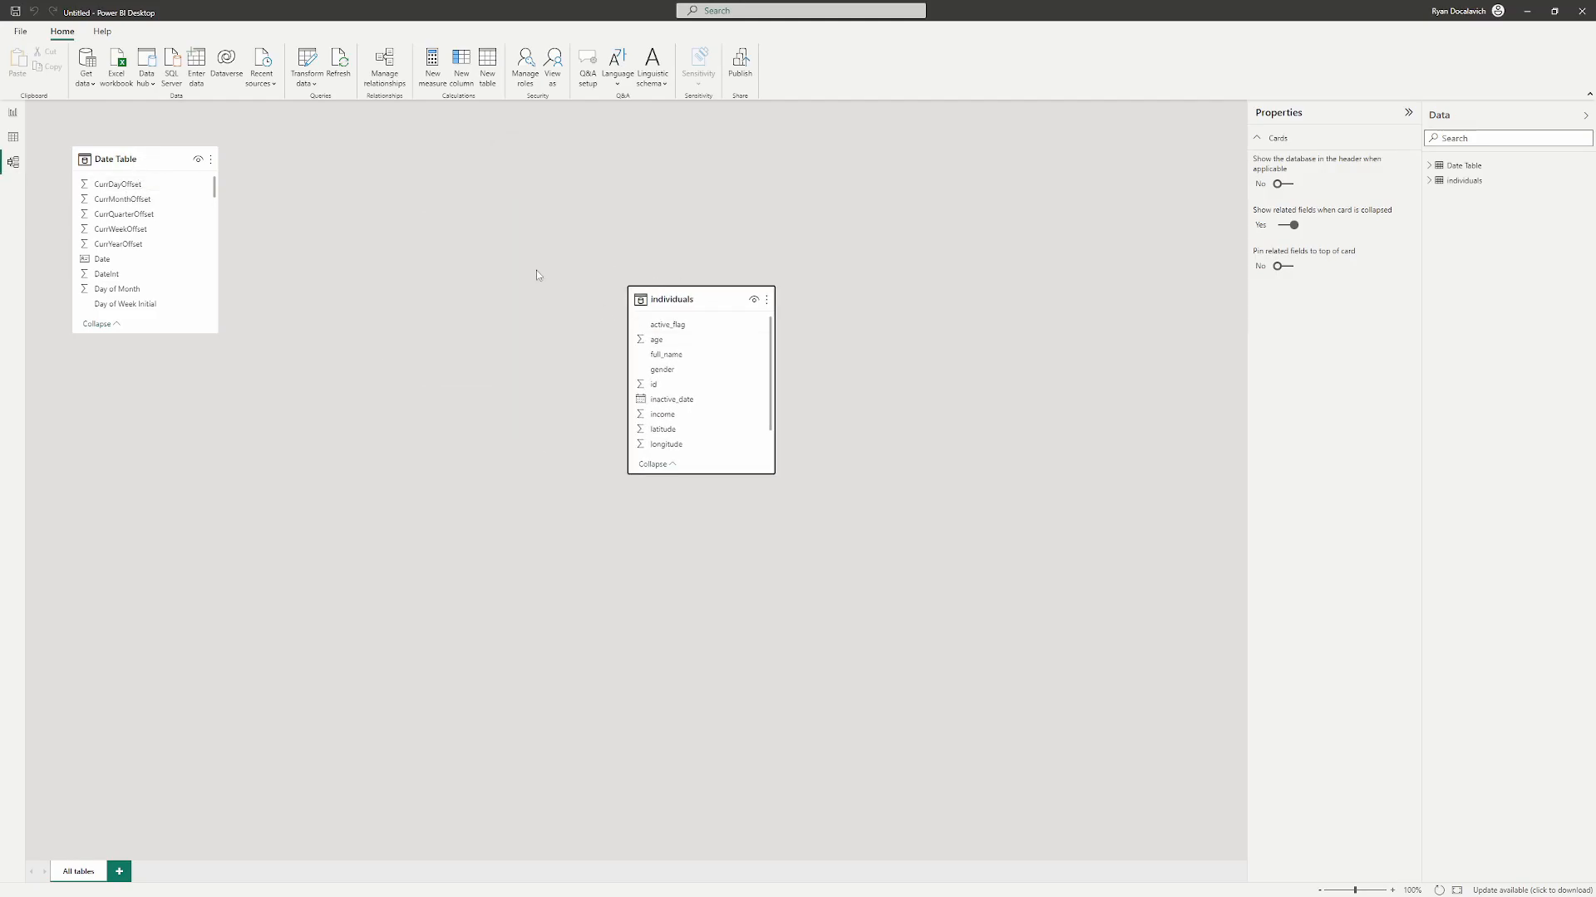
scroll(694, 400, "down", 3)
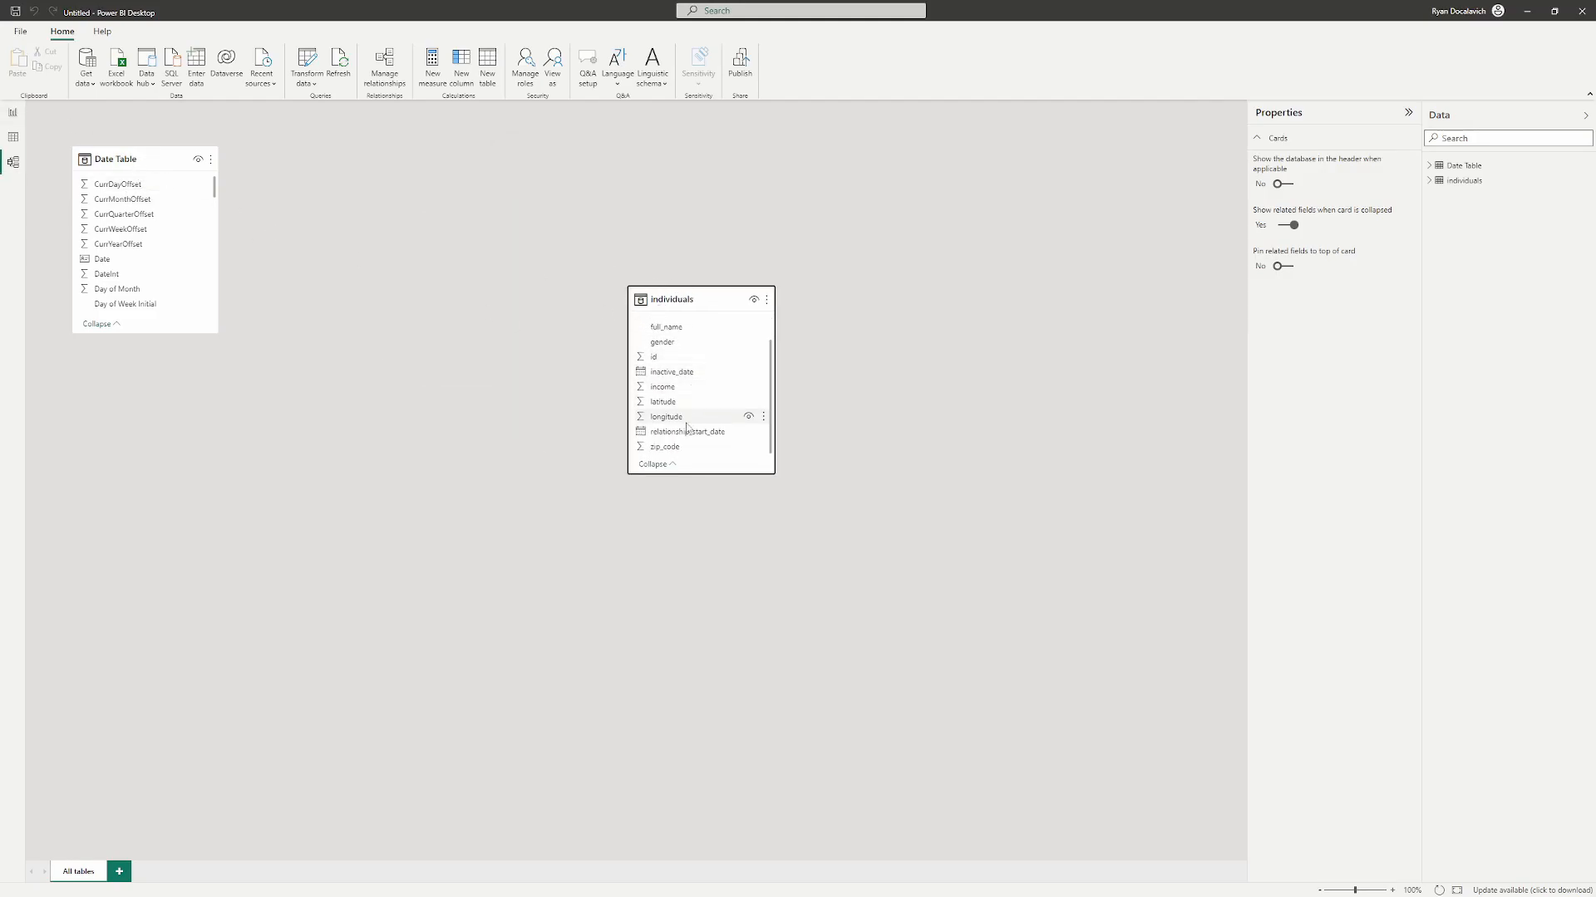
left_click_drag(112, 260, 715, 435)
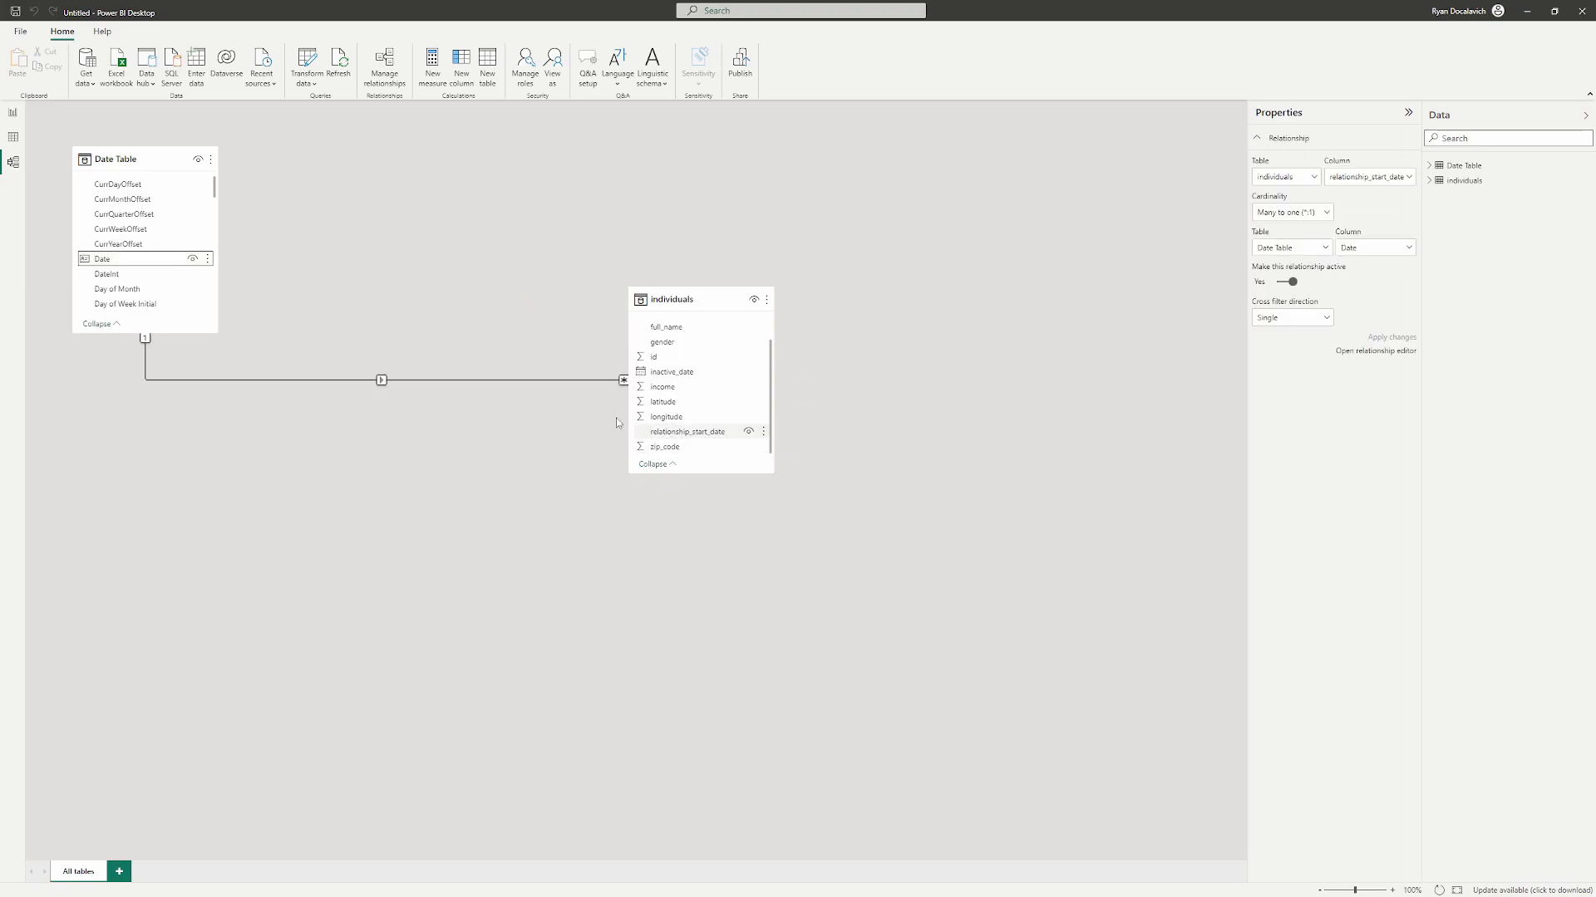
- Move the individuals table closer to Date Table in the diagram and collapse both tables to their related fields
left_click_drag(690, 294, 479, 389)
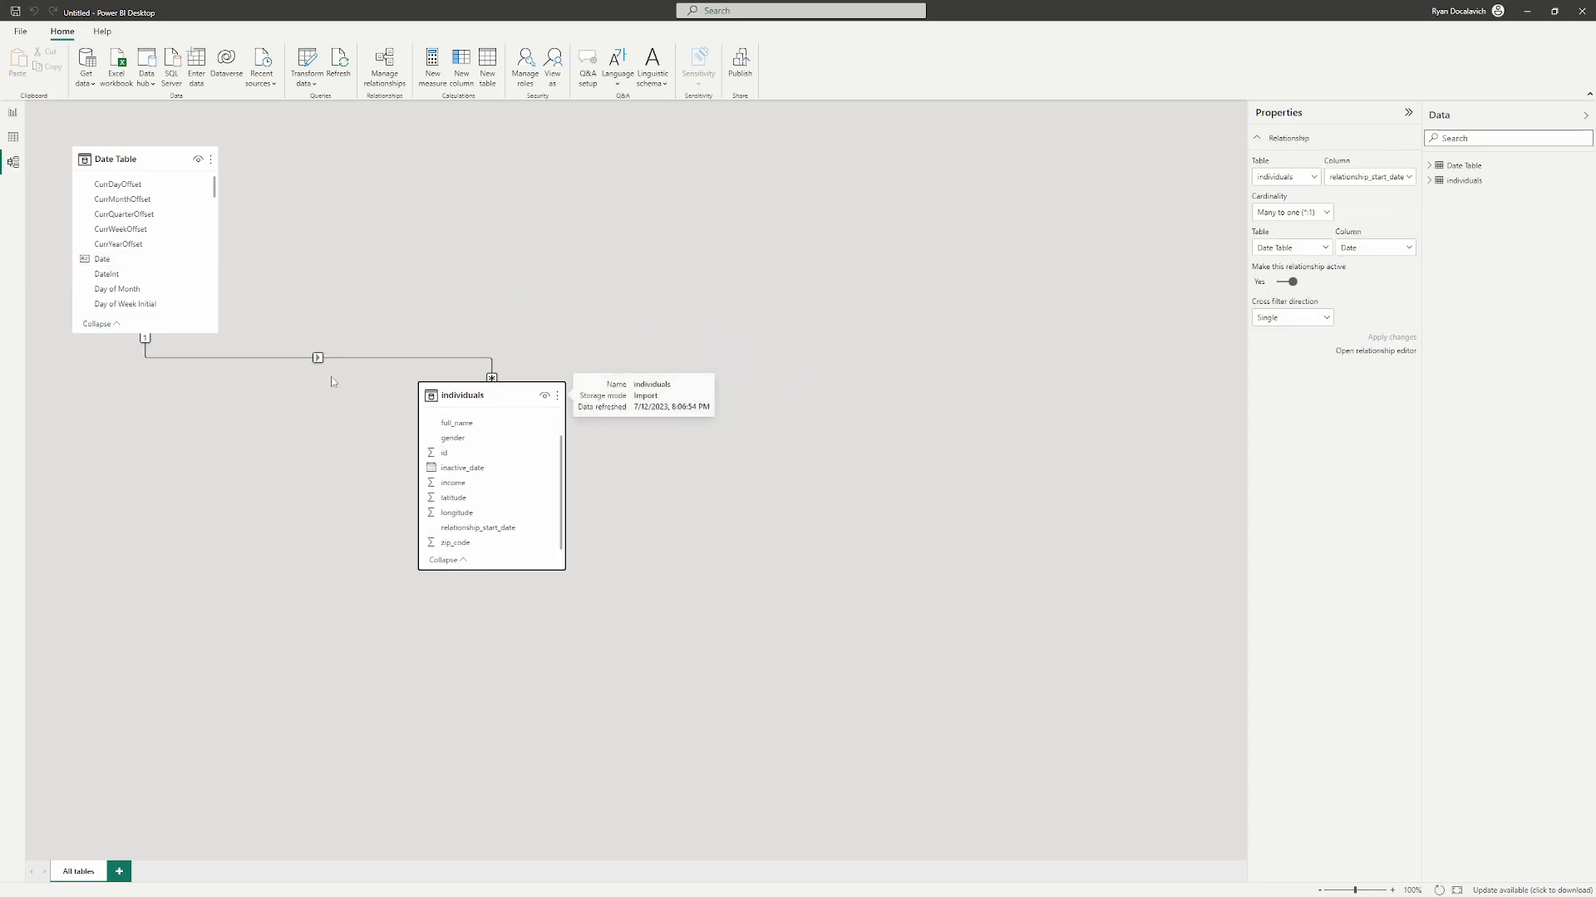
left_click(99, 325)
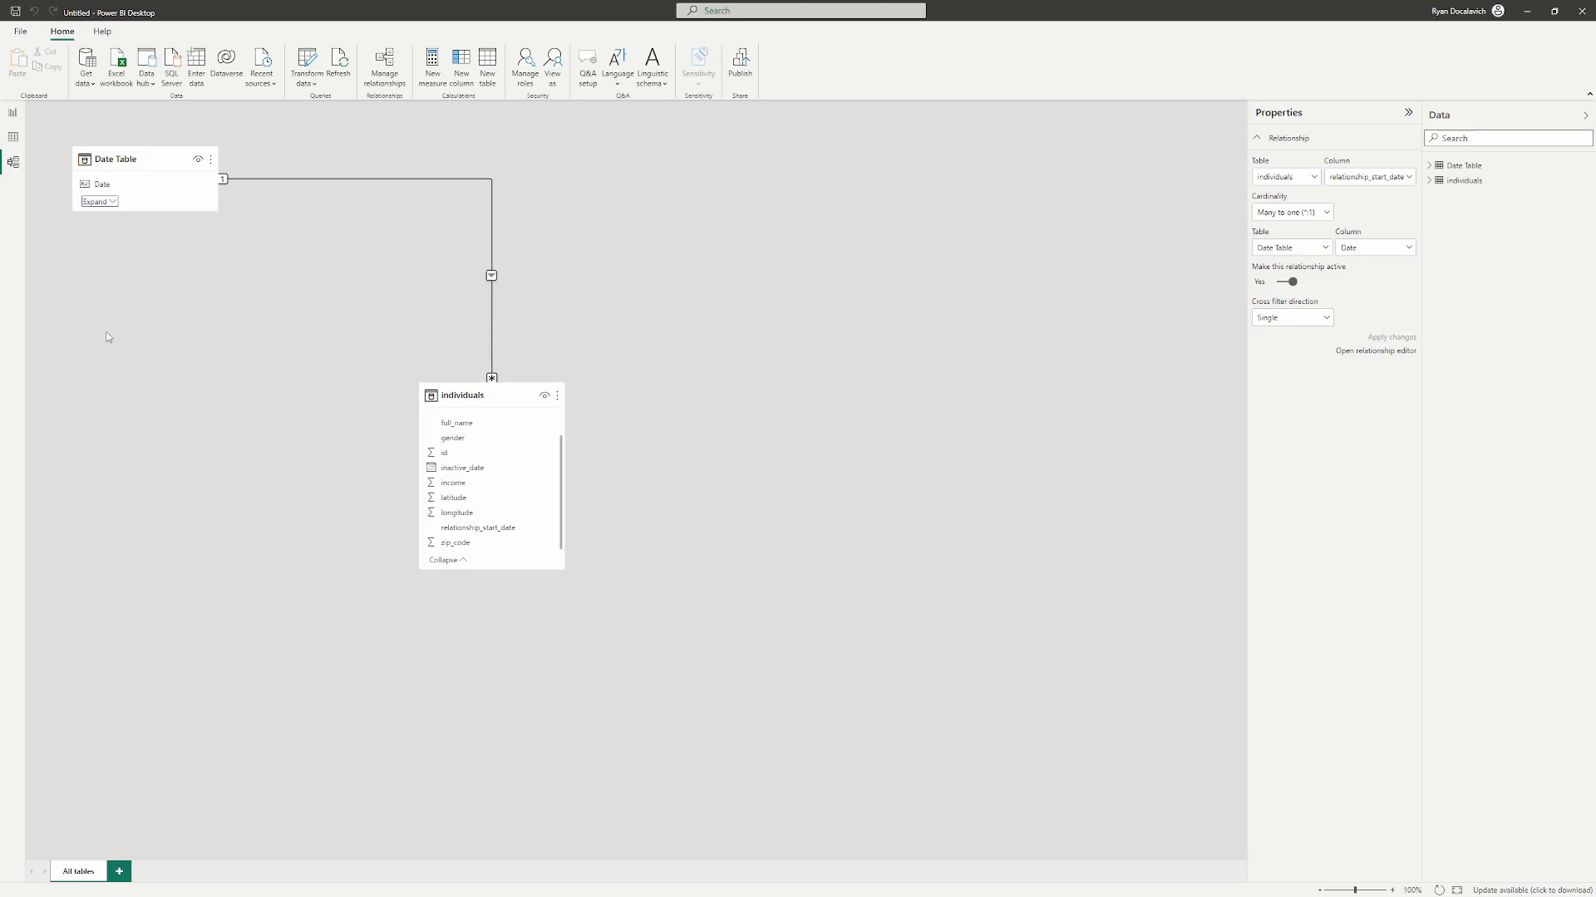
left_click(447, 560)
- From the report view, create the measure Count of Individuals = COUNTROWS( individuals ) in the individuals table
left_click(13, 112)
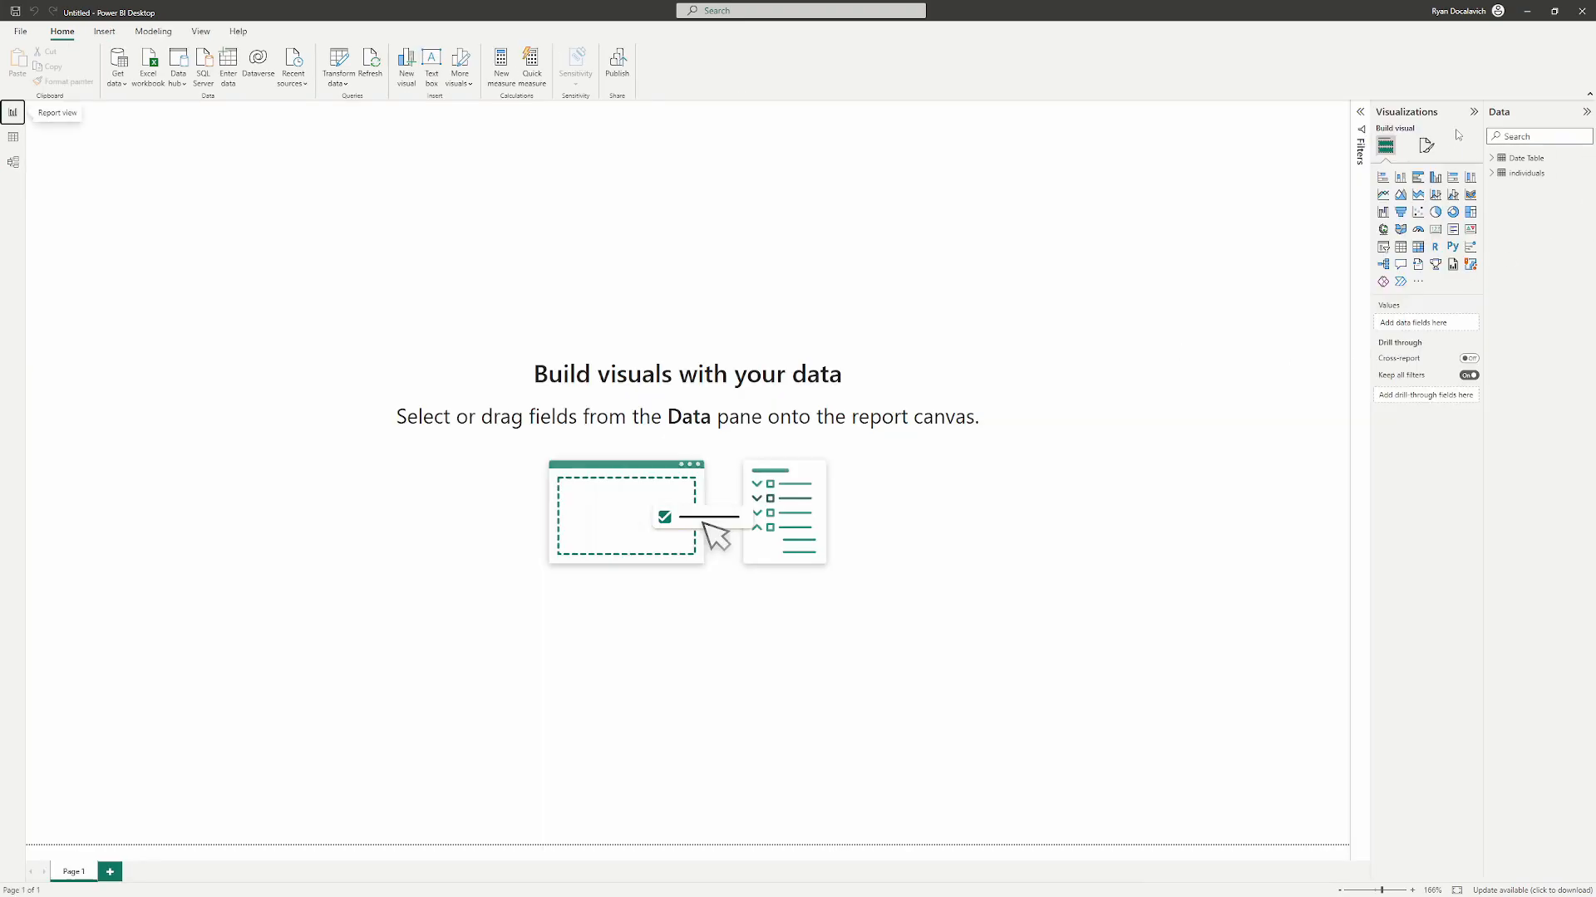
left_click(1527, 172)
left_click(252, 58)
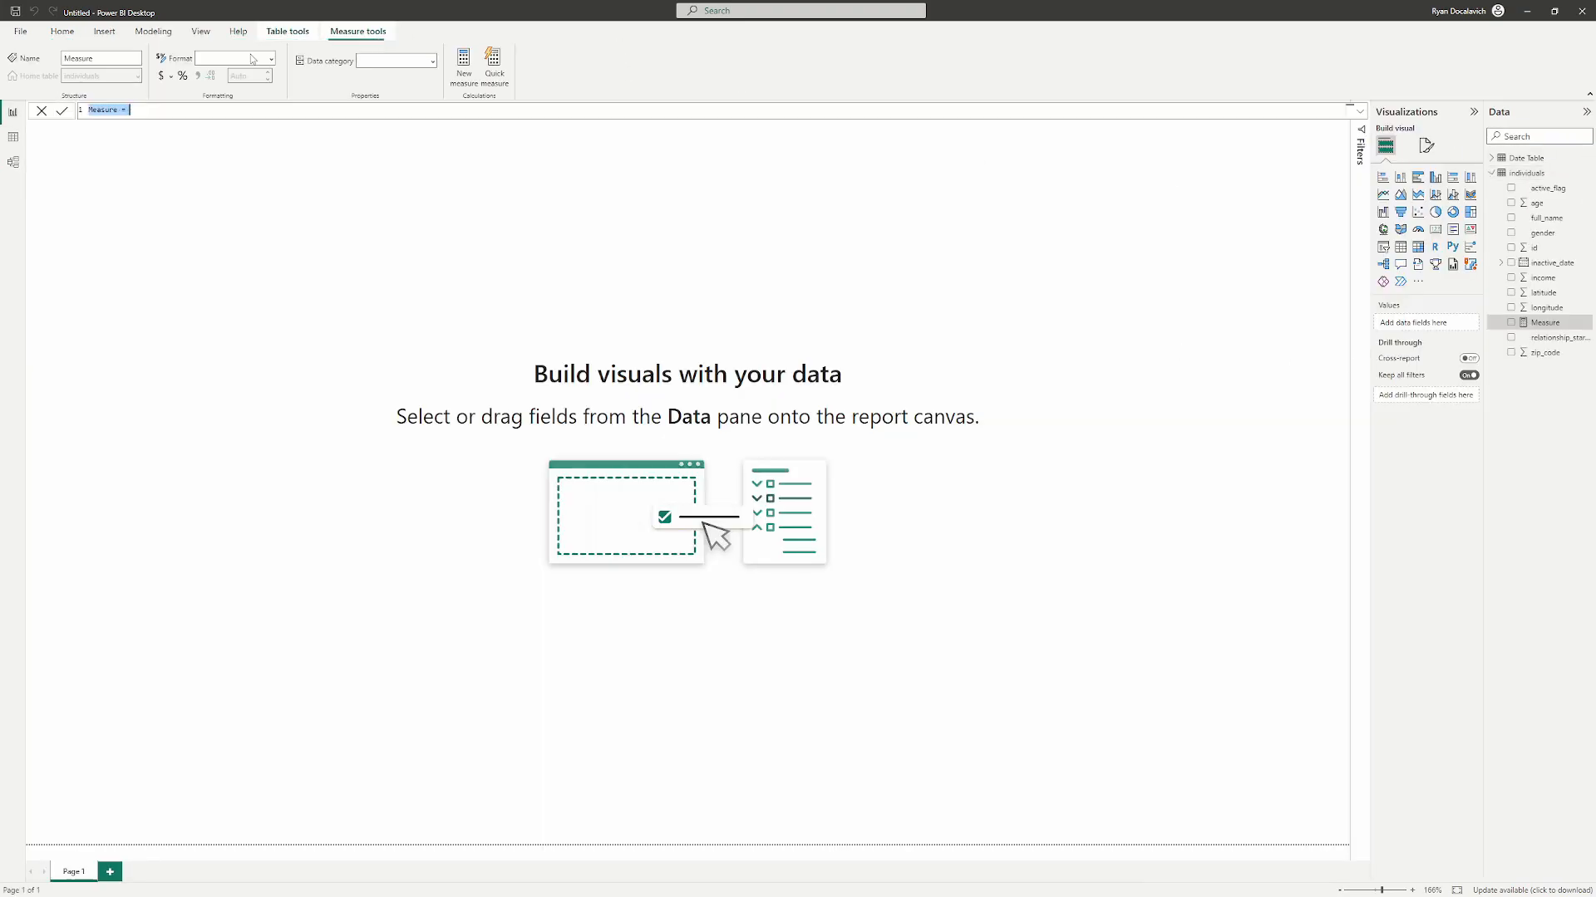
type("Count of Individuals =")
key("shift+Return")
type("COUNTROWS(")
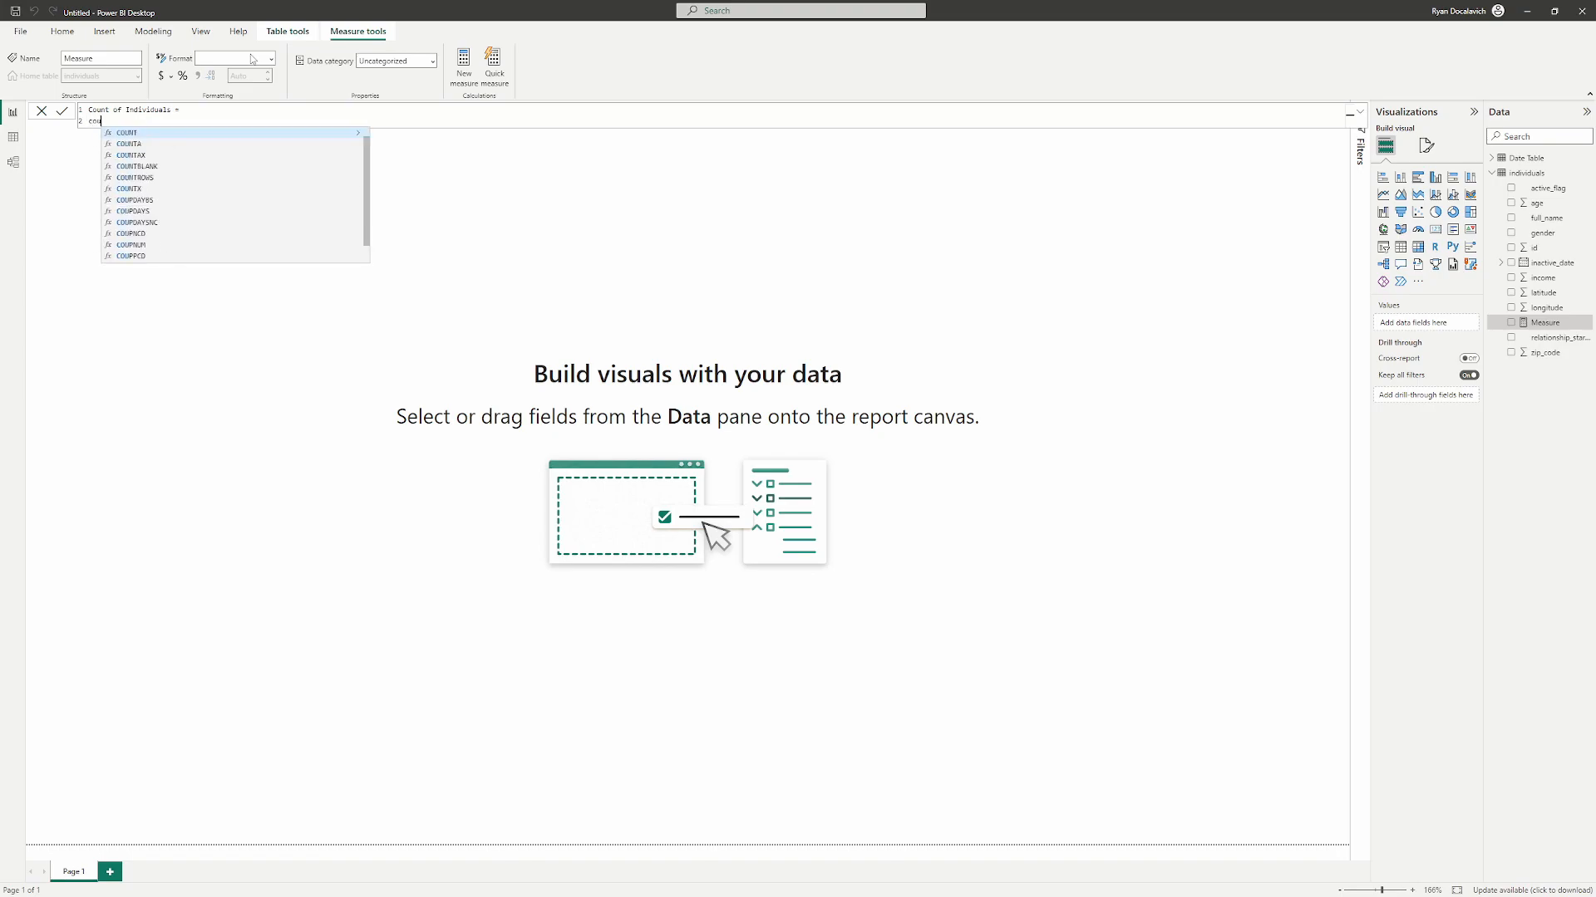
type(" individuals )")
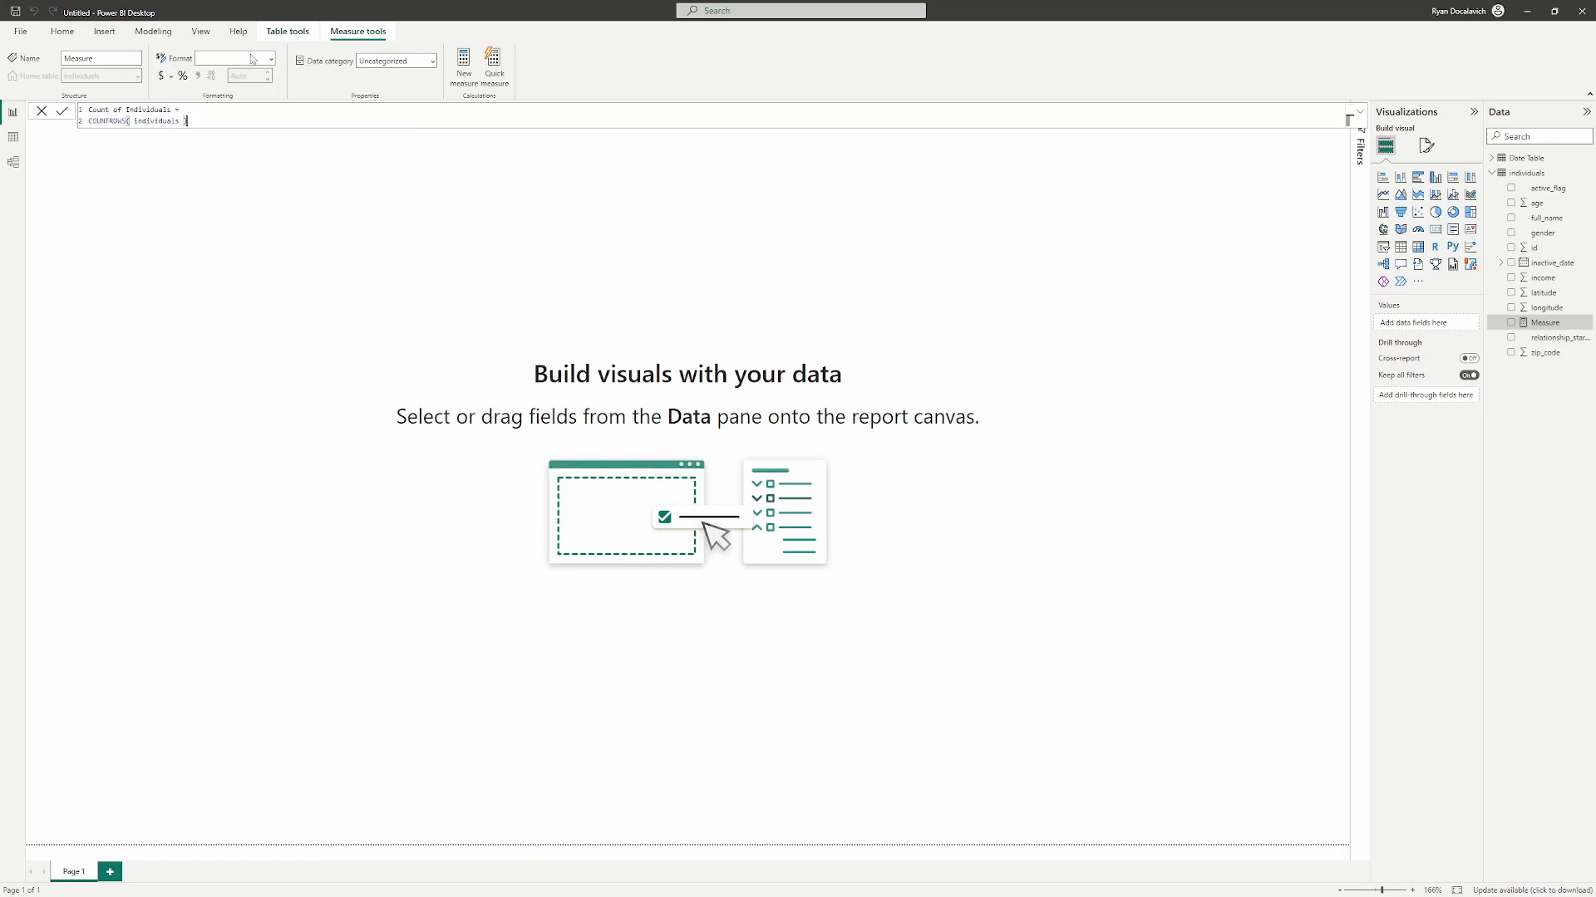
key("Return")
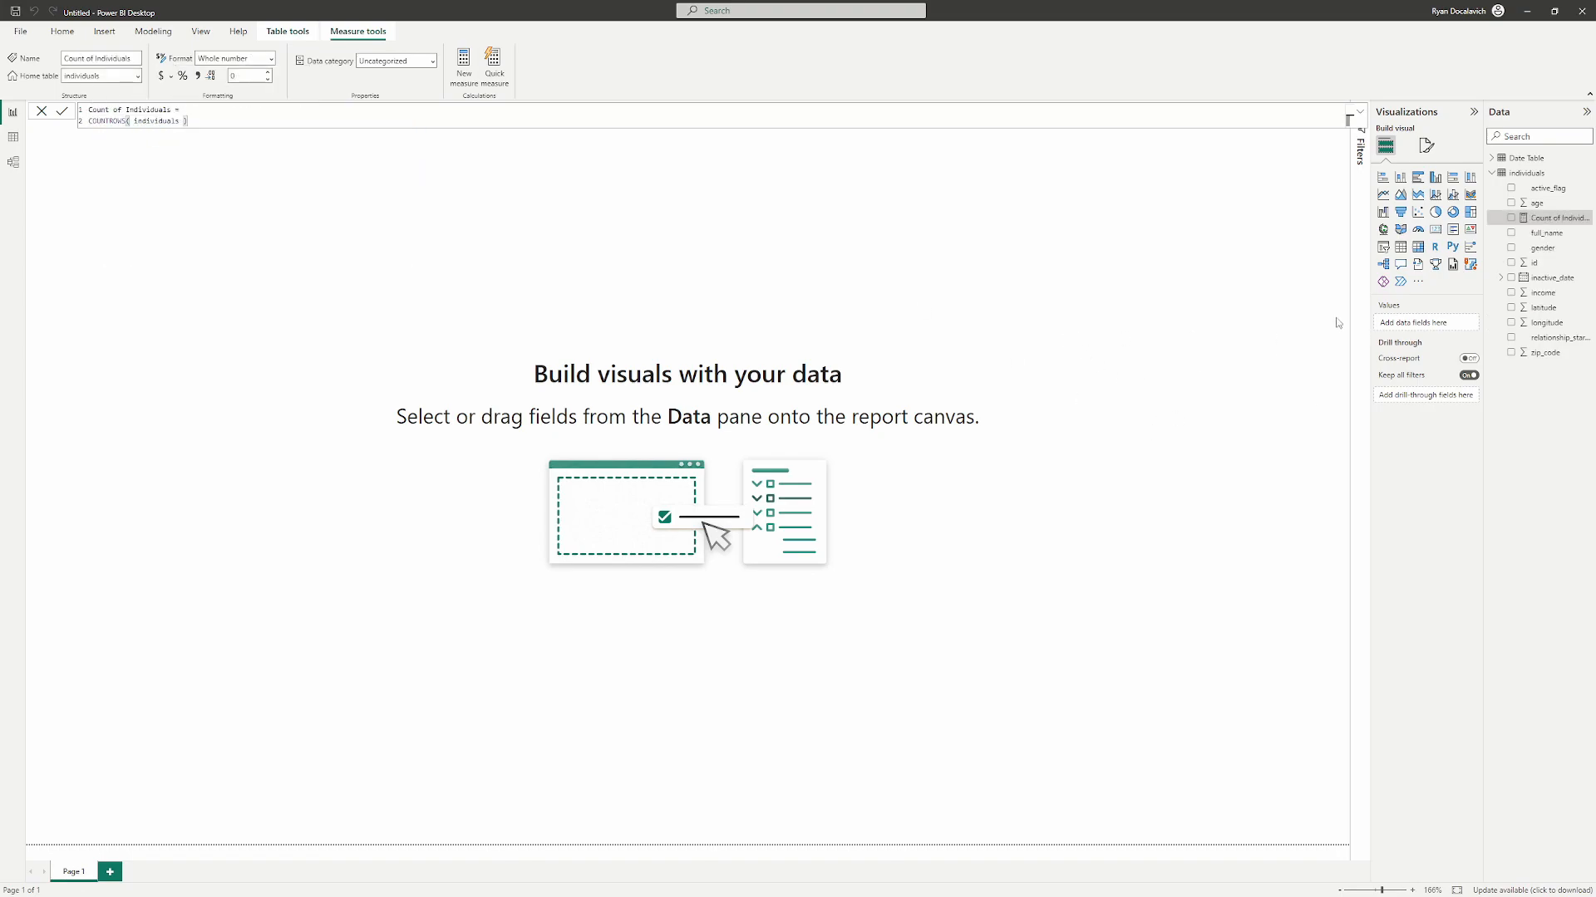
- Add a stacked column chart to the report page with Count of Individuals on its Y-axis
left_click(1418, 247)
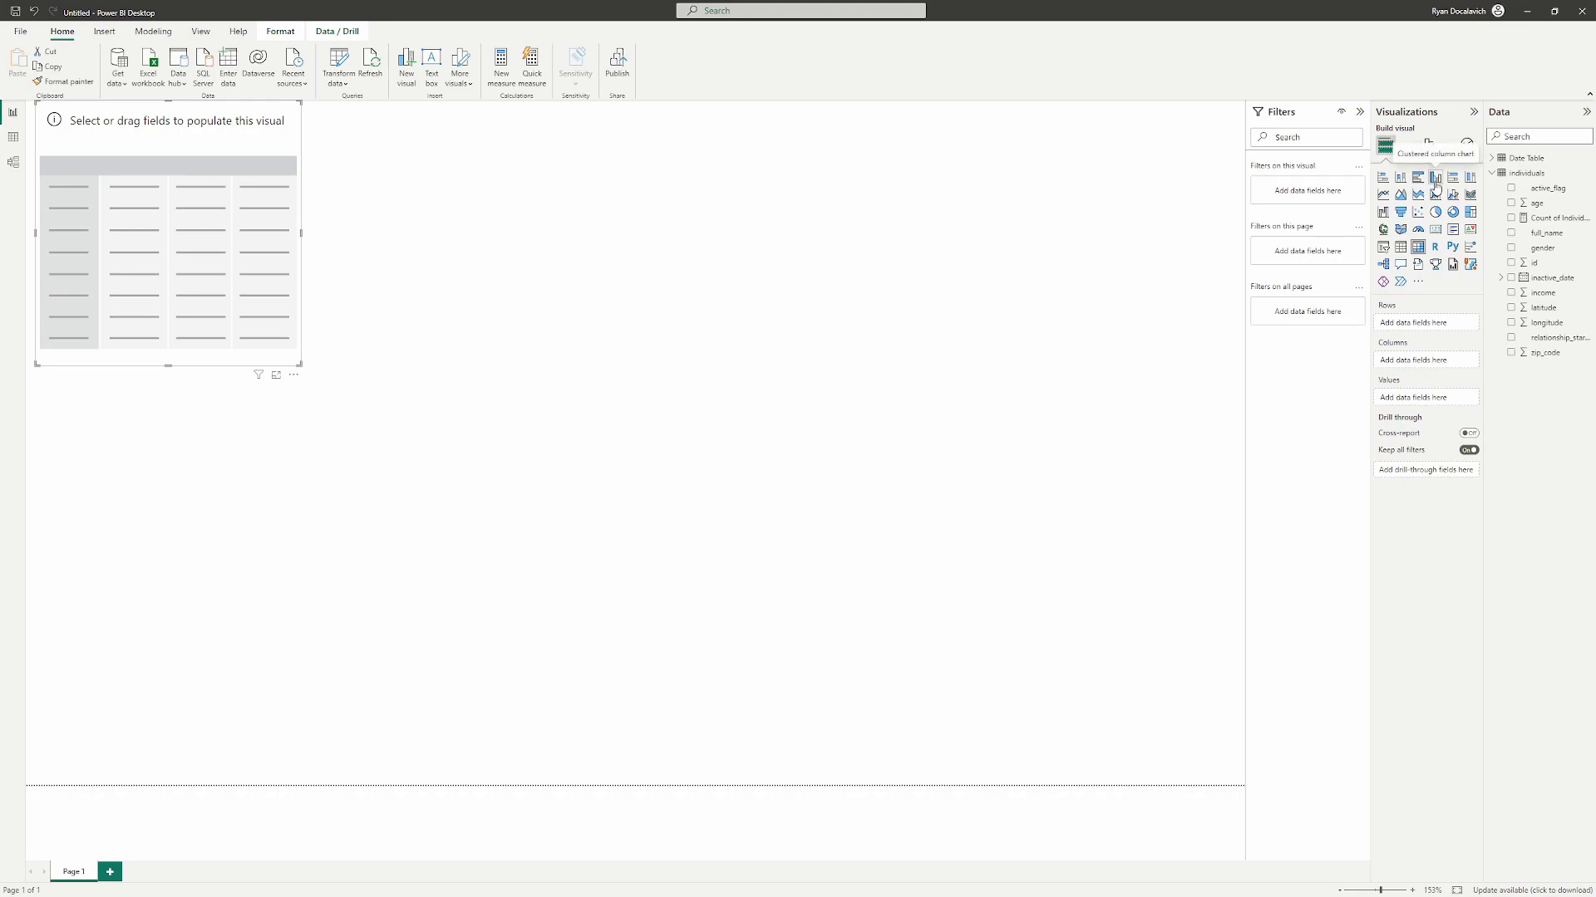
left_click(1401, 178)
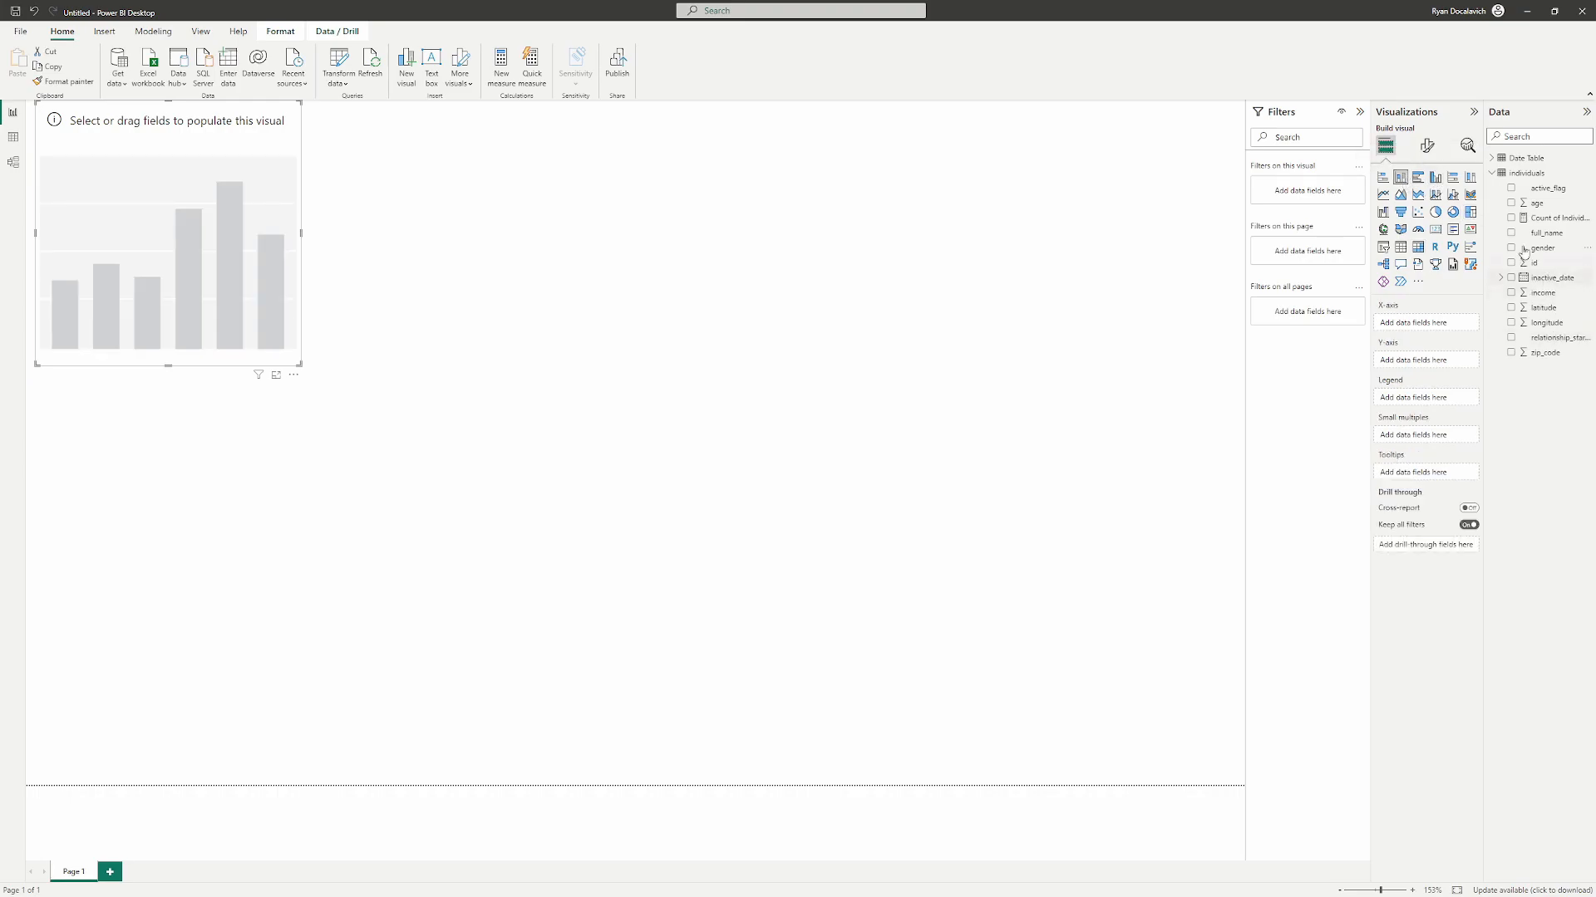
mouse_move(1545, 223)
left_mouse_down()
mouse_move(1375, 360)
mouse_move(1425, 356)
mouse_move(1422, 407)
left_mouse_up()
left_click(1512, 219)
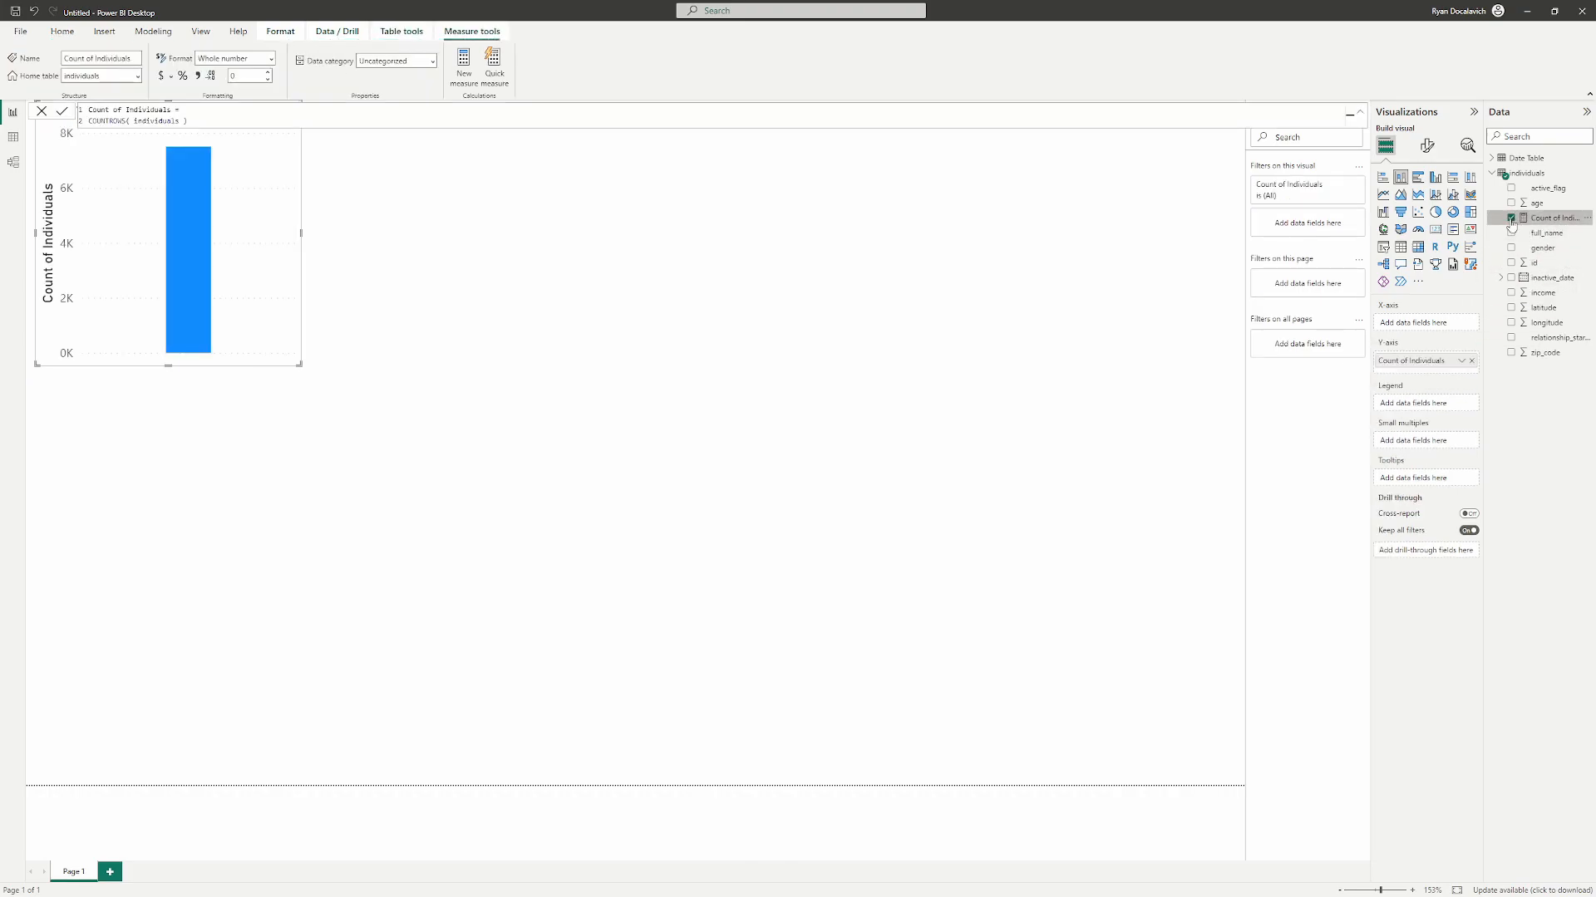
- Enlarge the Count of Individuals chart and move it toward the middle of the report page
left_click_drag(113, 175, 515, 358)
left_click_drag(438, 285, 263, 237)
mouse_move(489, 418)
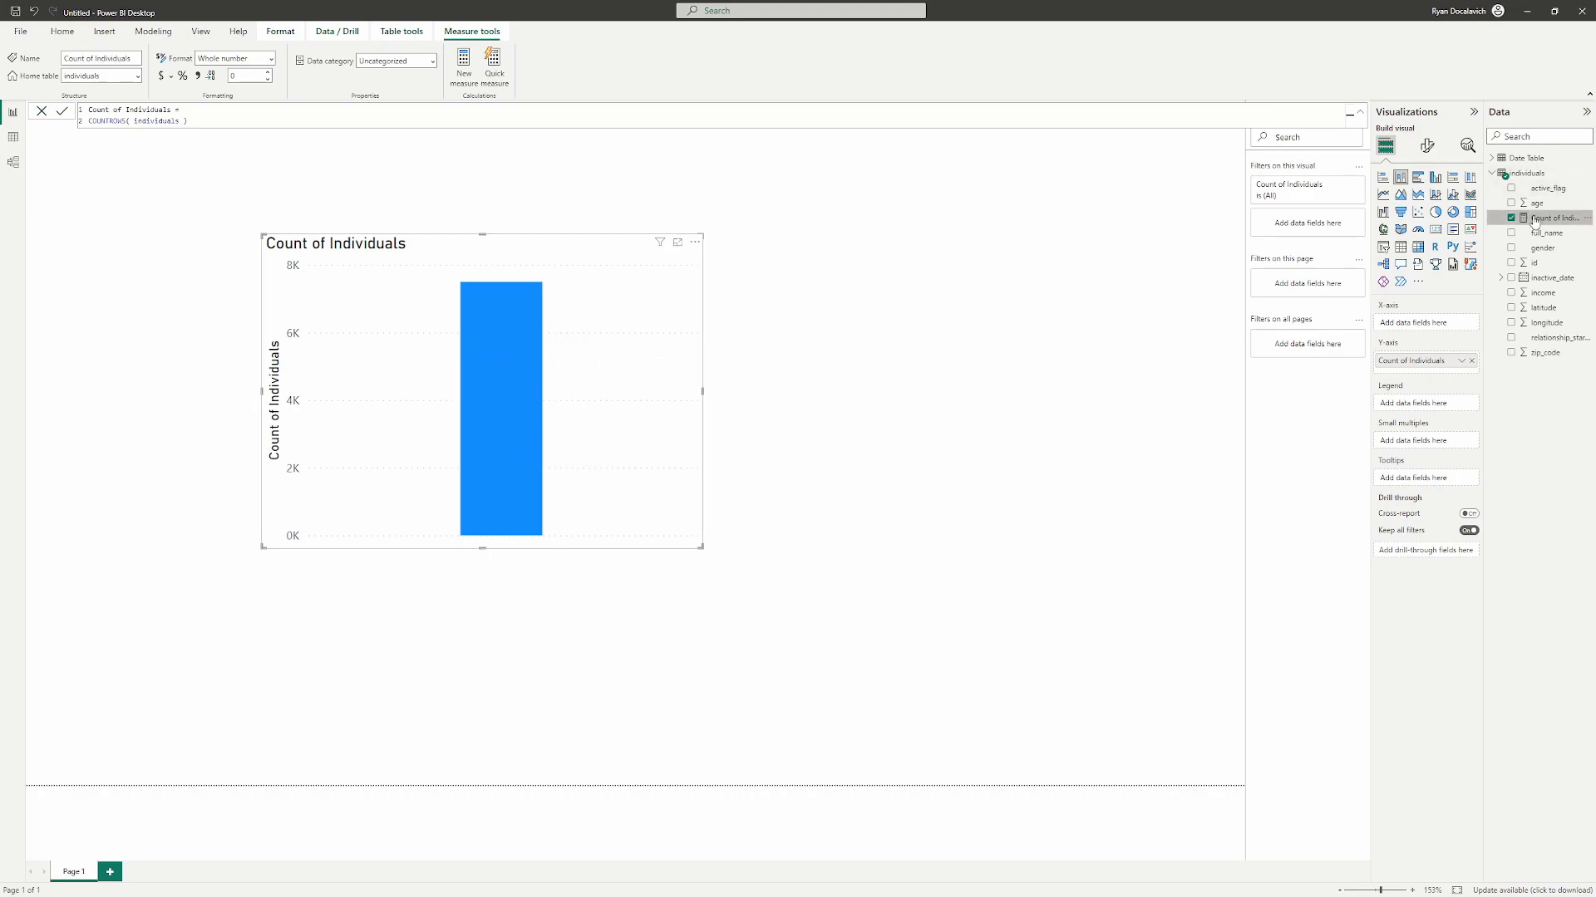
- Try Date Table's Date on the chart's X-axis, view the chart in focus mode, and take Date off again
left_click(1492, 158)
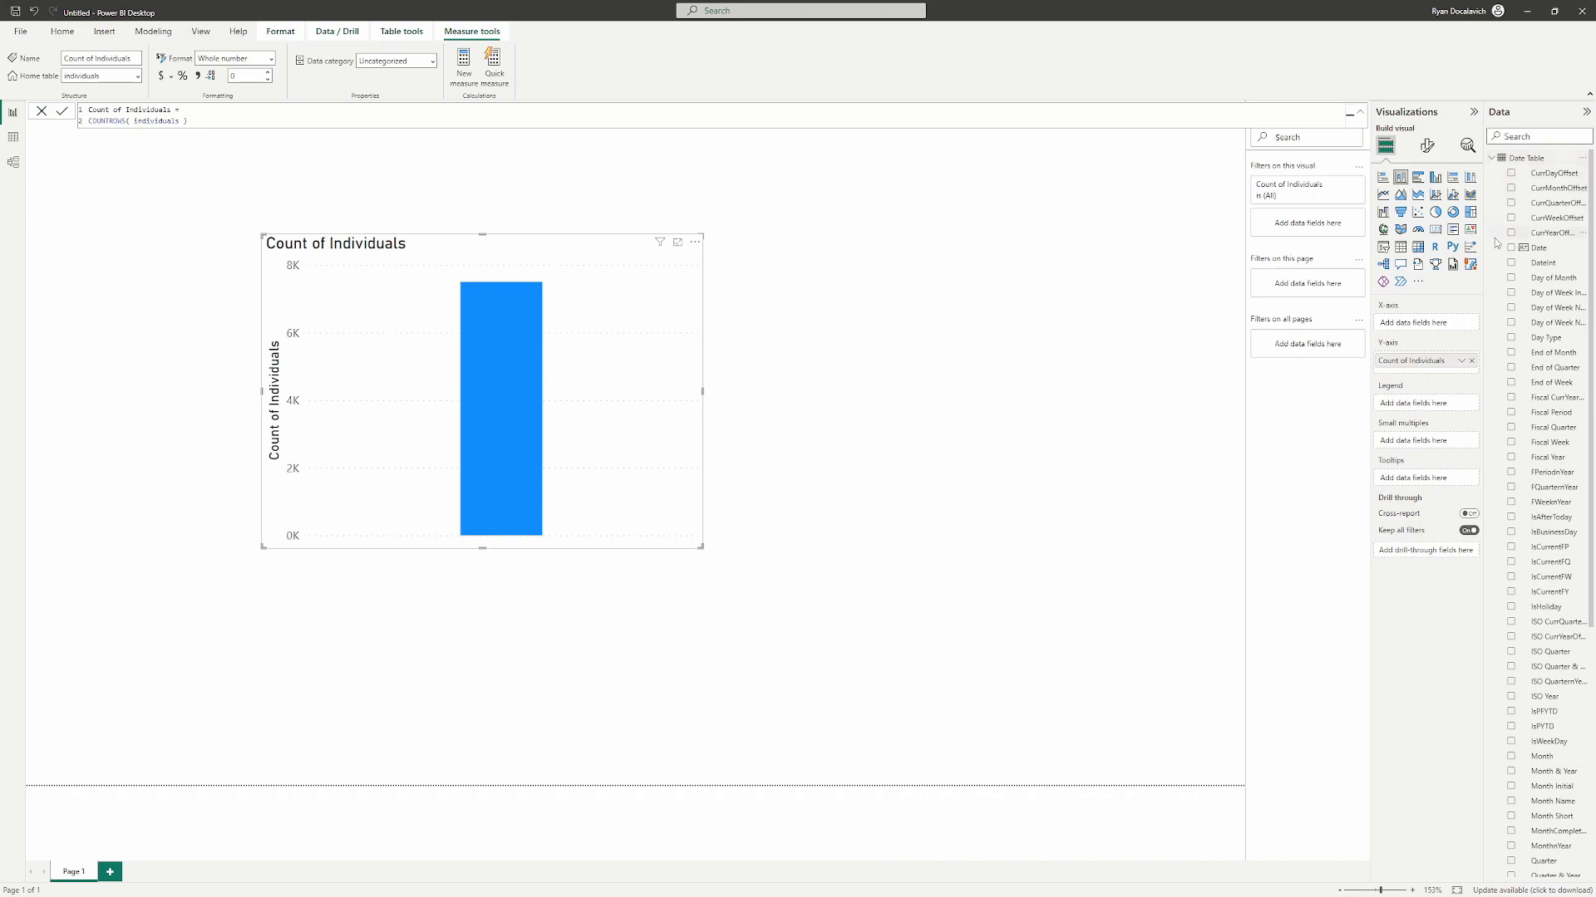
left_click_drag(1547, 254, 1413, 324)
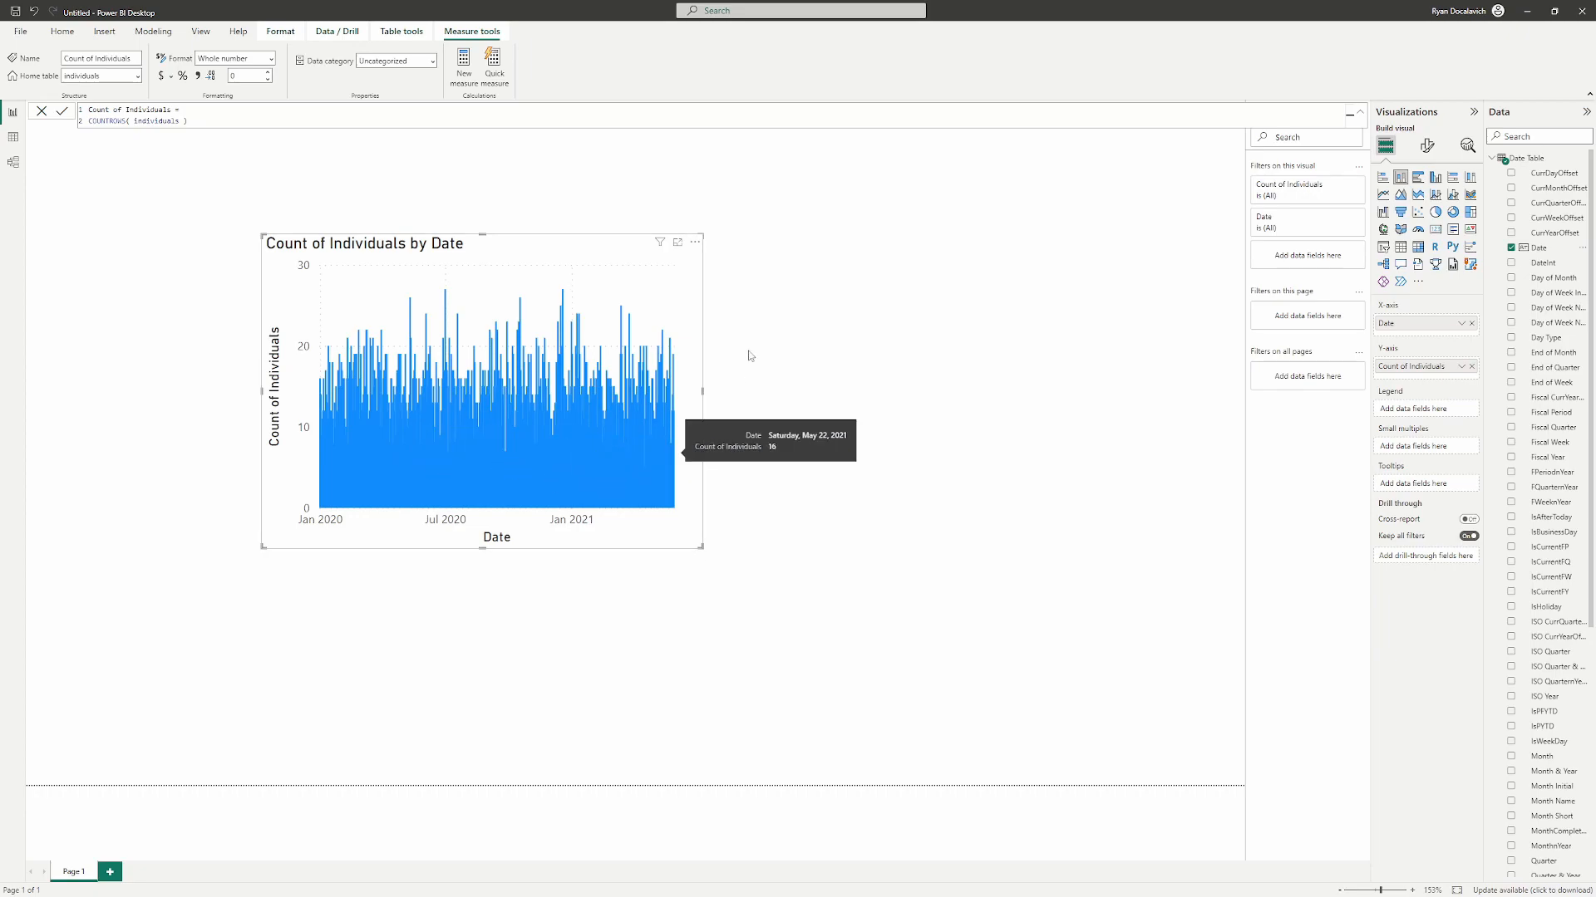
left_click(677, 241)
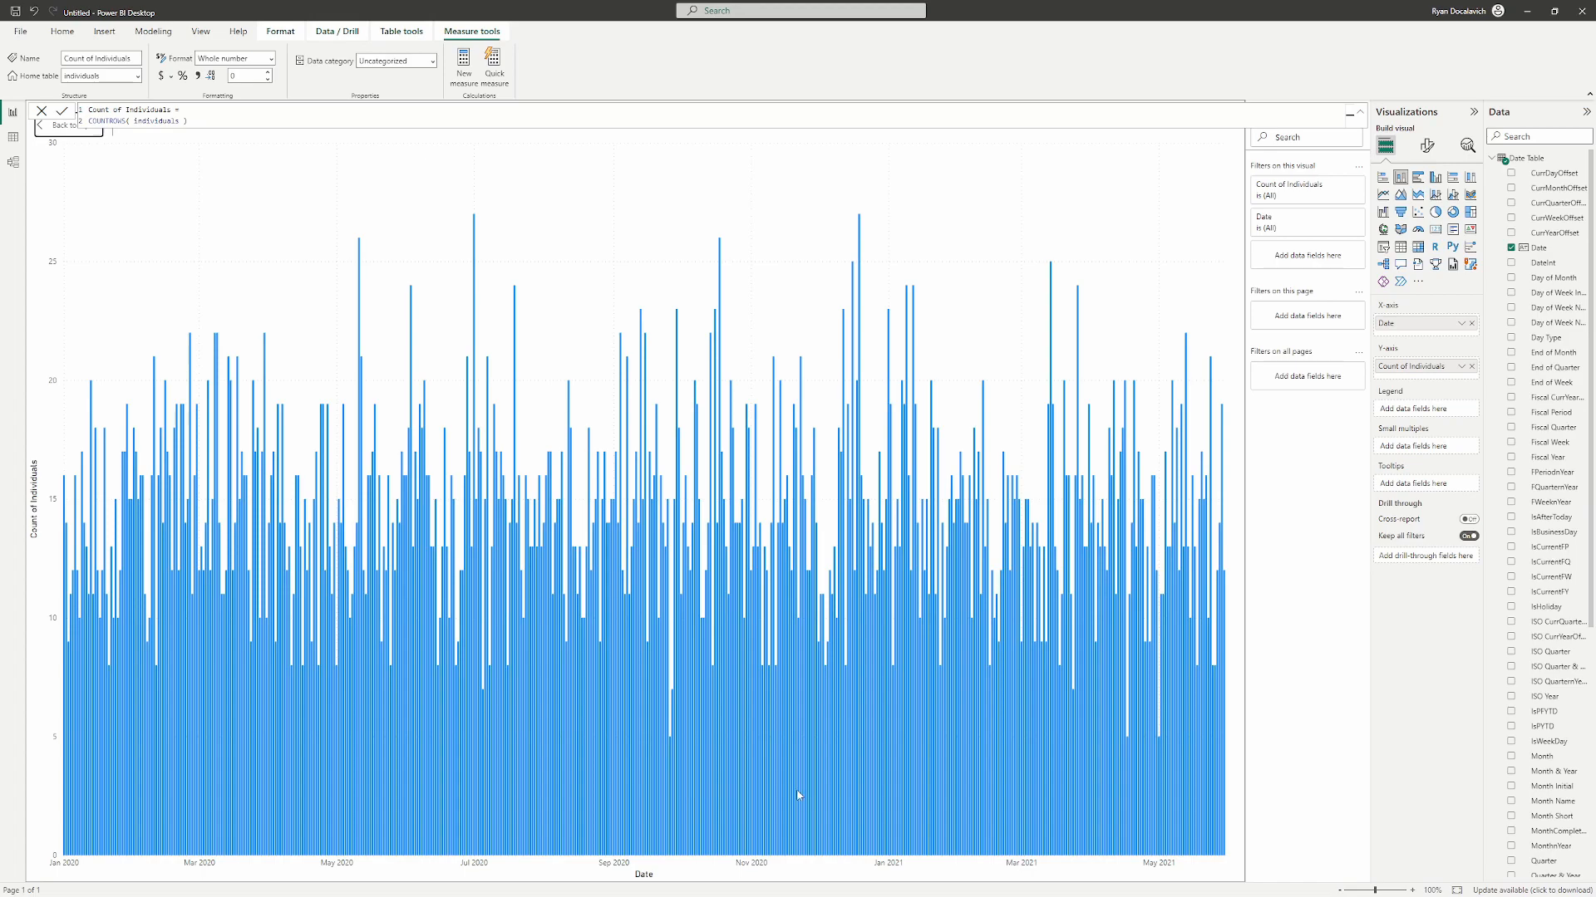
left_click(48, 129)
left_click(1510, 248)
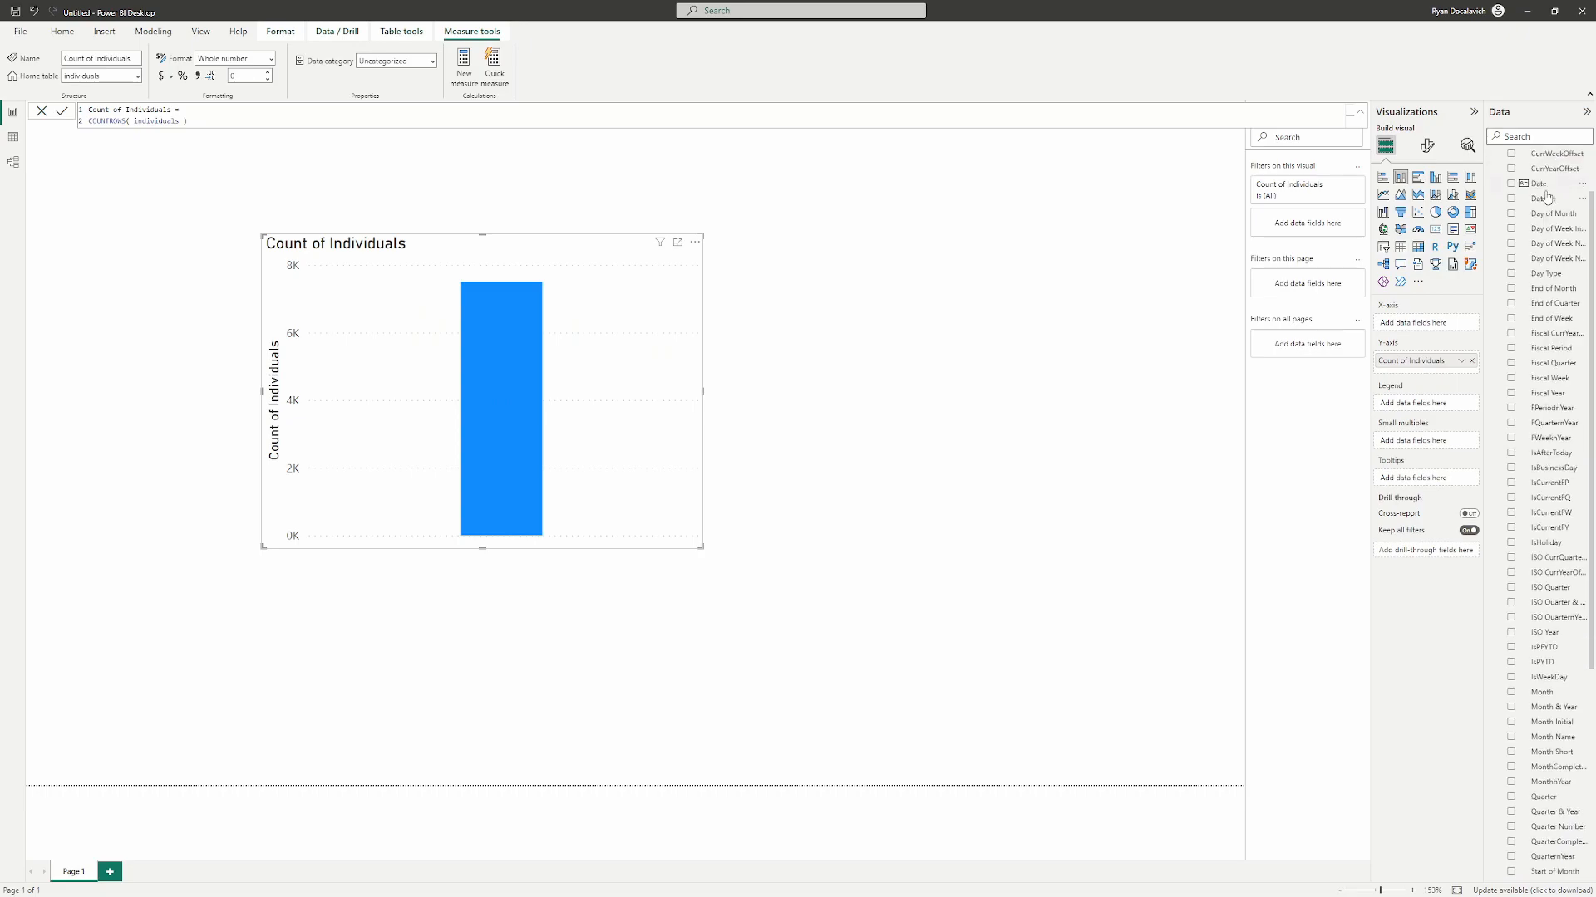
- Search the fields for "fis" and put Fiscal Year on the chart's X-axis
left_click(1519, 135)
type("fis")
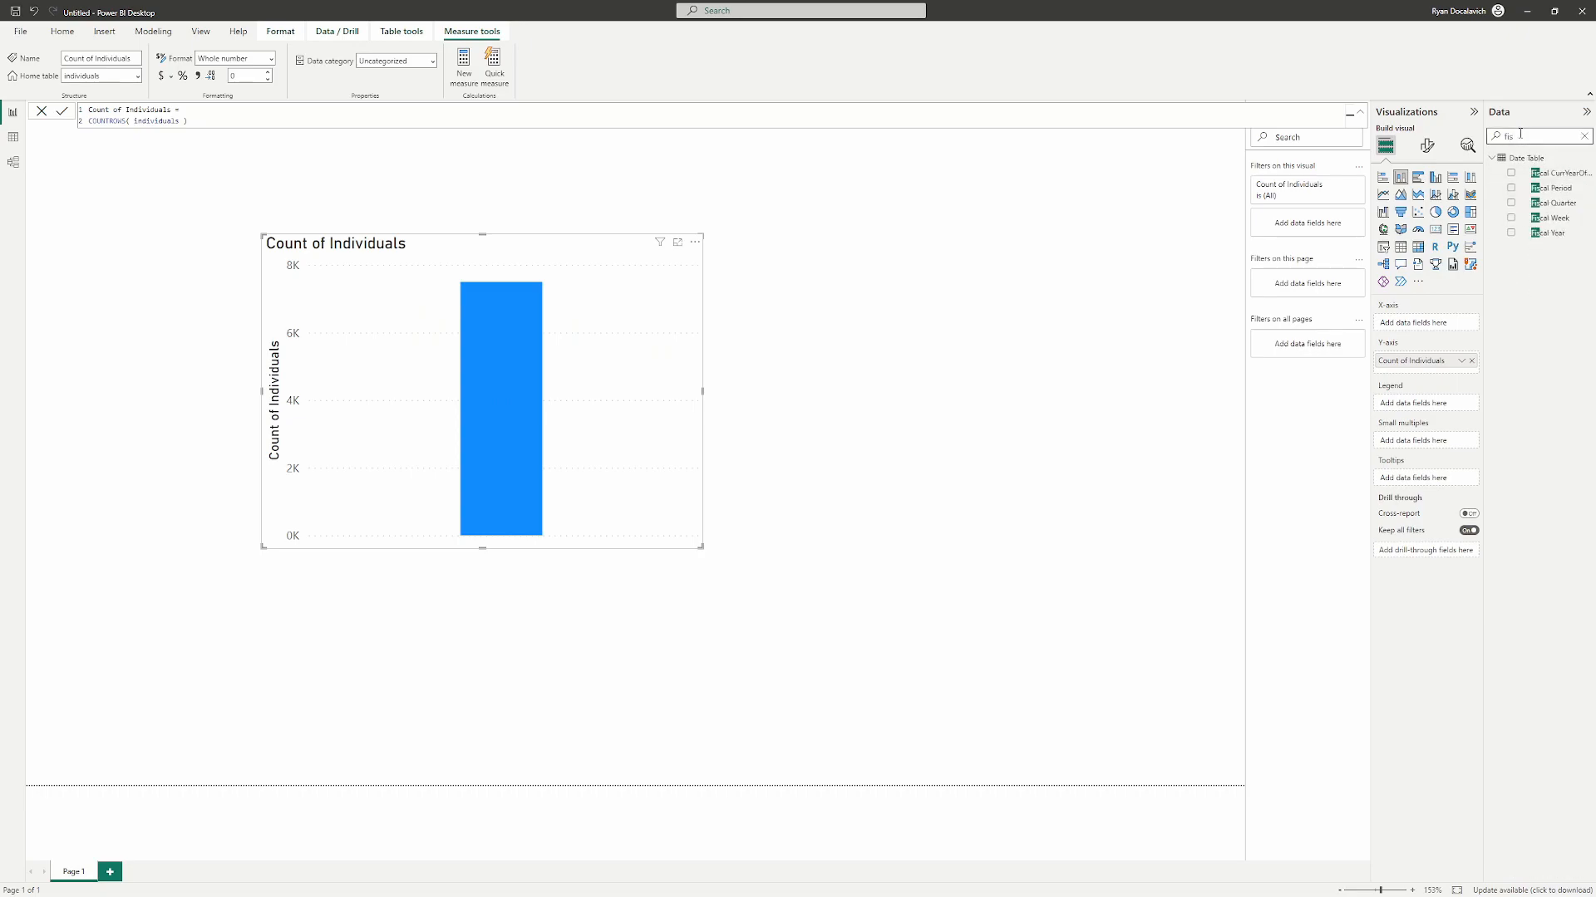
left_click_drag(1550, 233, 1421, 324)
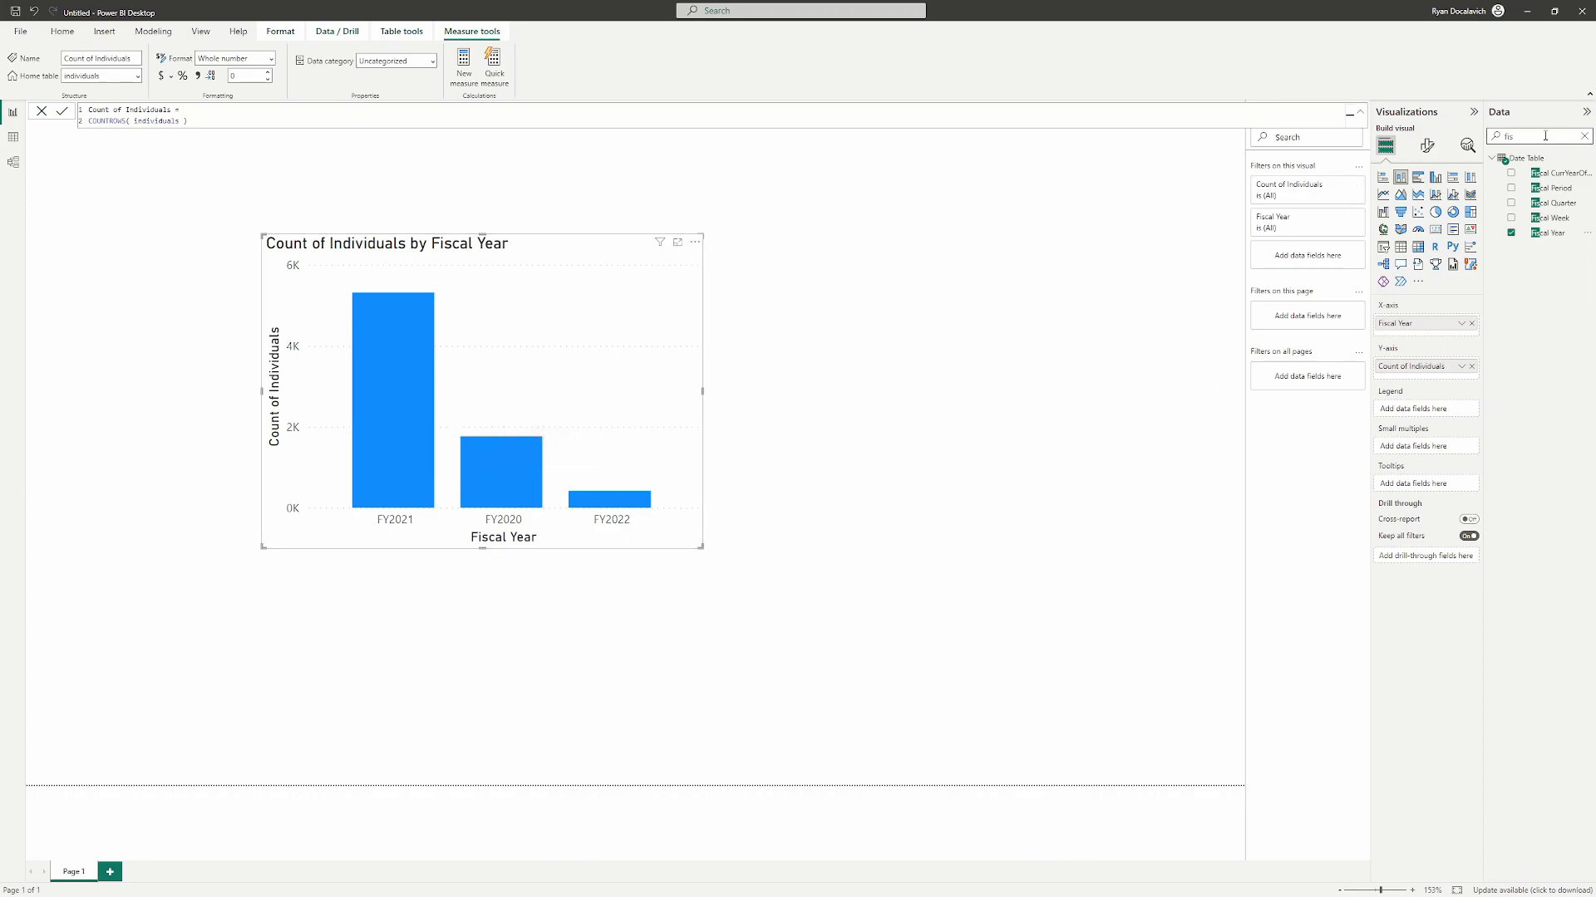
- Search the fields for "month &" and add Month & Year below Fiscal Year on the chart's X-axis
type("mont")
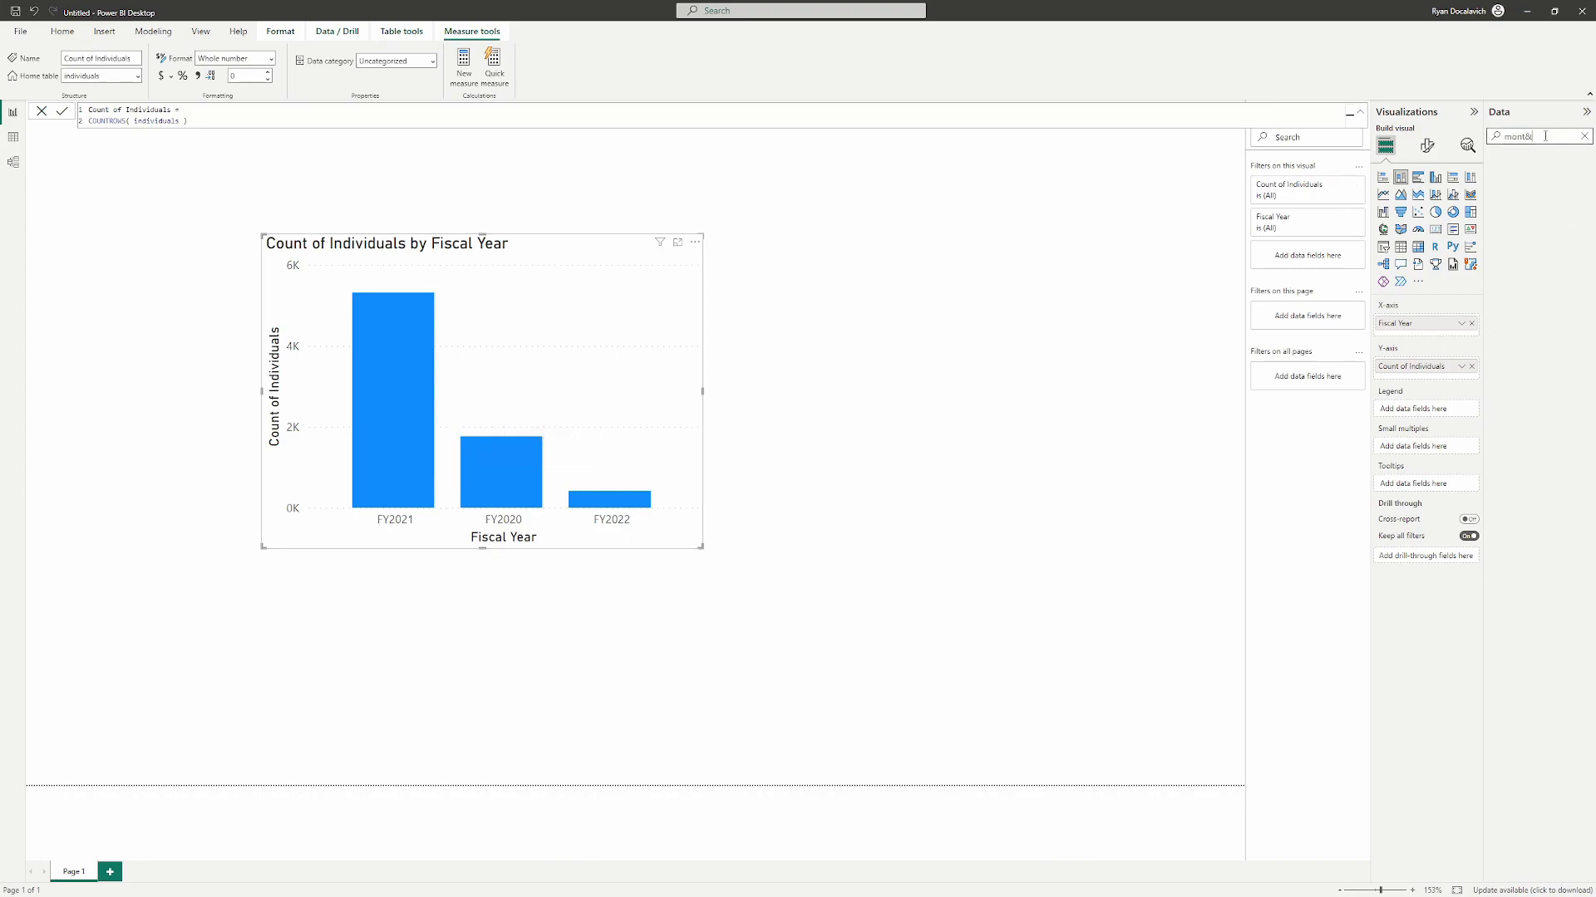
type("h &")
left_click_drag(1567, 183, 1402, 333)
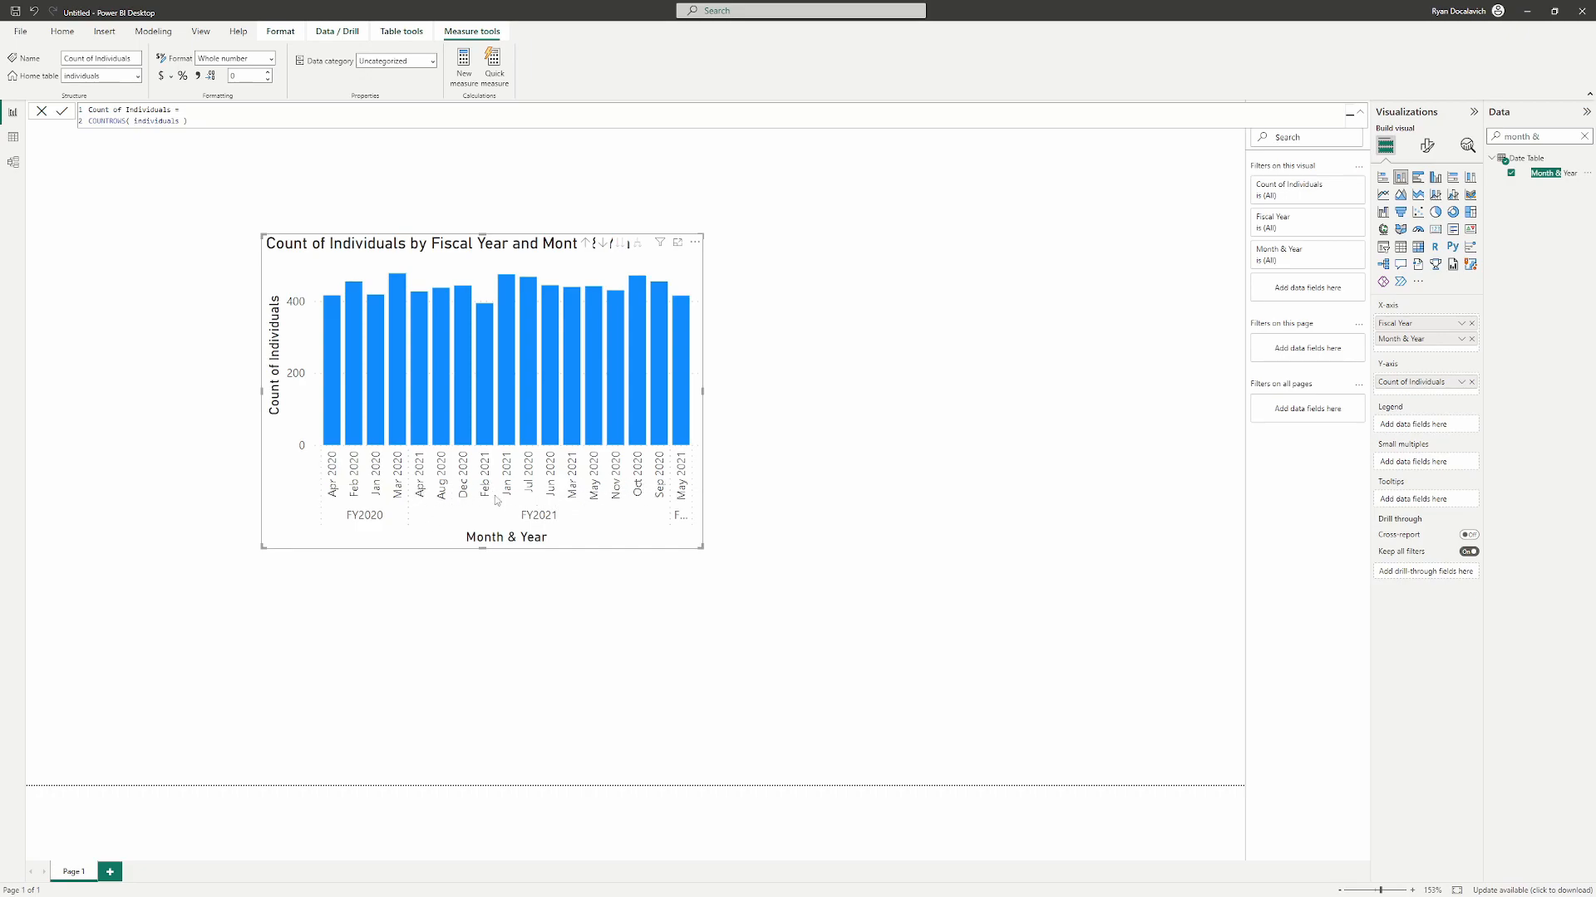
- In the data view of Date Table, sort the Month & Year column by the MonthnYear column
left_click(14, 138)
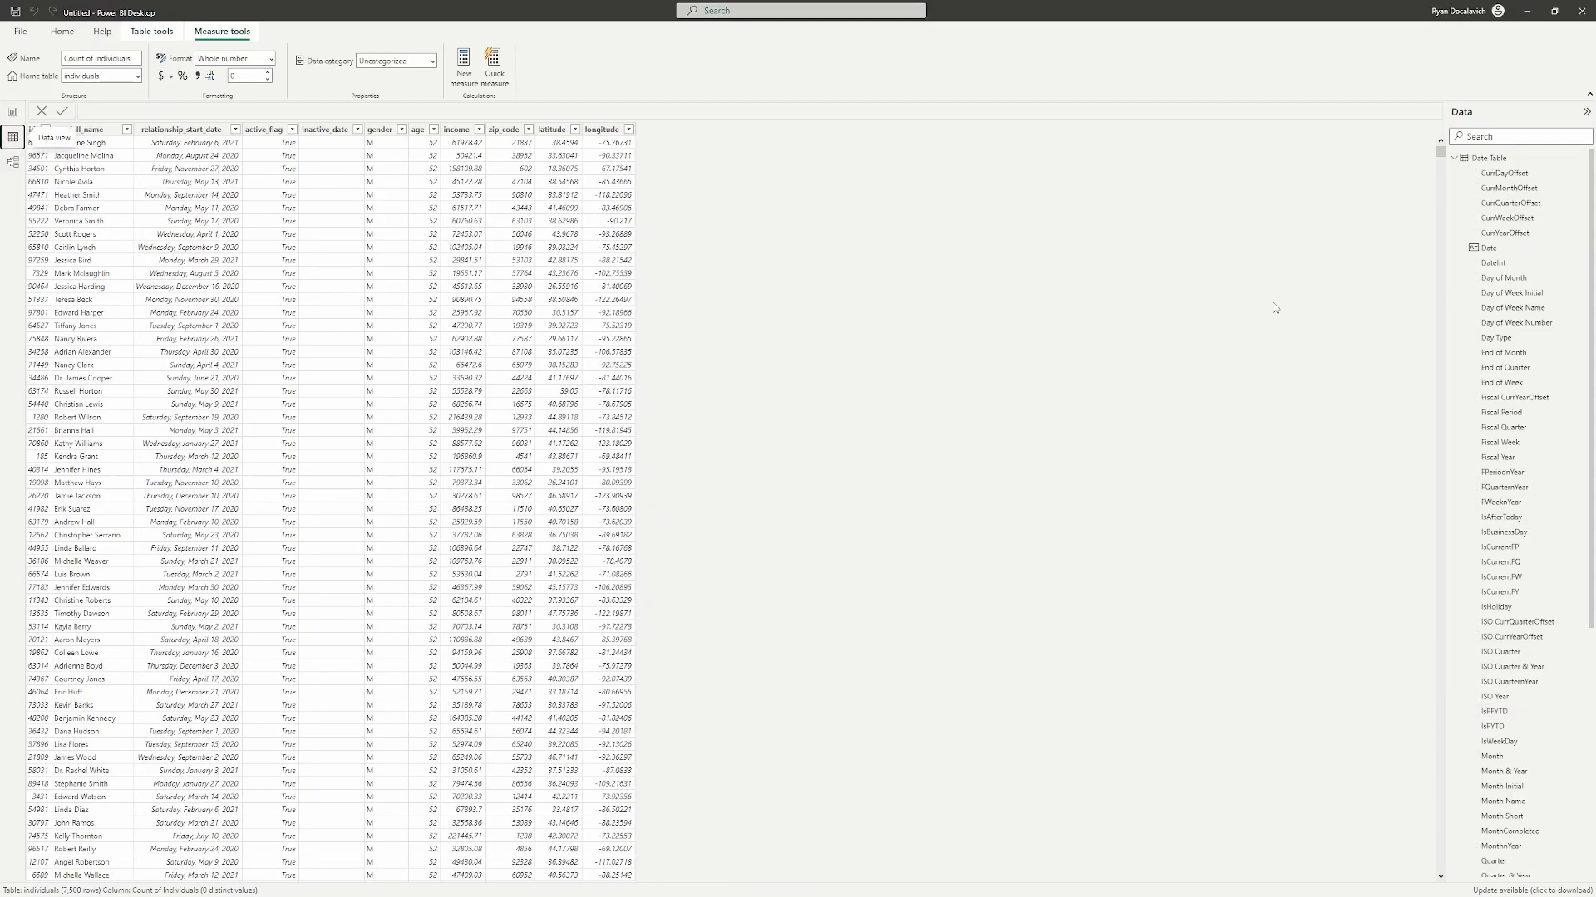
left_click(1487, 159)
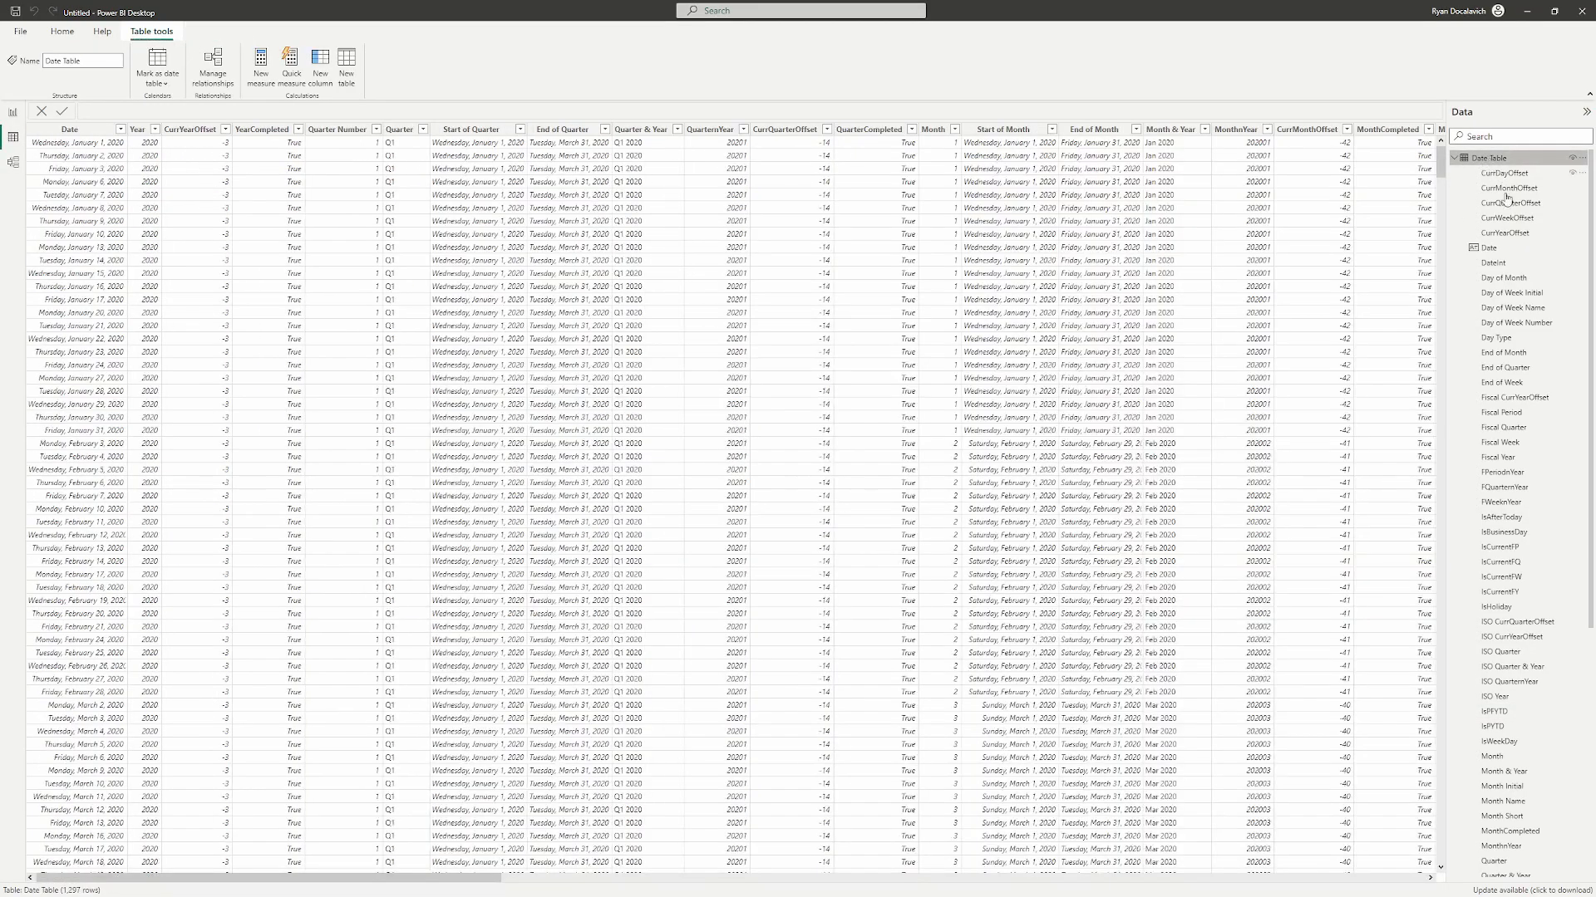
left_click(1161, 131)
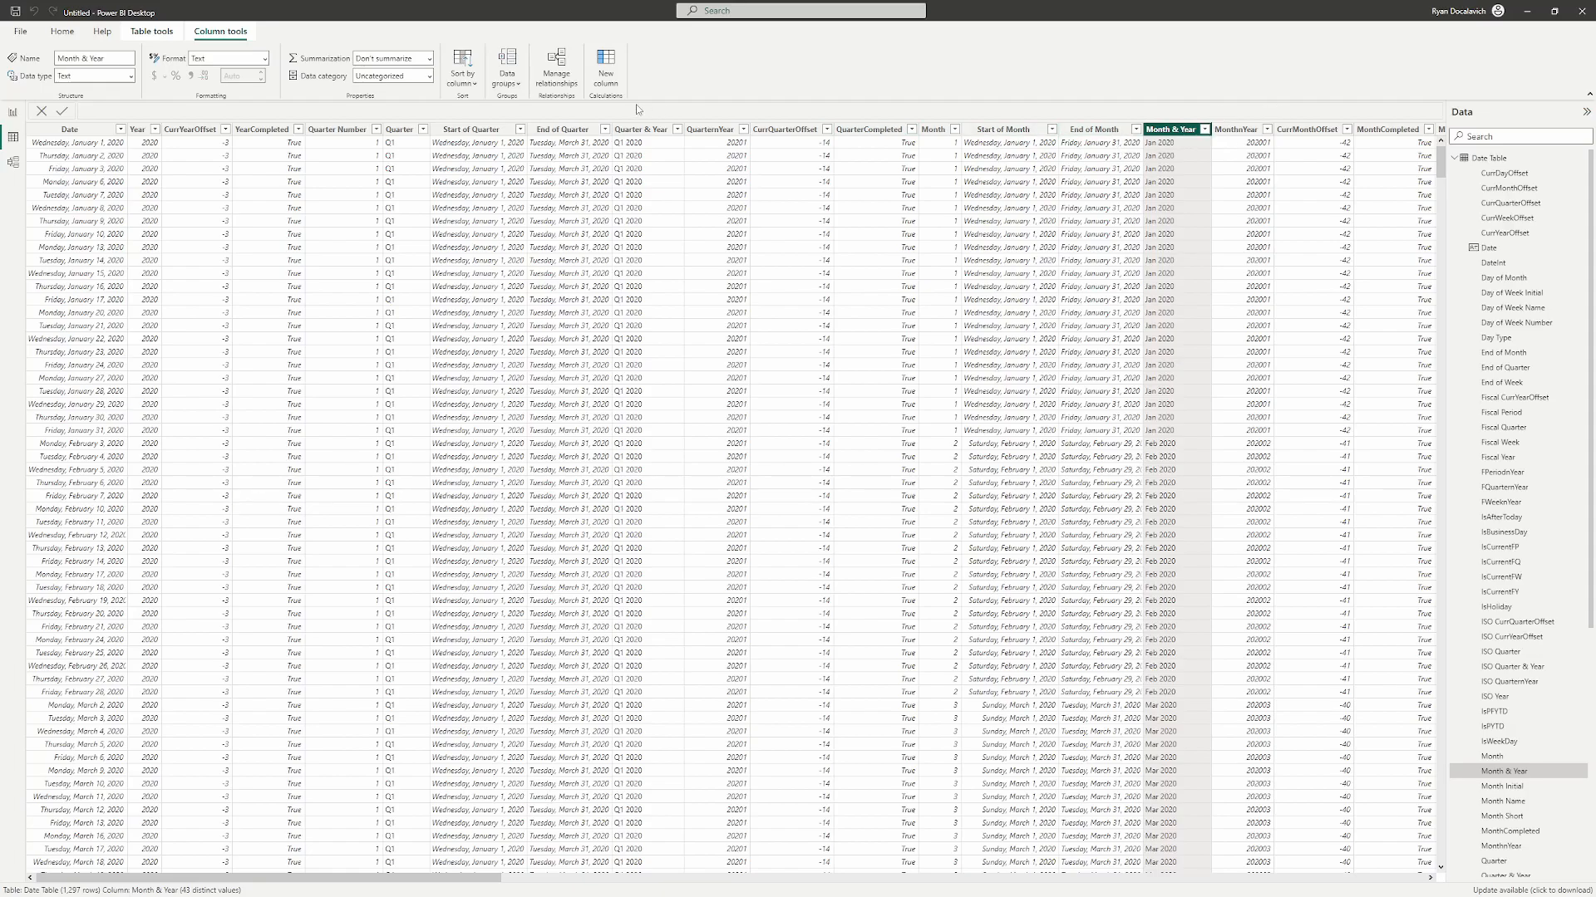
left_click(462, 73)
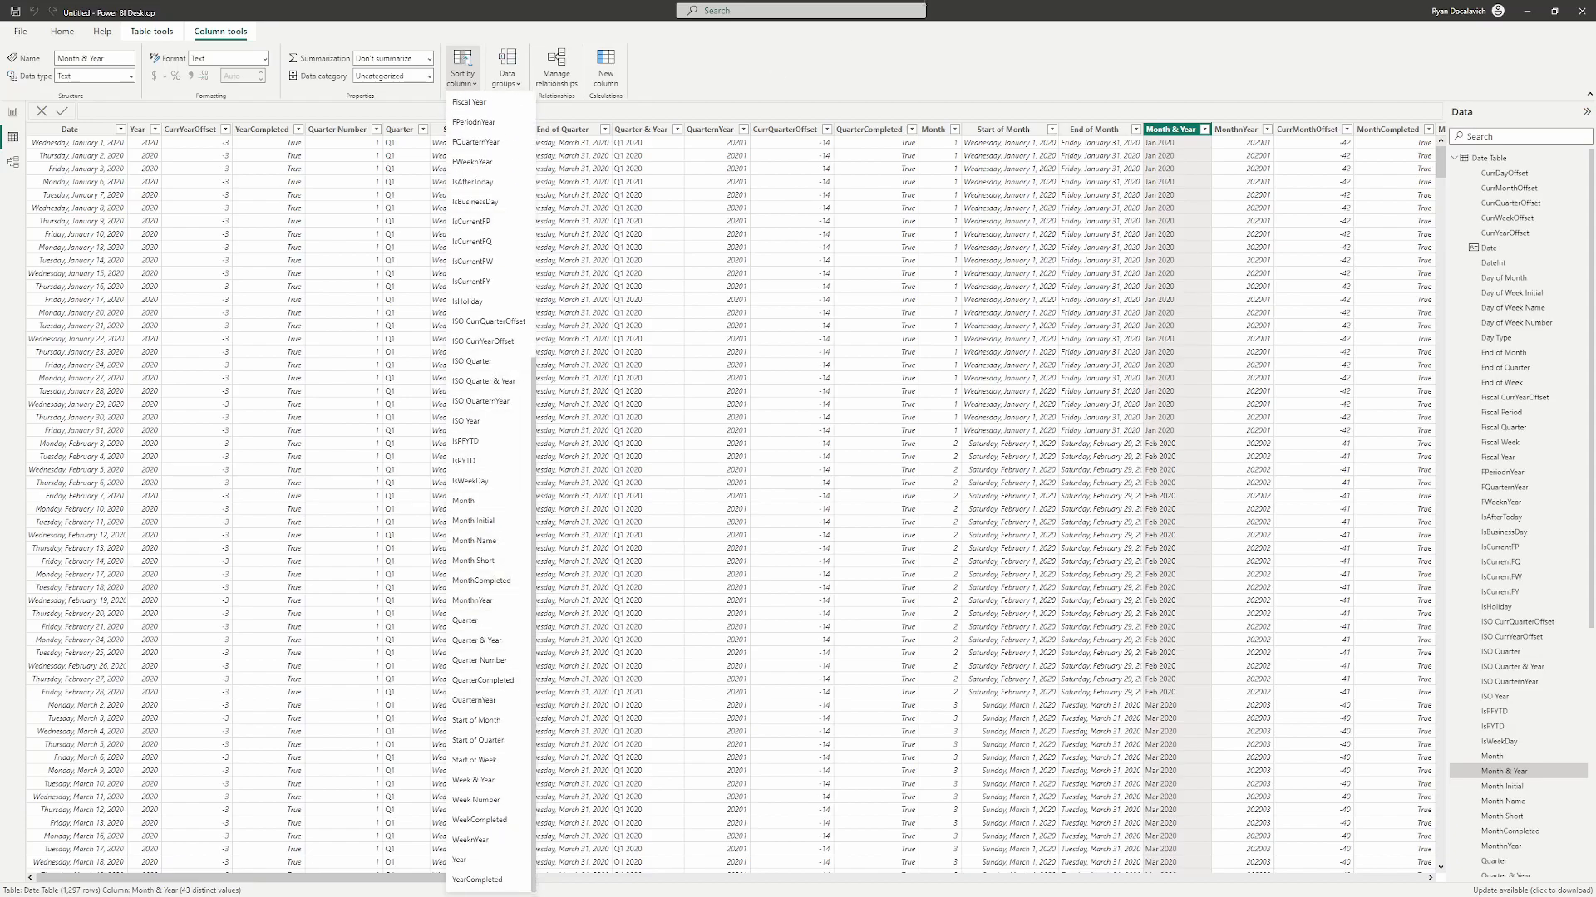
left_click(1110, 103)
left_click(1237, 129)
left_click(1173, 132)
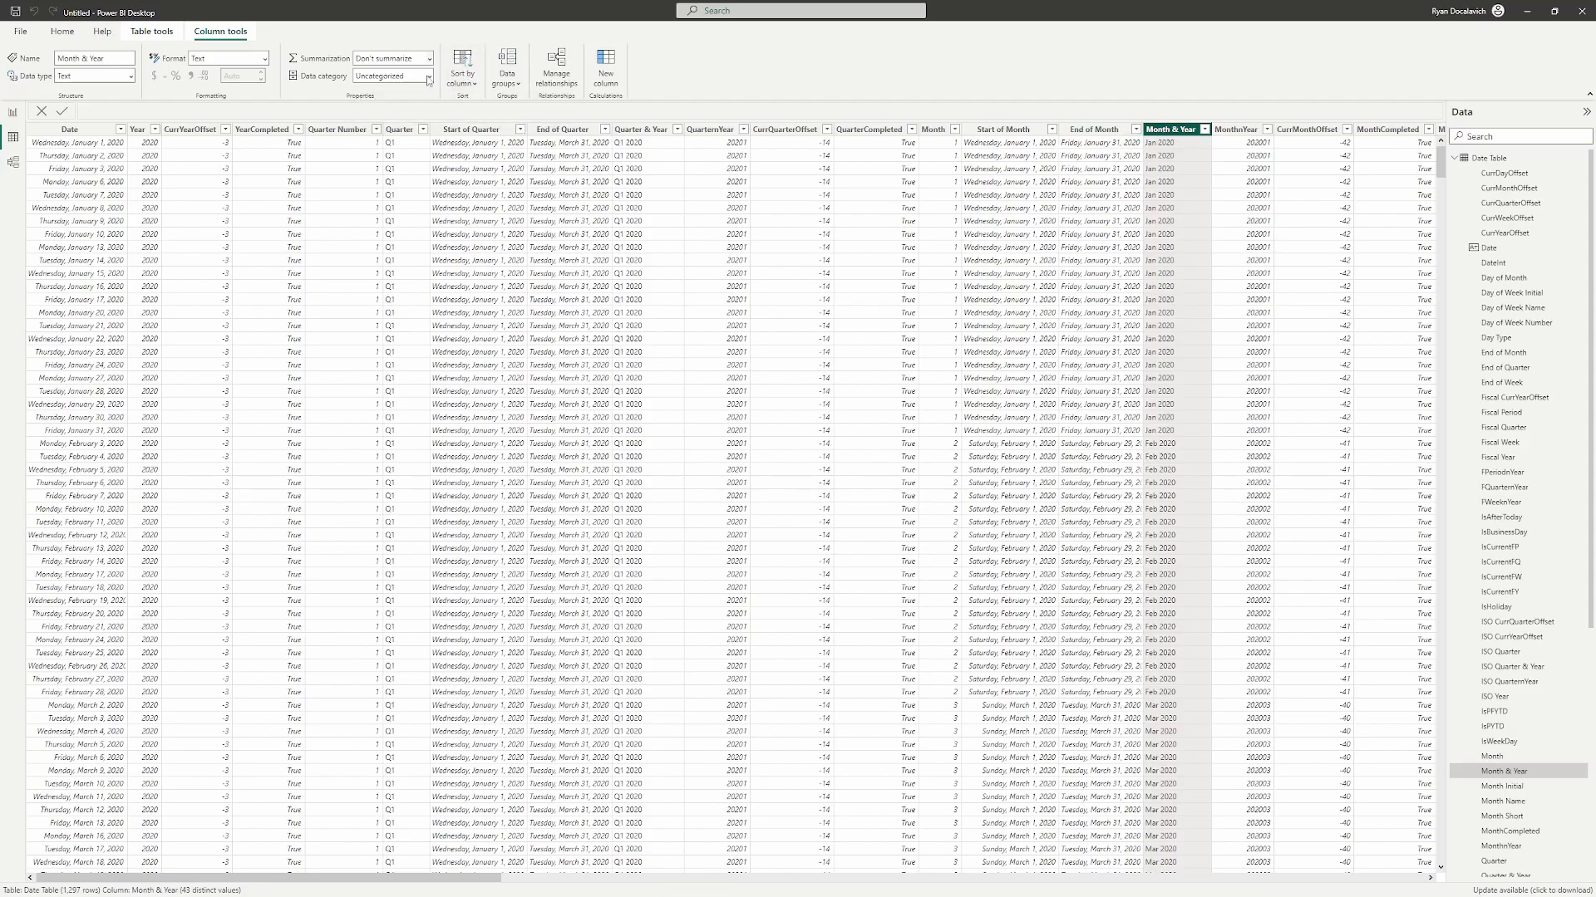
left_click(460, 81)
scroll(481, 370, "down", 5)
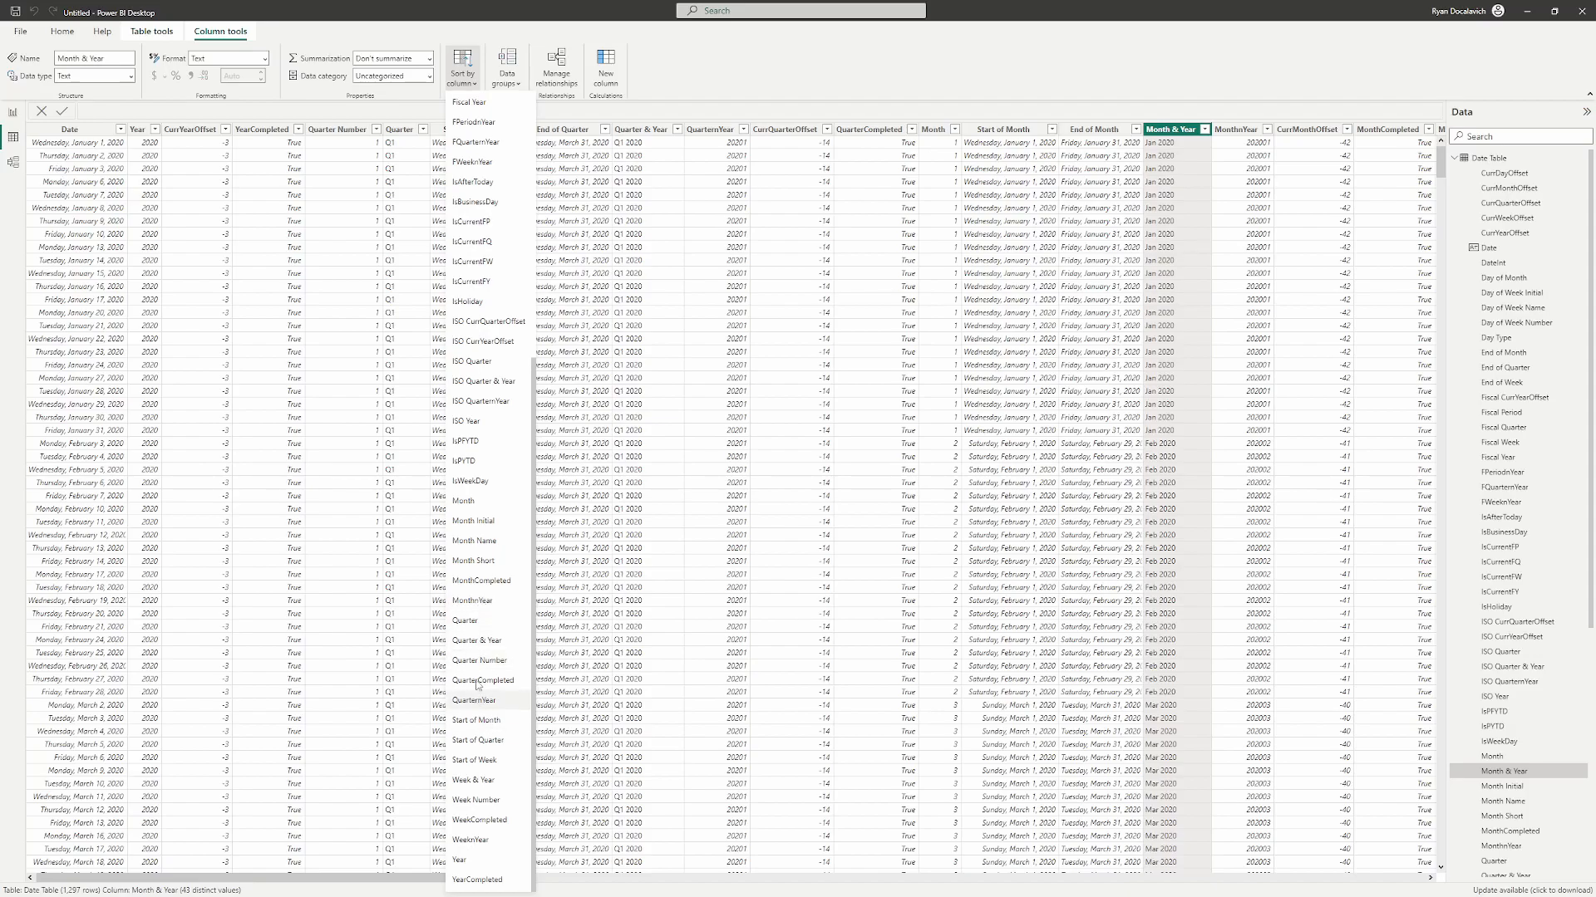
left_click(472, 602)
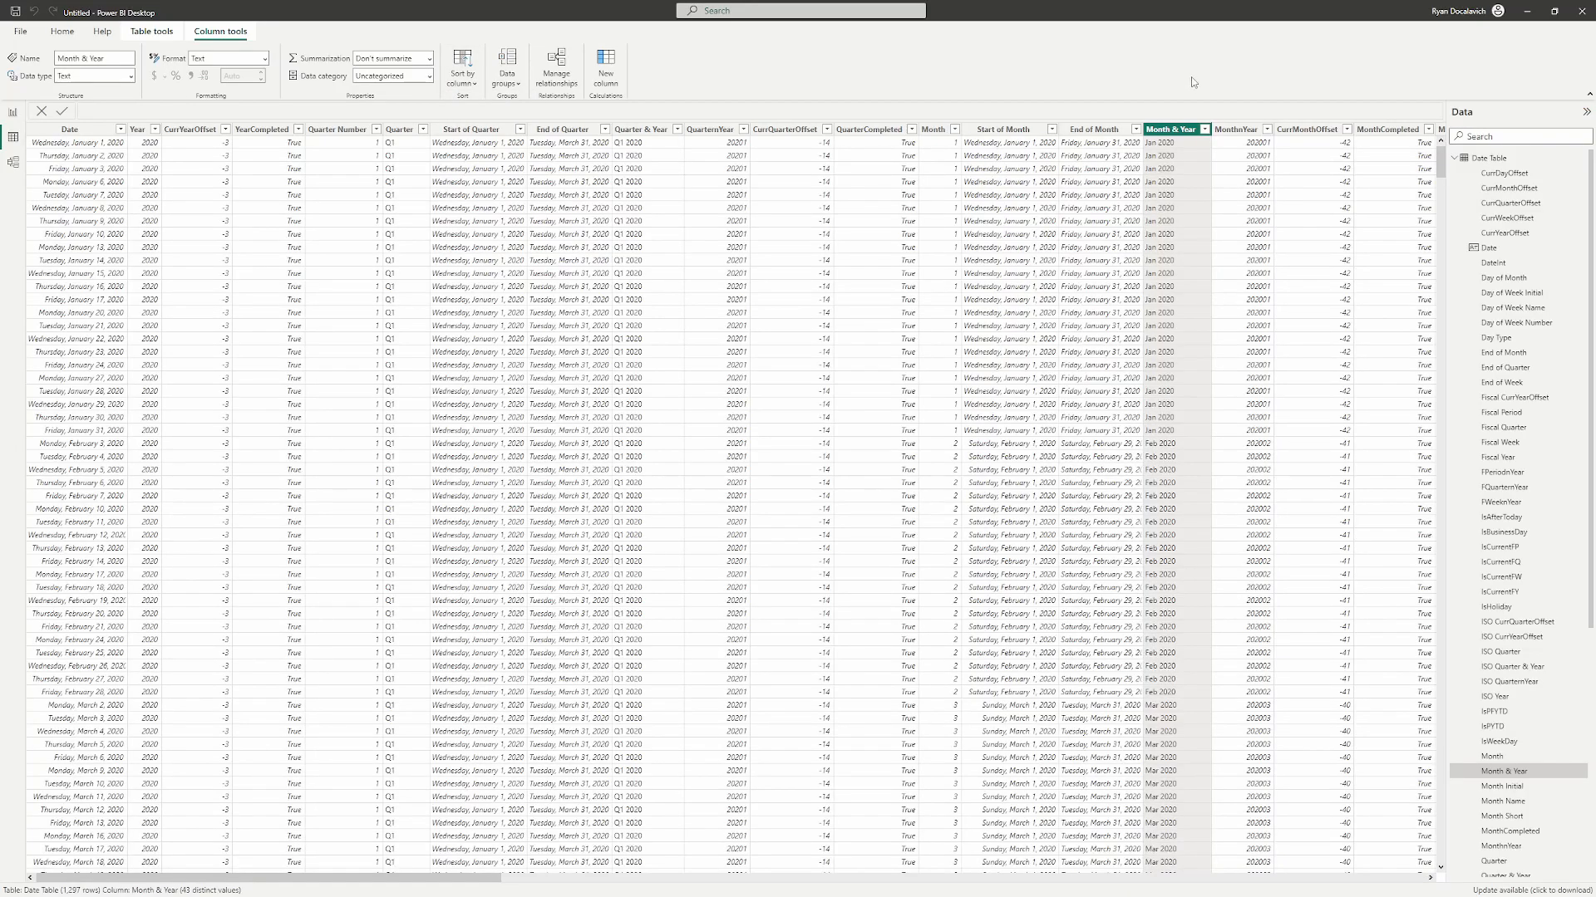
- Check which column Month & Year is set to sort by
left_click(462, 67)
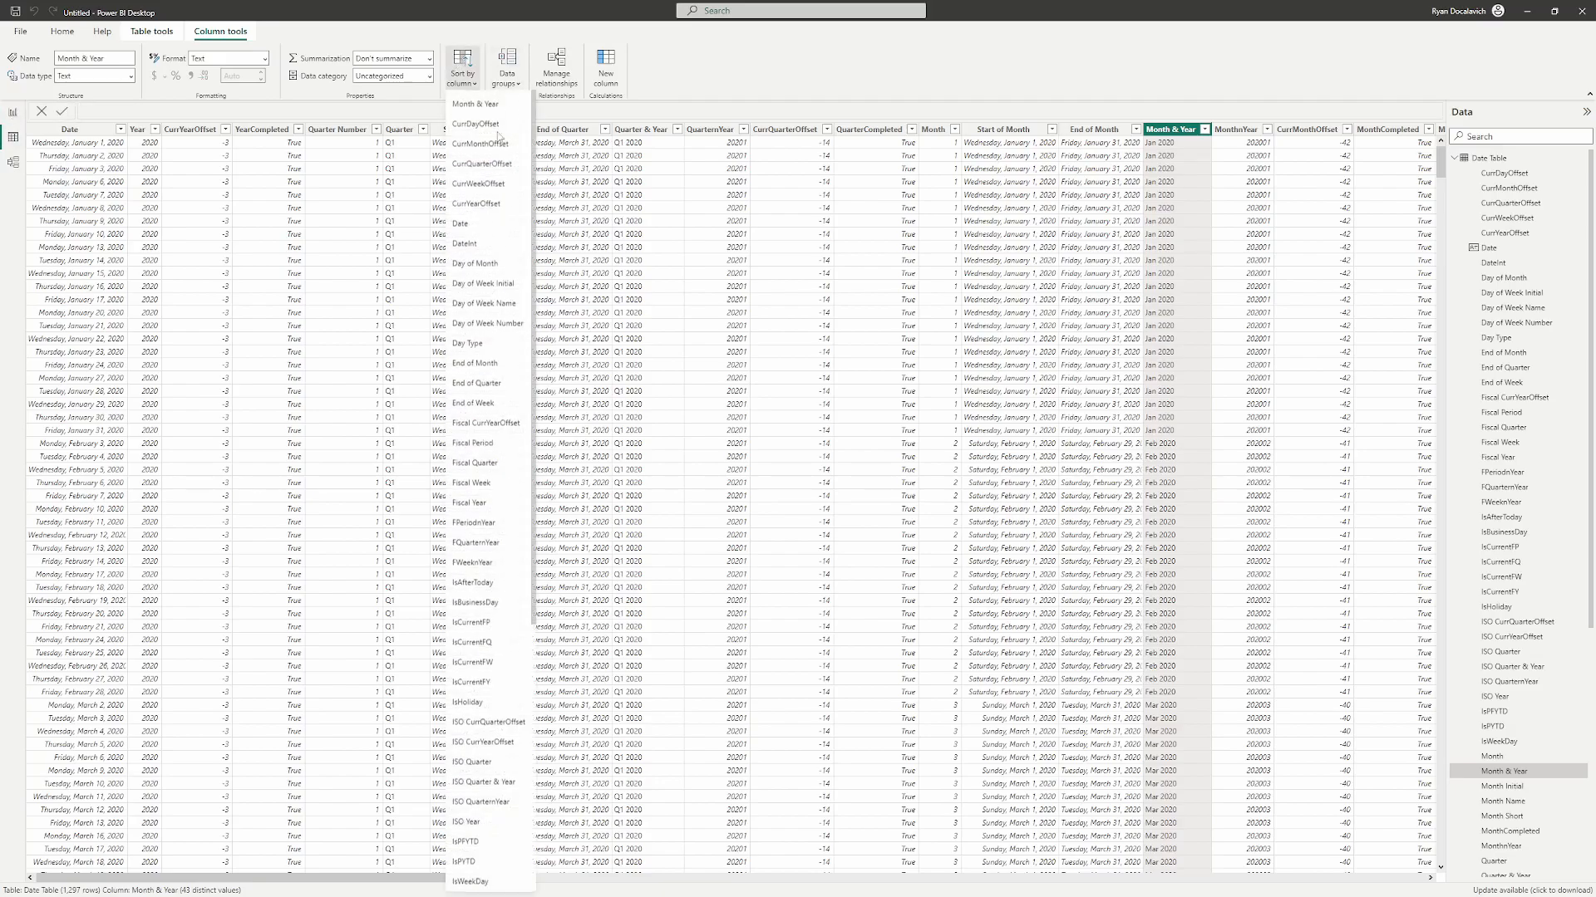
scroll(499, 572, "down", 1)
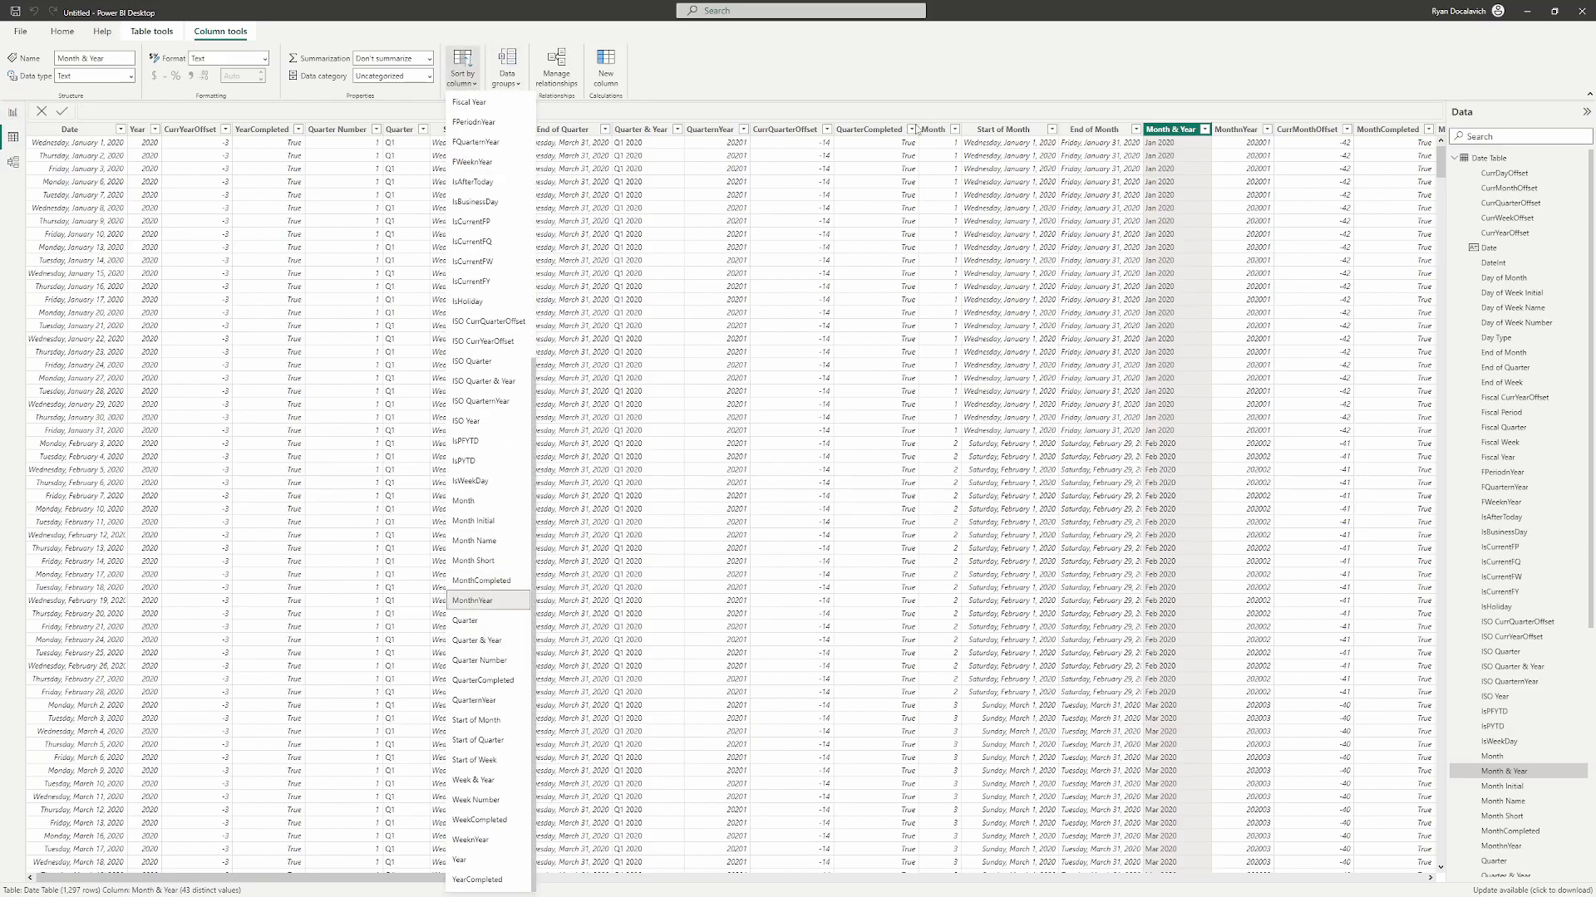
left_click(706, 80)
left_click(467, 71)
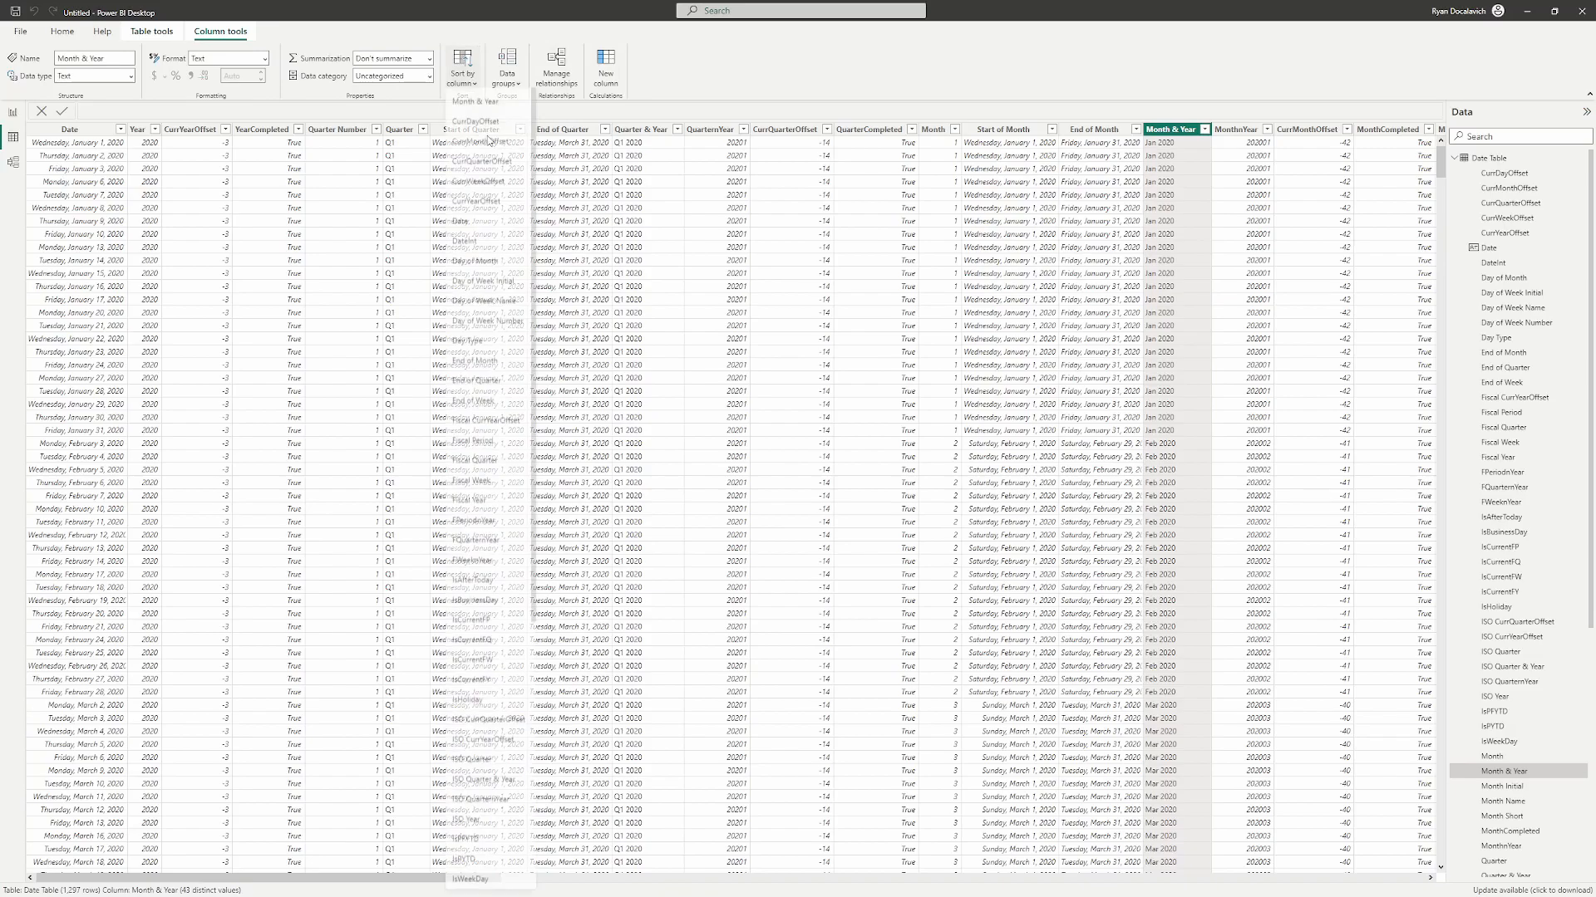
scroll(485, 394, "down", 5)
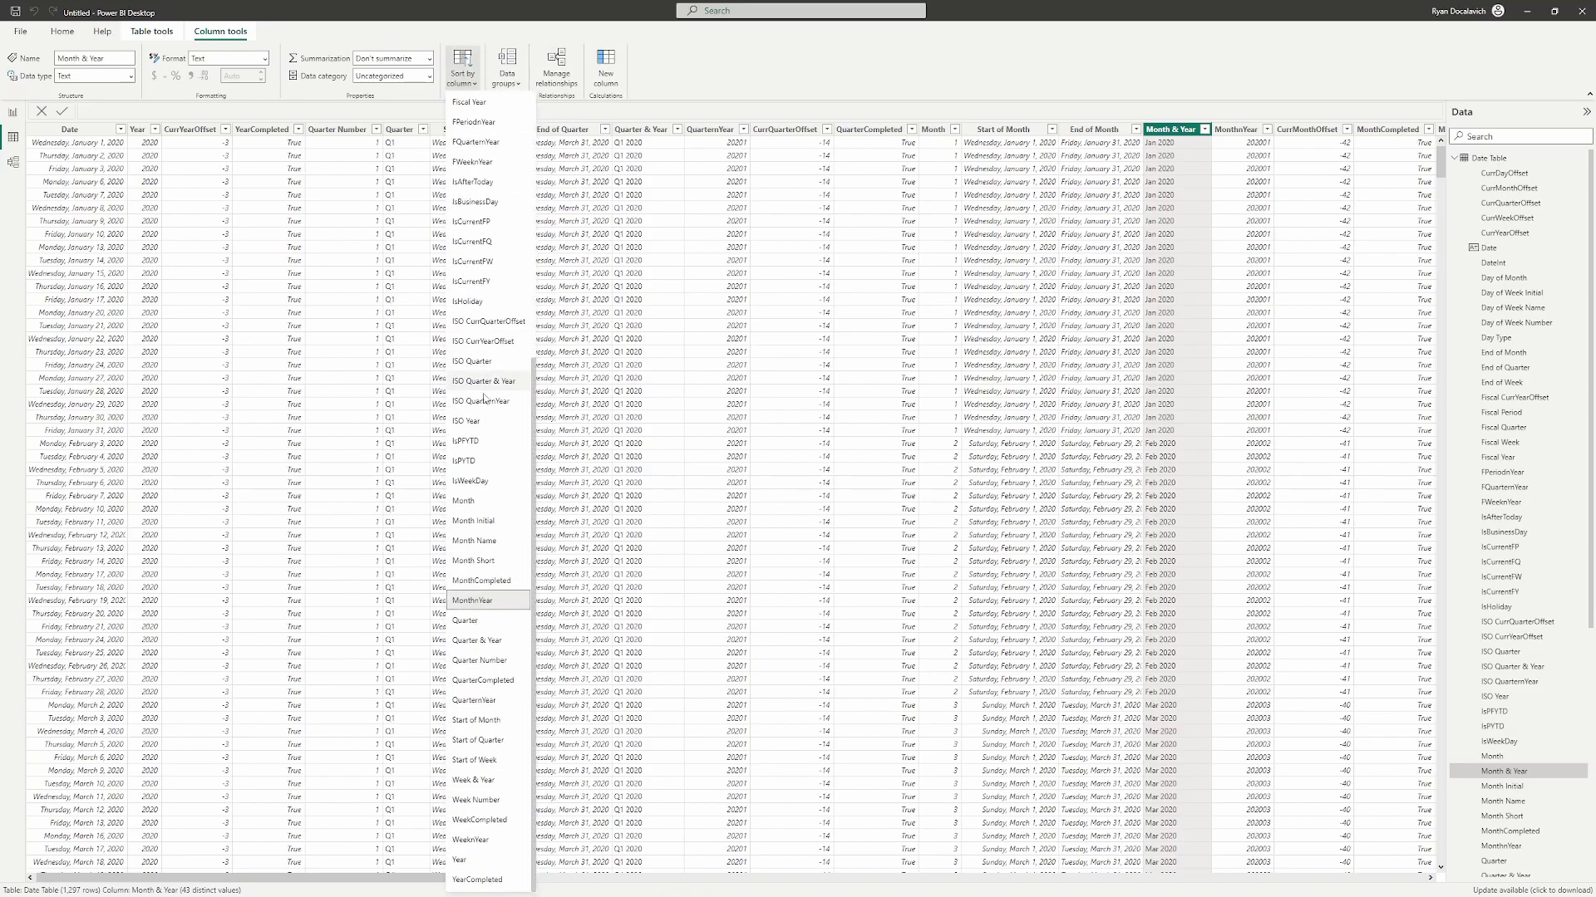
left_click(879, 41)
- Return to the report page with the chart and clear the "month &" search from the field list
left_click(12, 112)
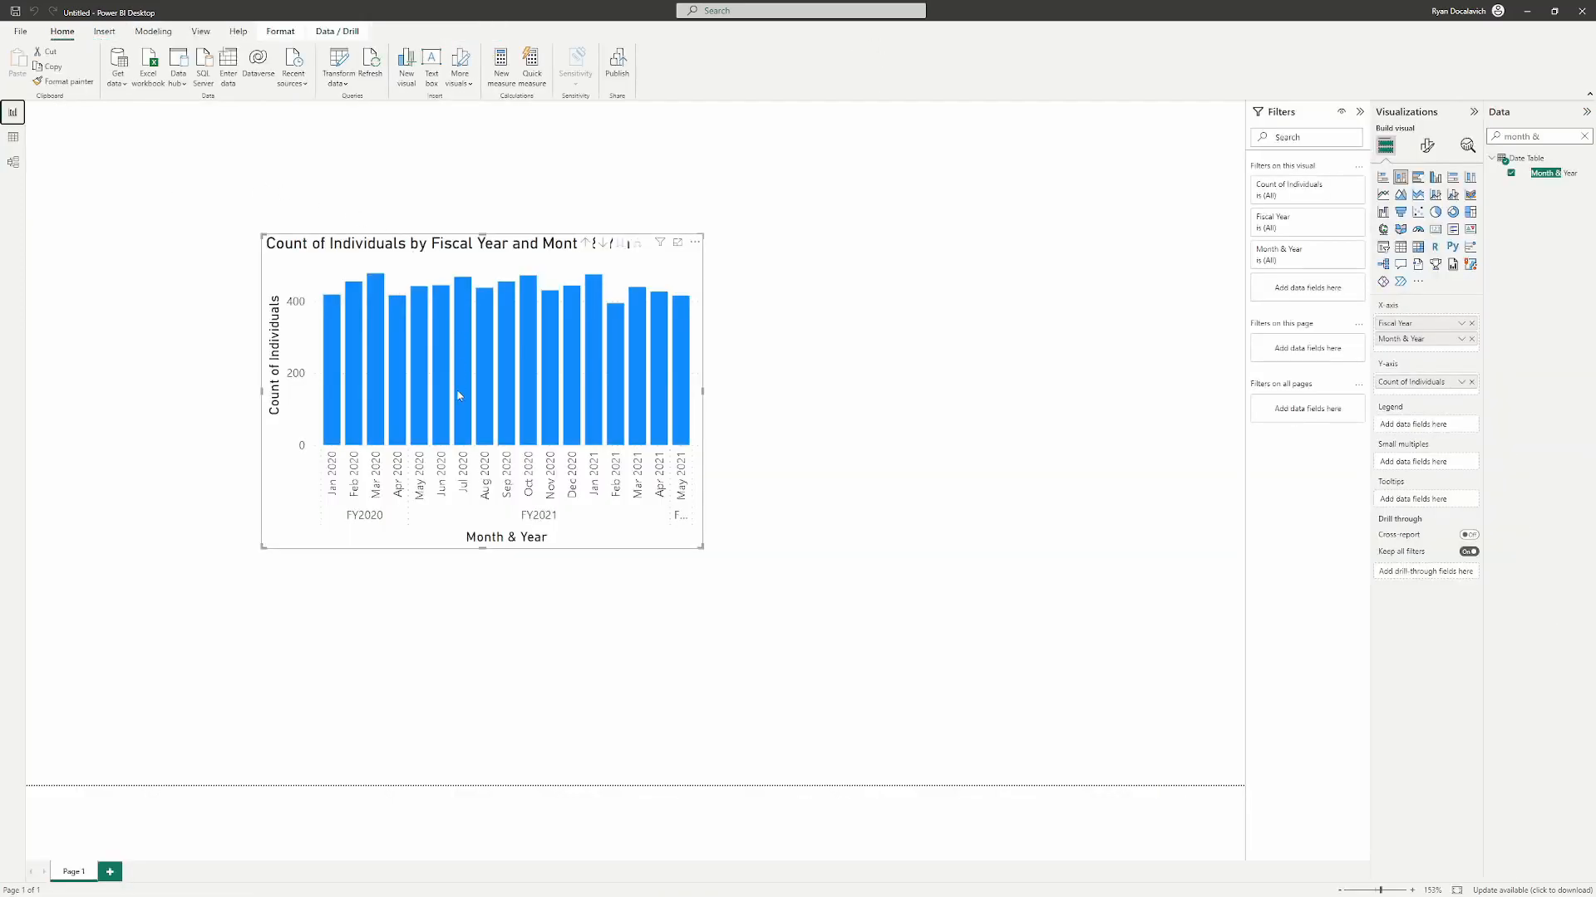
mouse_move(419, 431)
left_click(1584, 136)
left_click(1542, 137)
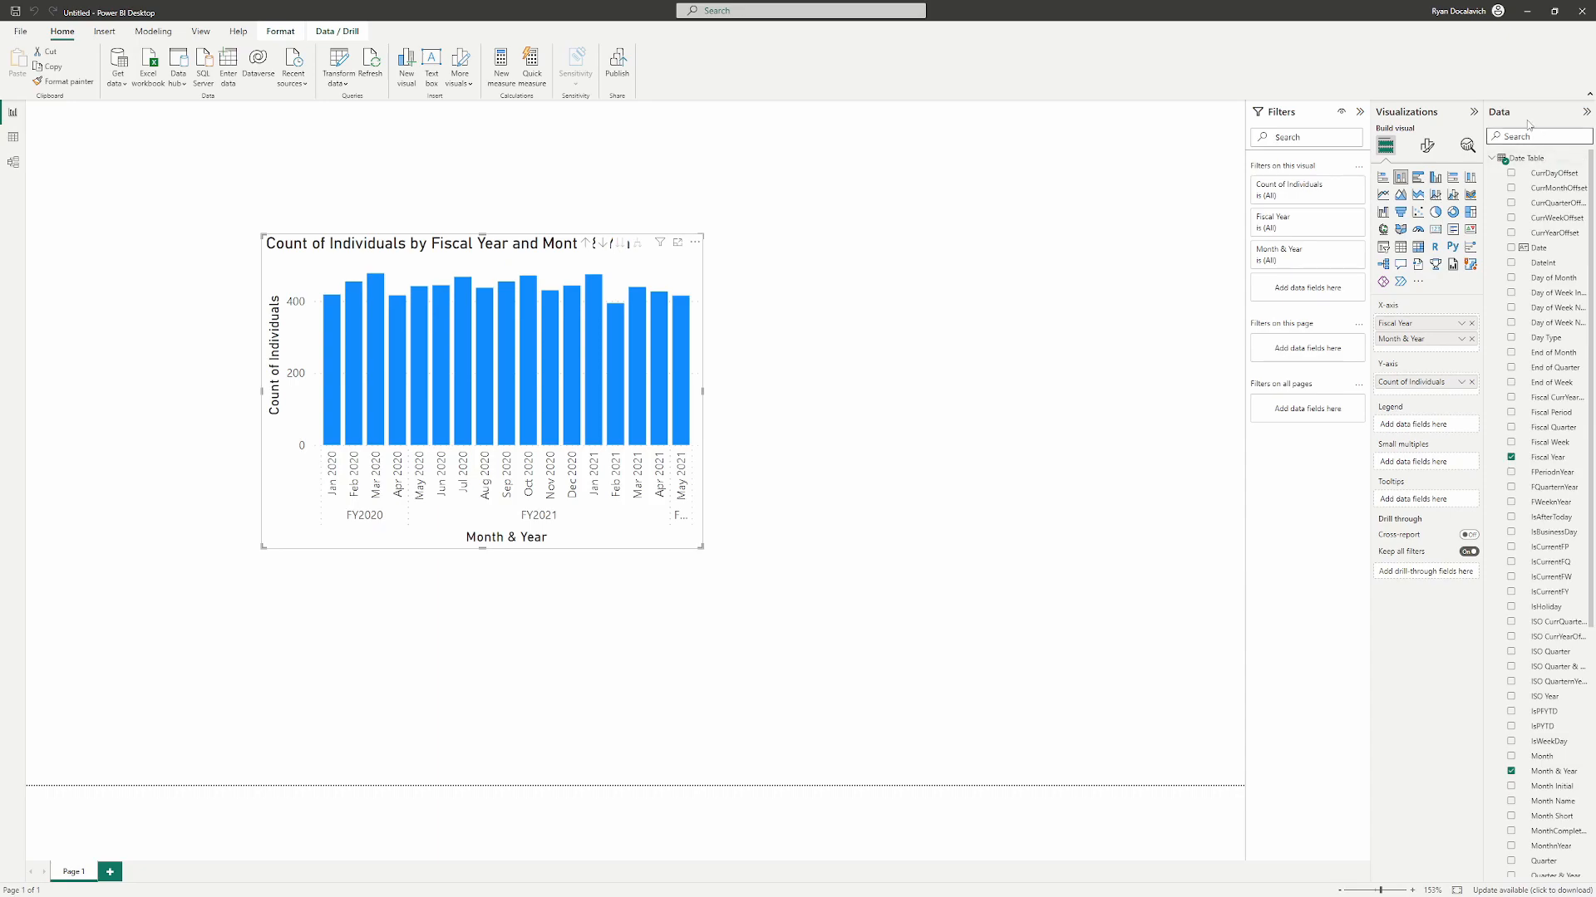